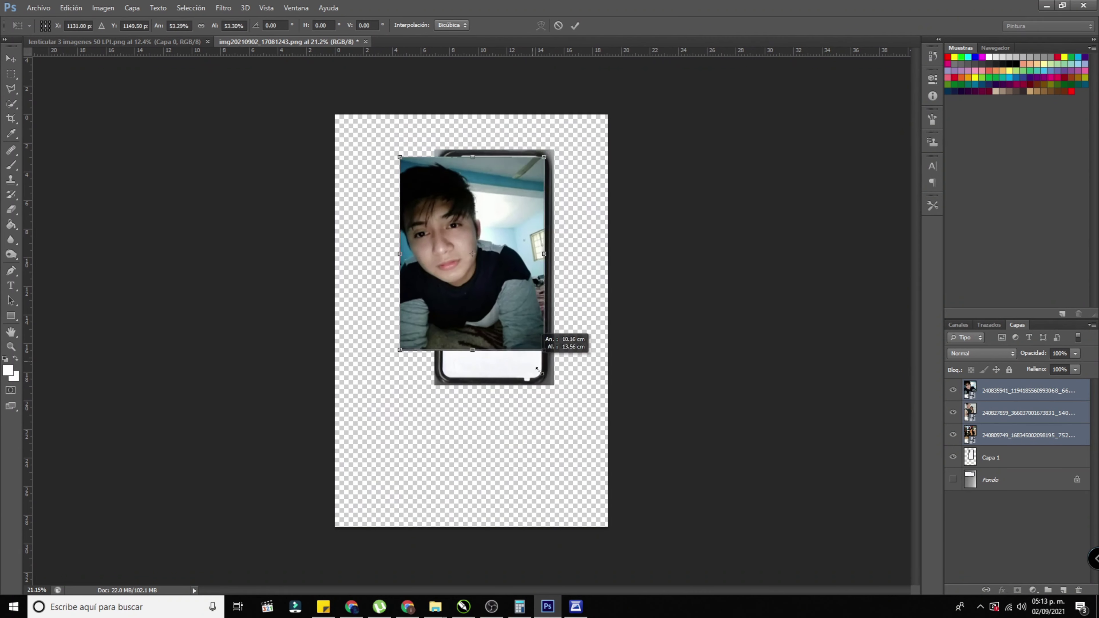
- Scale the three selected photo layers to about 58% and align them with the phone case's left and bottom edges
left_click_drag(523, 323, 529, 337)
left_click_drag(570, 390, 559, 377)
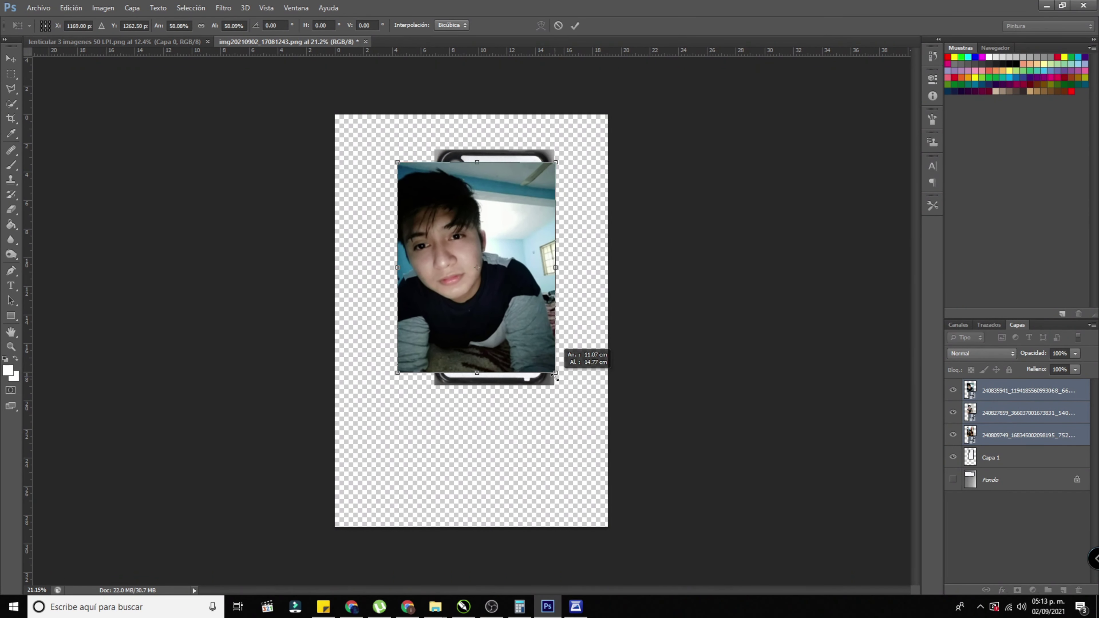
left_click_drag(534, 334, 572, 342)
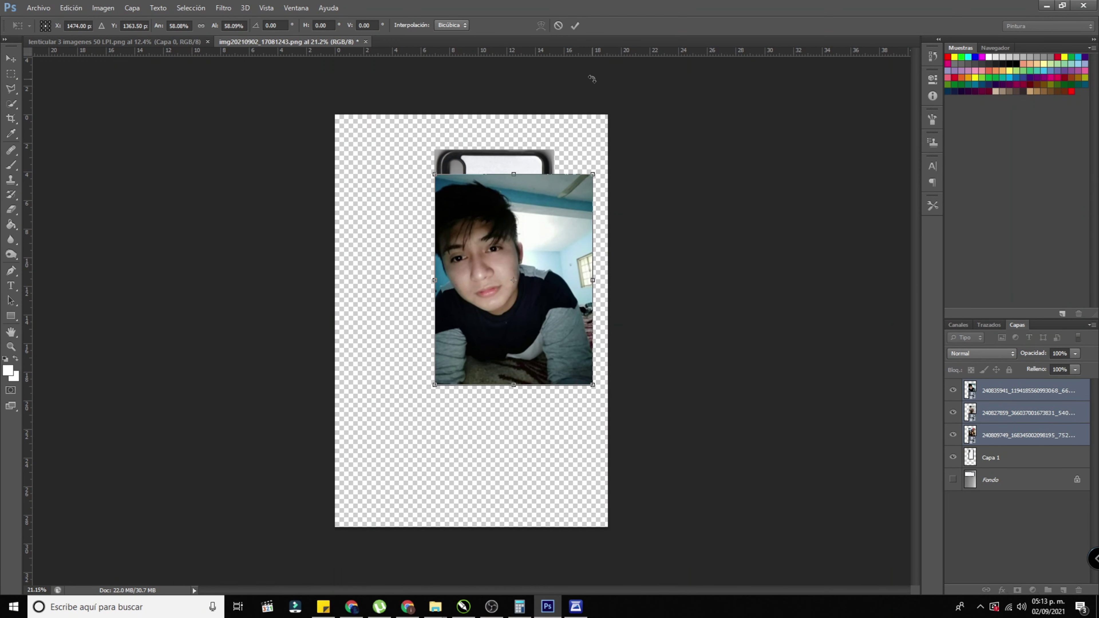
left_click(575, 26)
left_click(543, 431, "ctrl")
scroll(543, 432, "up", 2)
scroll(542, 431, "up", 3)
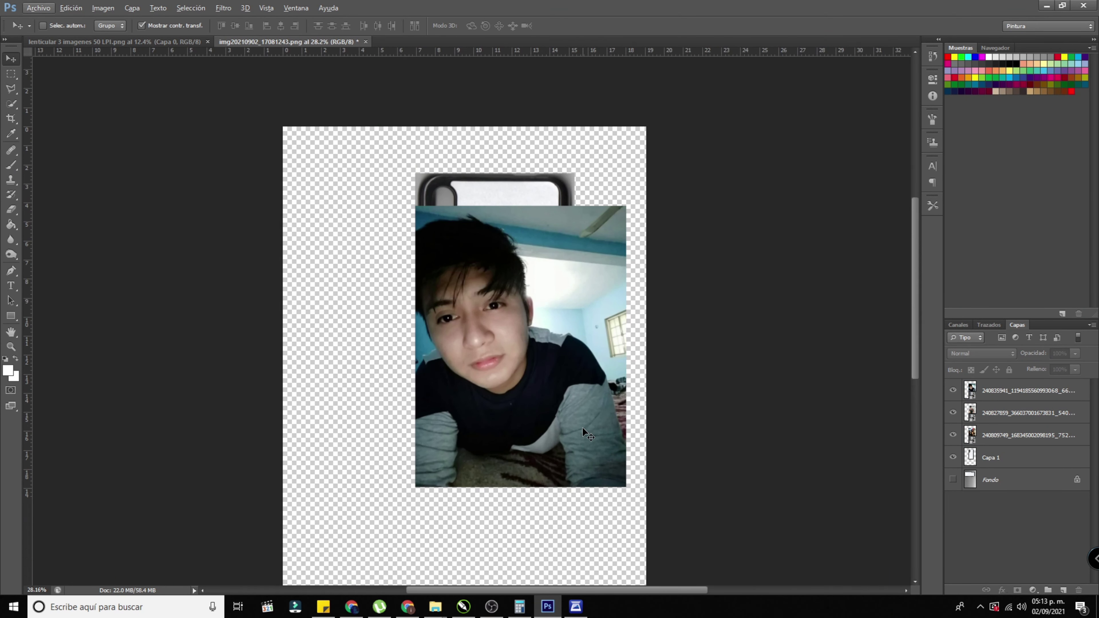
scroll(582, 428, "up", 2)
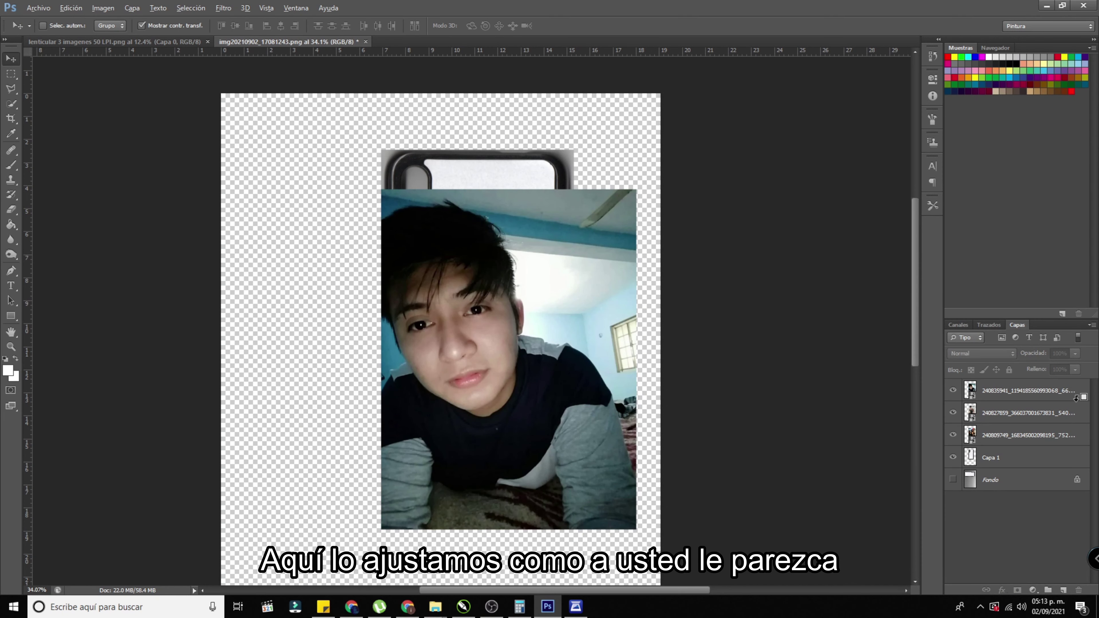
left_click(1077, 403, "alt")
left_click(1077, 423, "alt")
left_click(1077, 443, "alt")
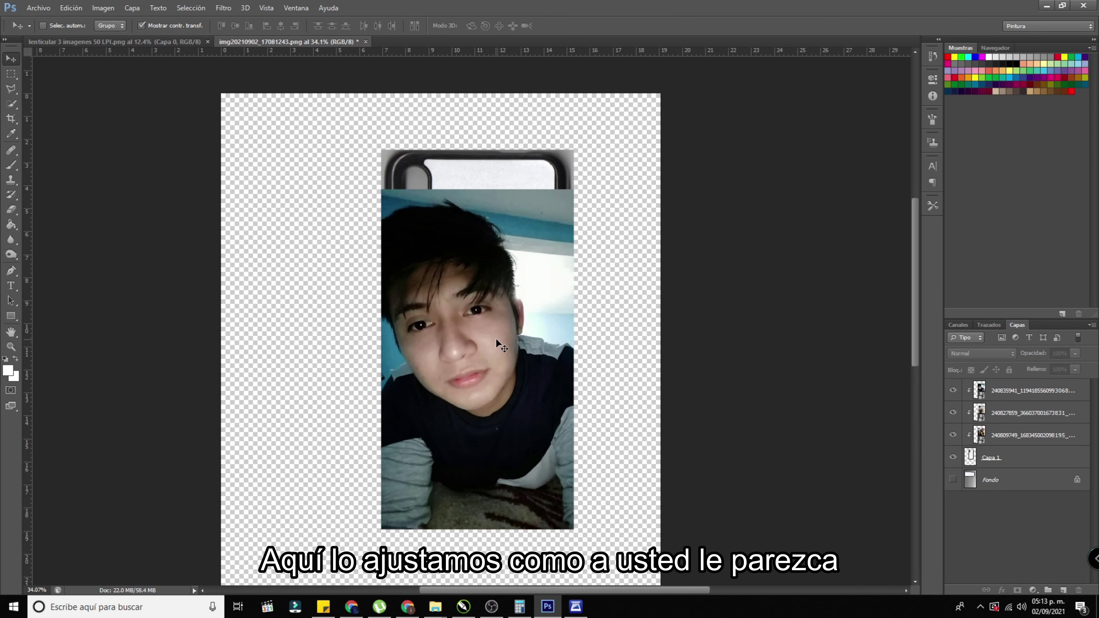
left_click(1035, 395)
left_click(1076, 403, "alt")
left_click(1078, 422, "alt")
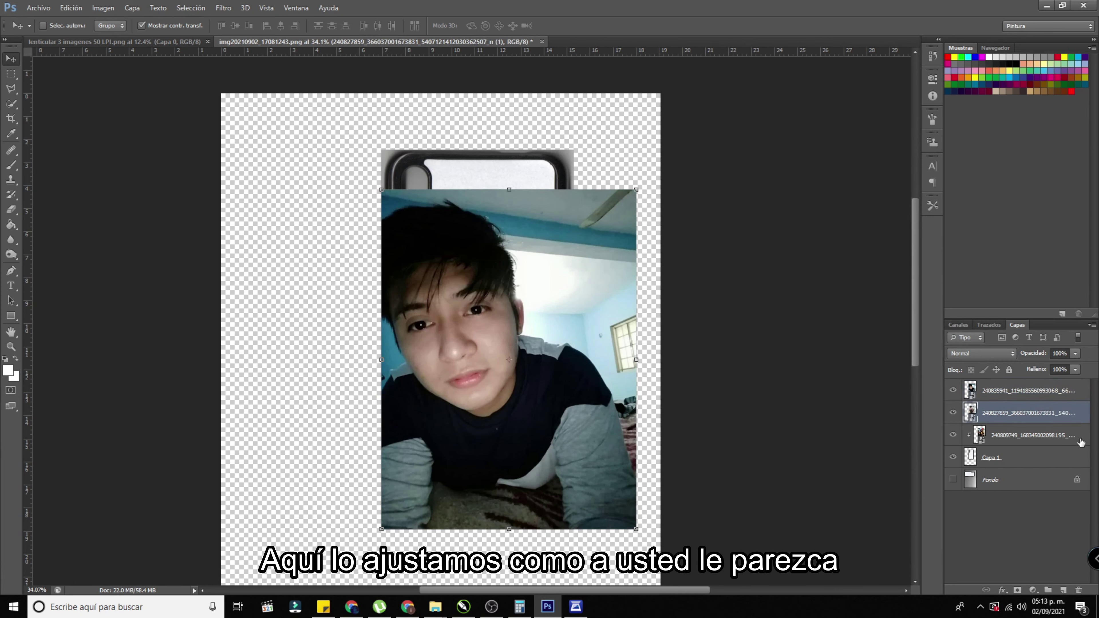
left_click(1078, 443, "alt")
- Hide the two upper photo layers and lower the seated woman's photo layer to 44% opacity
left_click(954, 390)
left_click(954, 413)
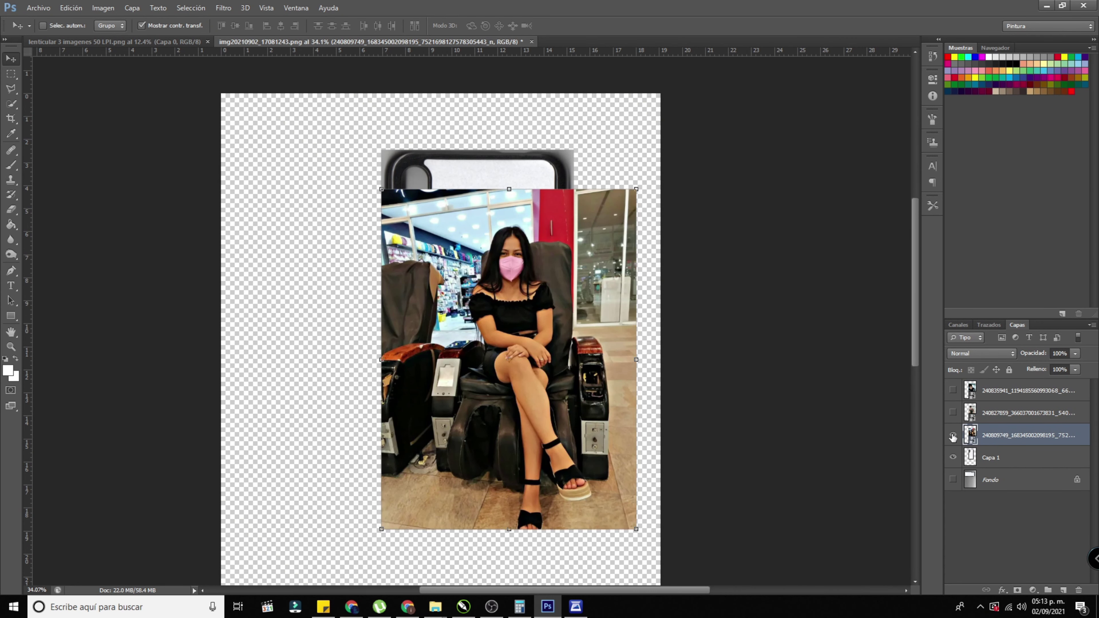
left_click(1075, 354)
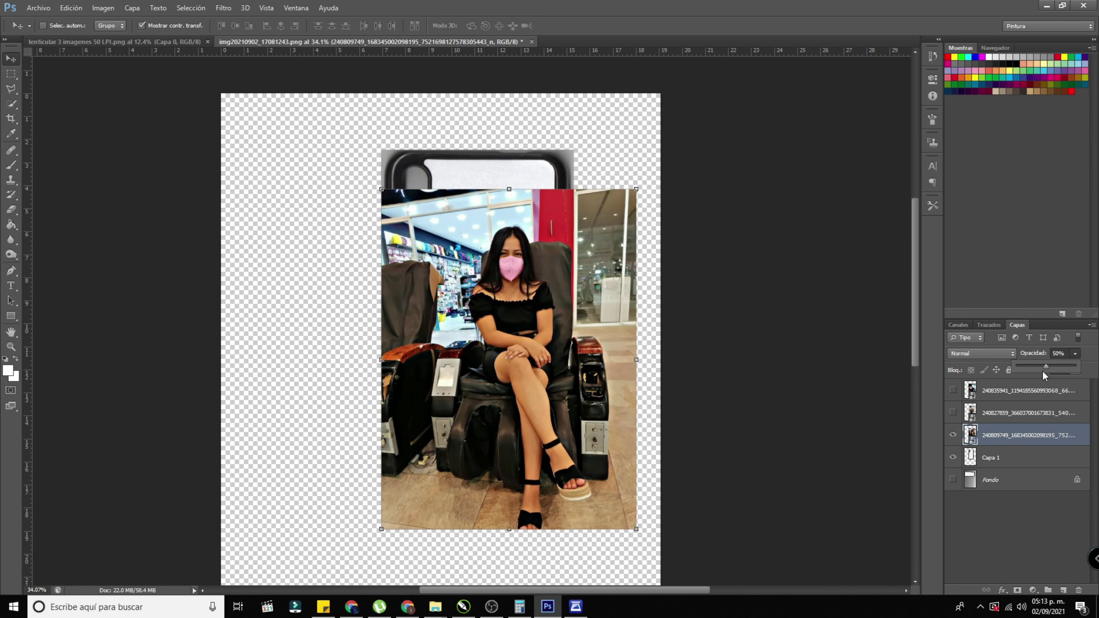
left_click(1043, 369)
- Scale the seated woman's photo to about 33.9% and place it over the phone case so it covers the printable height
left_click_drag(635, 530, 608, 491)
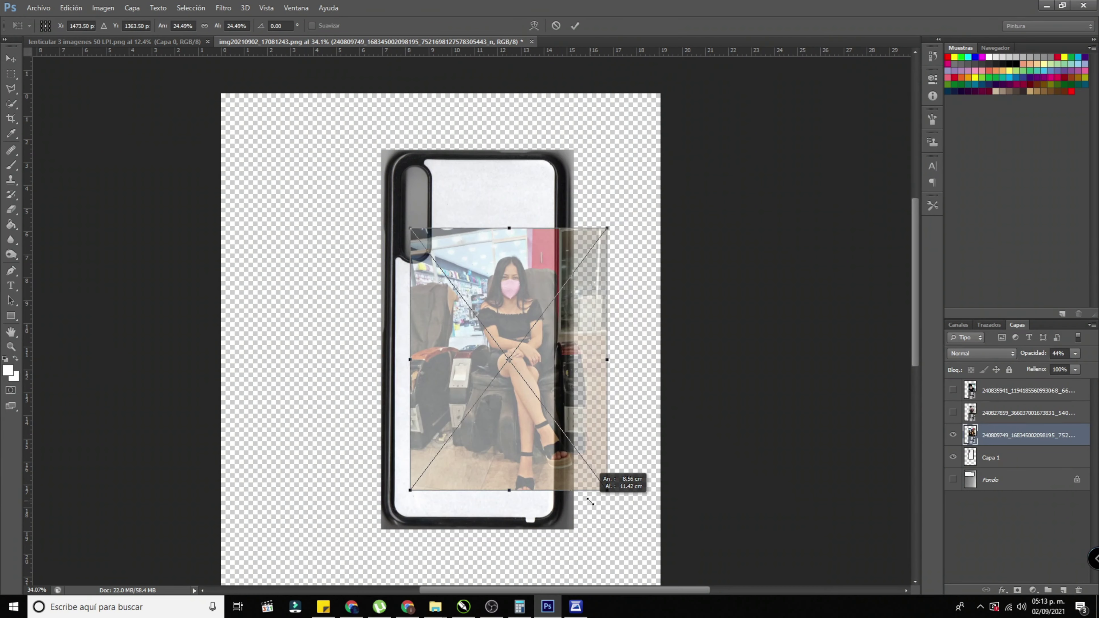
left_click_drag(553, 400, 507, 414)
left_click_drag(561, 505, 623, 536)
left_click_drag(542, 498, 544, 463)
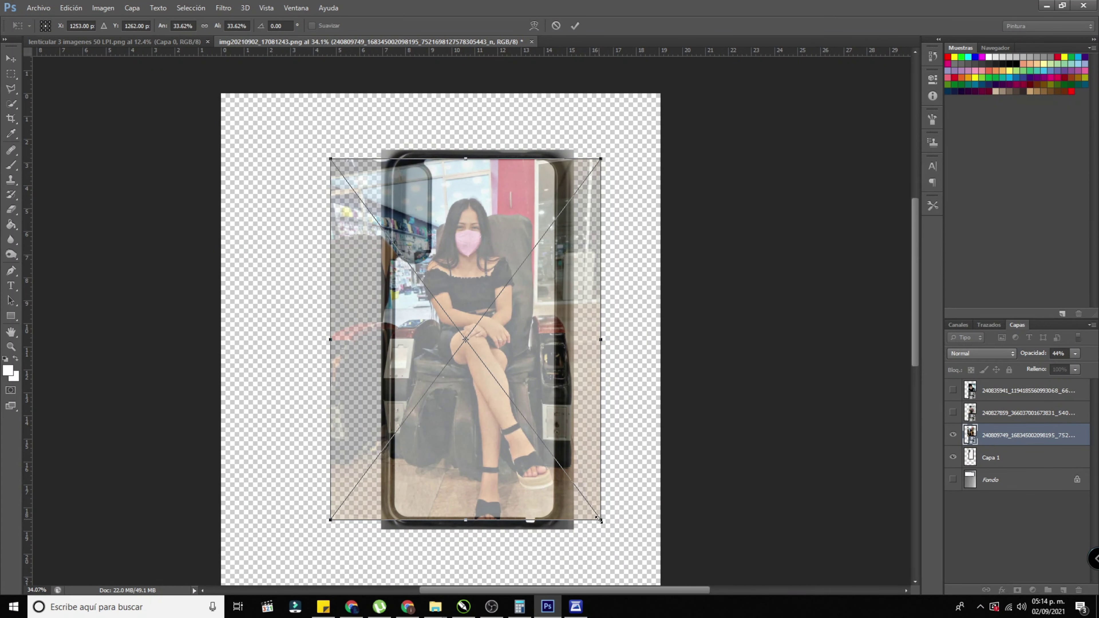
left_click_drag(599, 518, 602, 522)
left_click_drag(525, 475, 532, 471)
- Nudge the photo sideways until the woman sits centred on the case, at about X 1258.5 px, and apply the transform
key("Right")
key("Right")
key("Right")
key("Right")
key("Right")
key("Right")
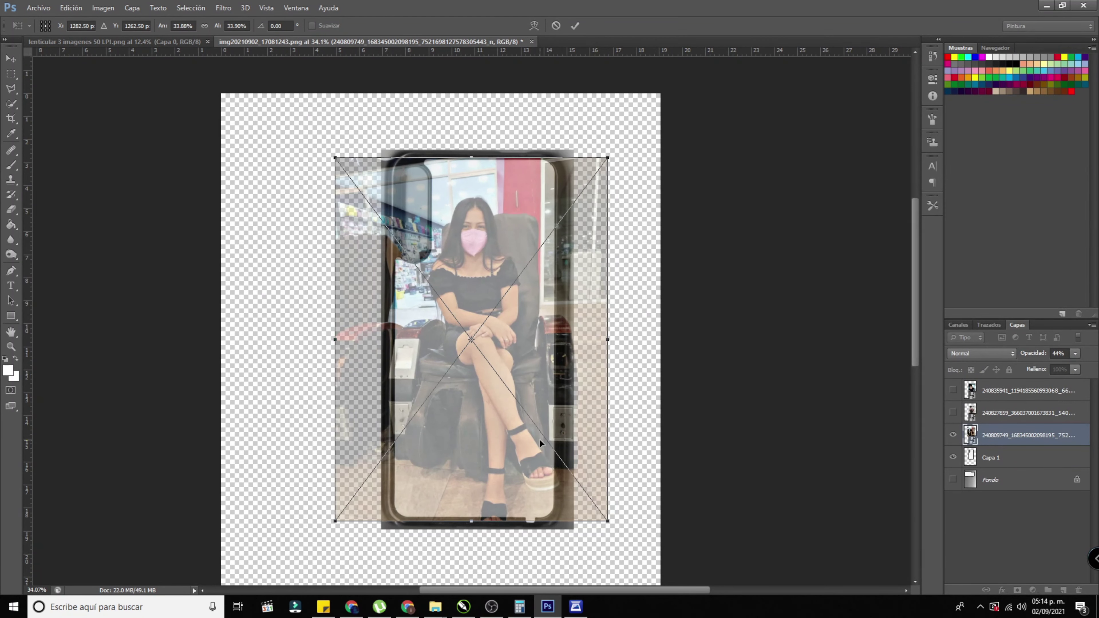
key("Left")
key("Left")
key("Left")
key("Left")
key("Left")
key("Left")
key("Left")
key("Left")
key("Left")
key("Left")
key("Left")
key("Left")
key("Left")
key("Left")
key("Left")
key("Left")
key("Left")
key("Left")
key("Left")
key("Left")
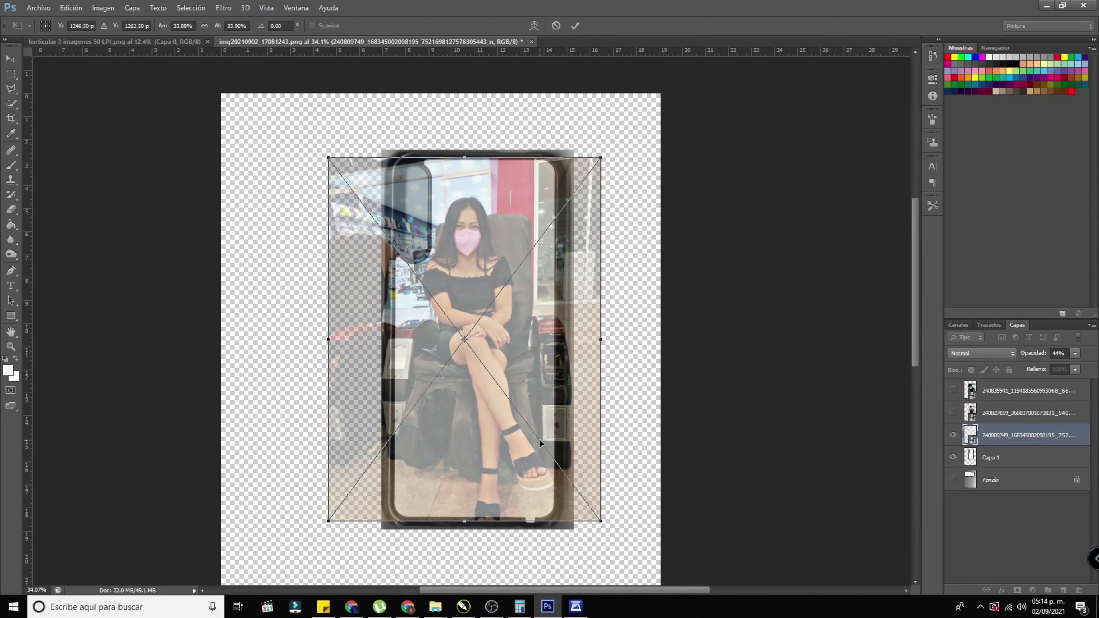
key("Right")
key("Right")
key("Right")
key("Right")
key("Right")
key("Right")
key("Right")
key("Right")
key("Right")
key("Right")
key("Right")
key("Right")
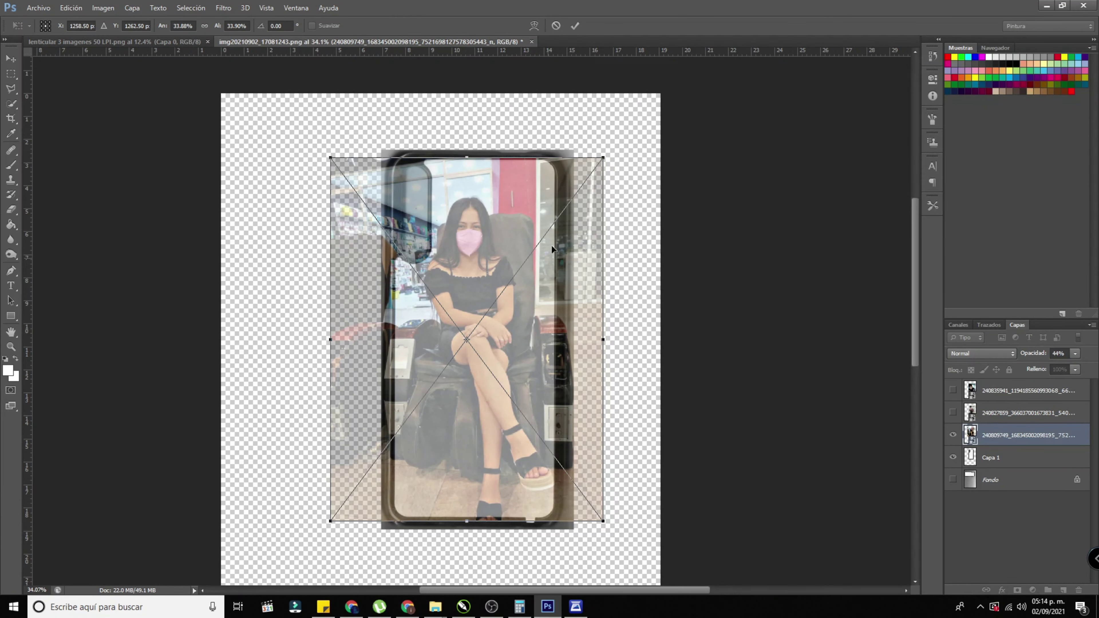
left_click(575, 26)
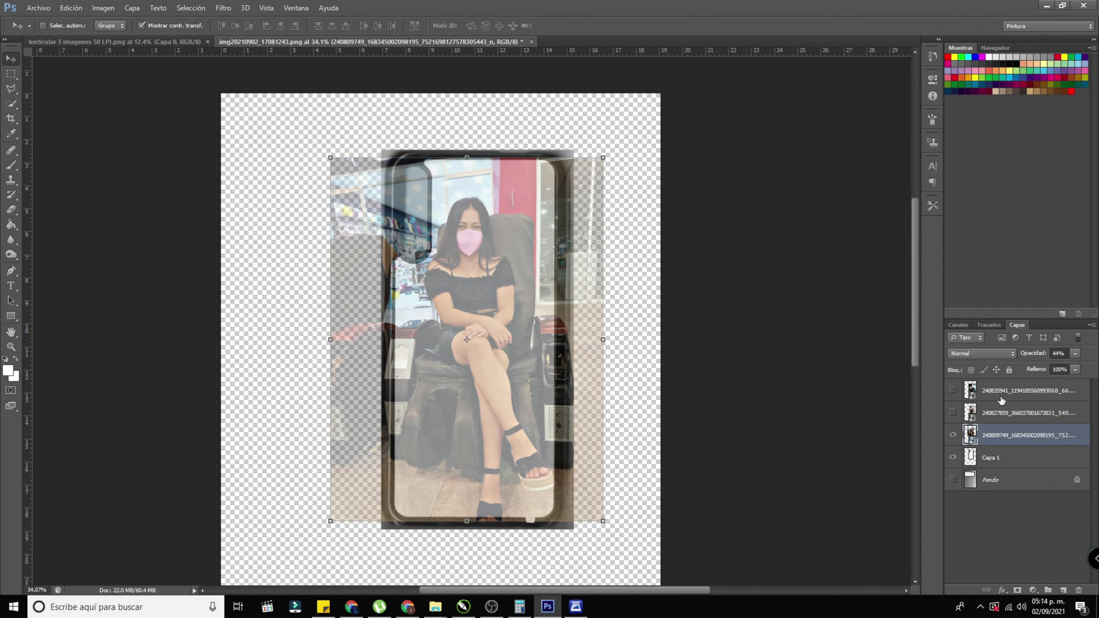
- Hide the seated woman's photo, show the couple's beach photo and lower its opacity to 52%
left_click(995, 415)
left_click(954, 435)
left_click(953, 412)
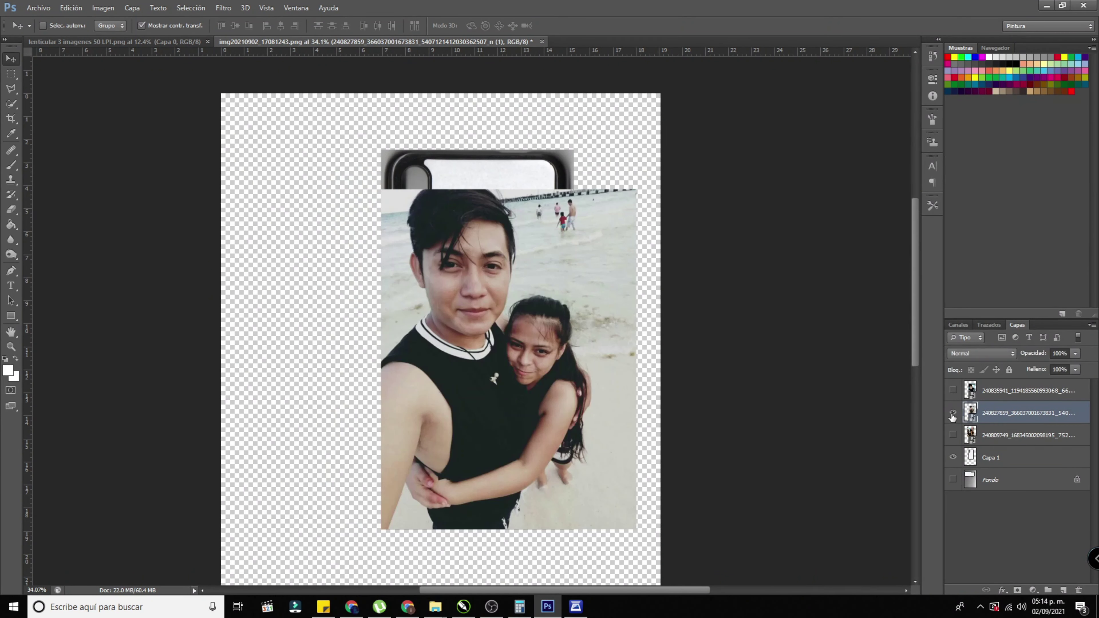
left_click(1076, 353)
left_click_drag(1077, 367, 1048, 368)
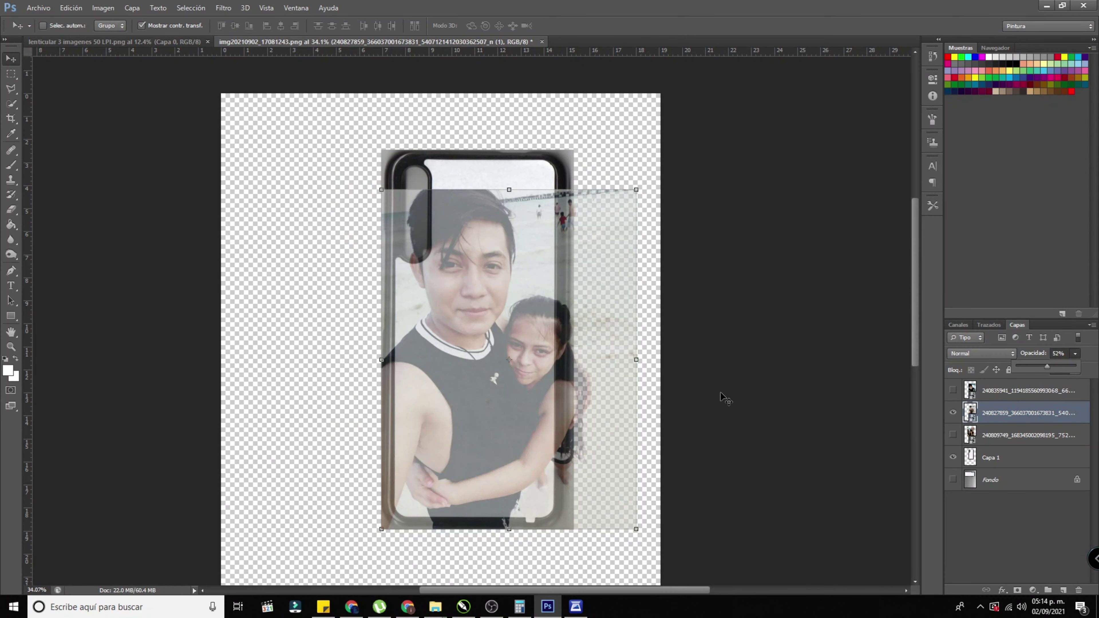
- Shrink the couple's photo slightly, position both people within the lower part of the phone case, and apply the transform
left_click_drag(575, 486, 576, 478)
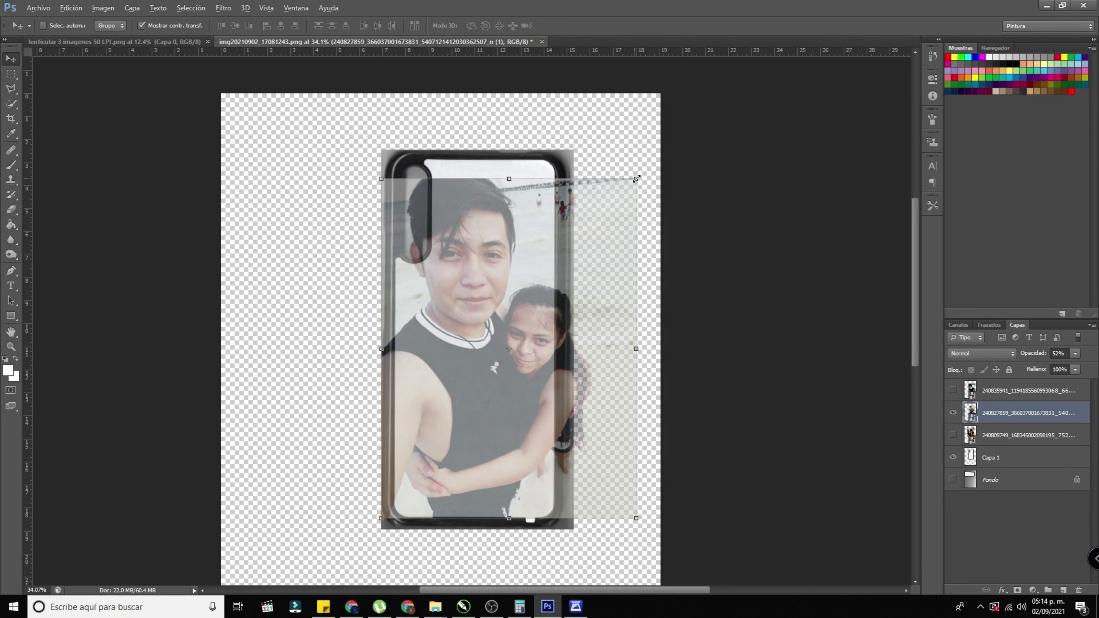
left_click_drag(636, 179, 633, 183)
left_click_drag(573, 322, 566, 325)
left_click_drag(627, 185, 620, 194)
left_click_drag(559, 314, 557, 319)
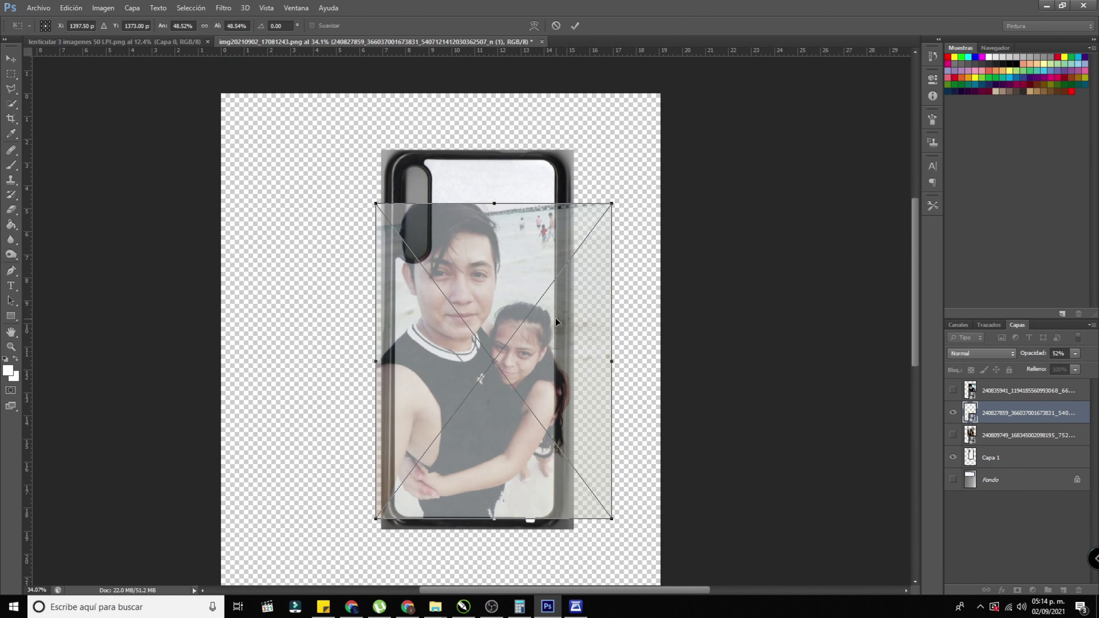
left_click(576, 26)
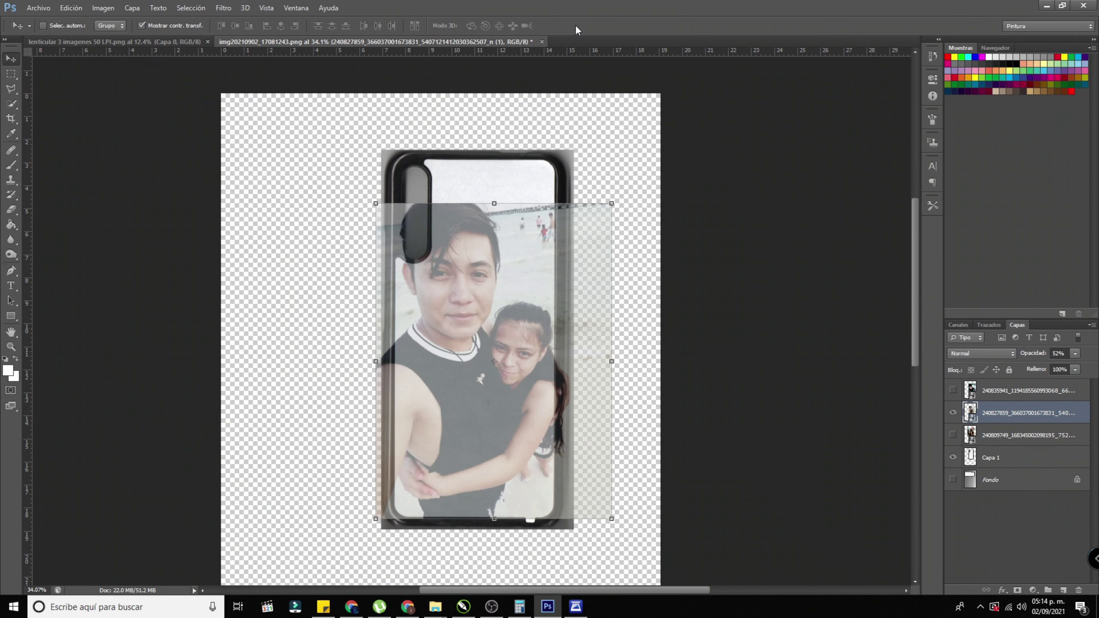
- Show the top layer with the man's portrait, lower its opacity to 55%, and hide the couple's photo
left_click(1013, 390)
left_click(953, 391)
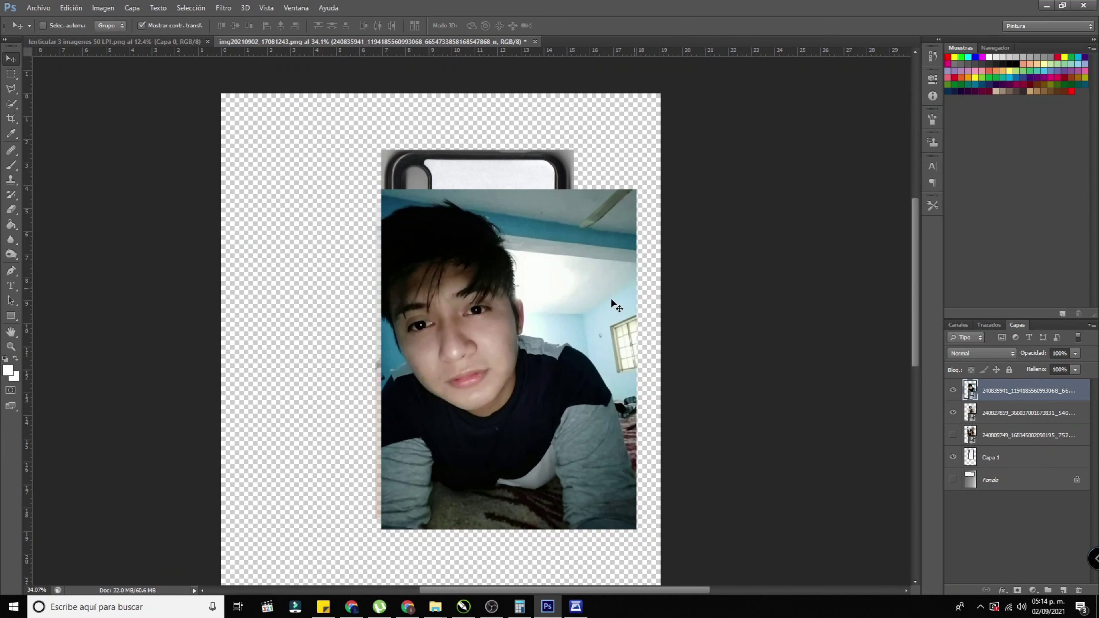
left_click(1075, 354)
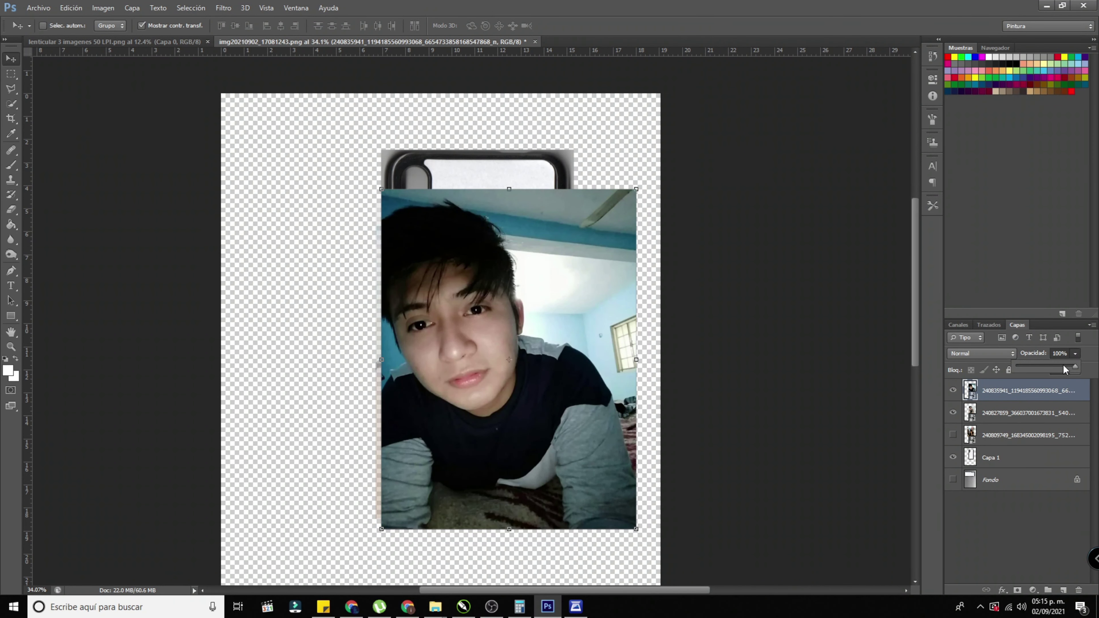
left_click_drag(1078, 366, 1067, 378)
left_click(1074, 512)
left_click(1019, 414)
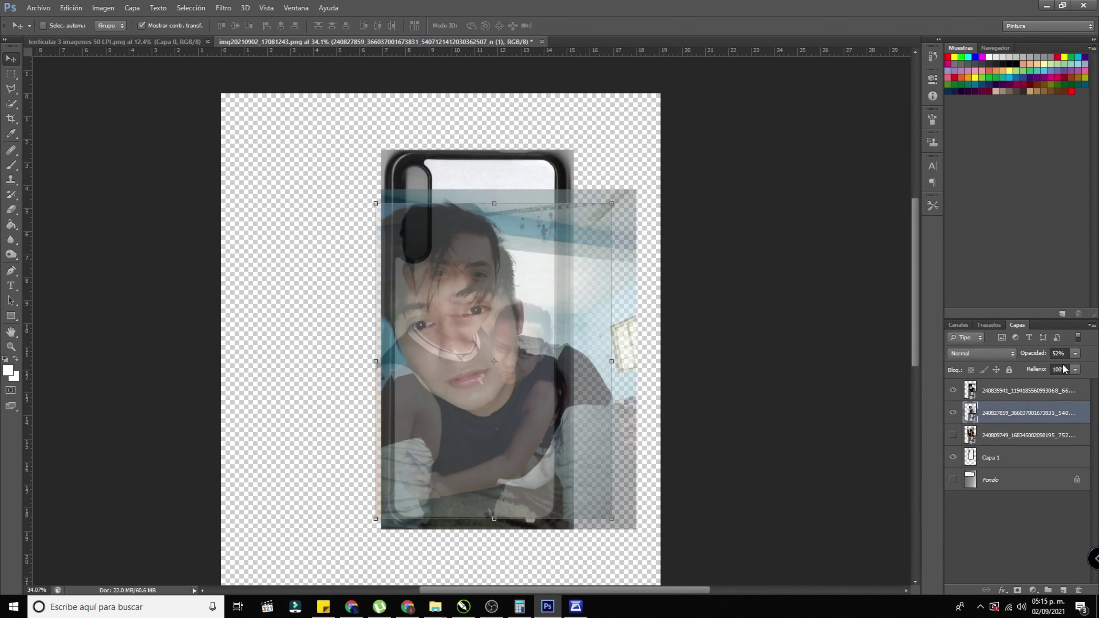
left_click(952, 413)
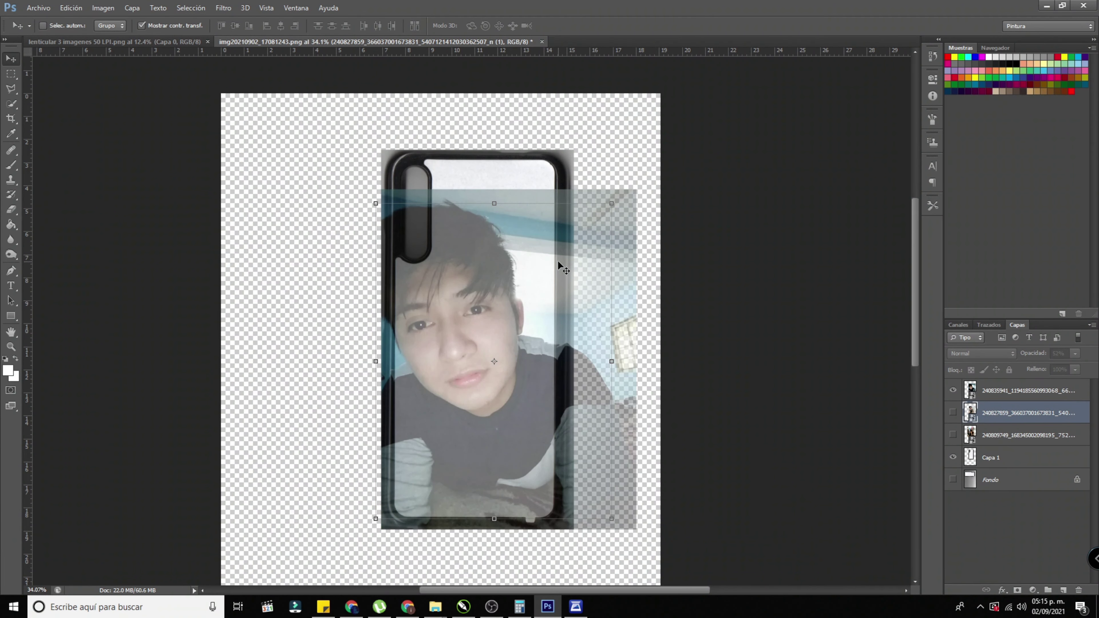
- Scale the man's portrait to about 27.5%, fit it over the lower part of the phone case, and restore its opacity to 100%
left_click(548, 336, "ctrl")
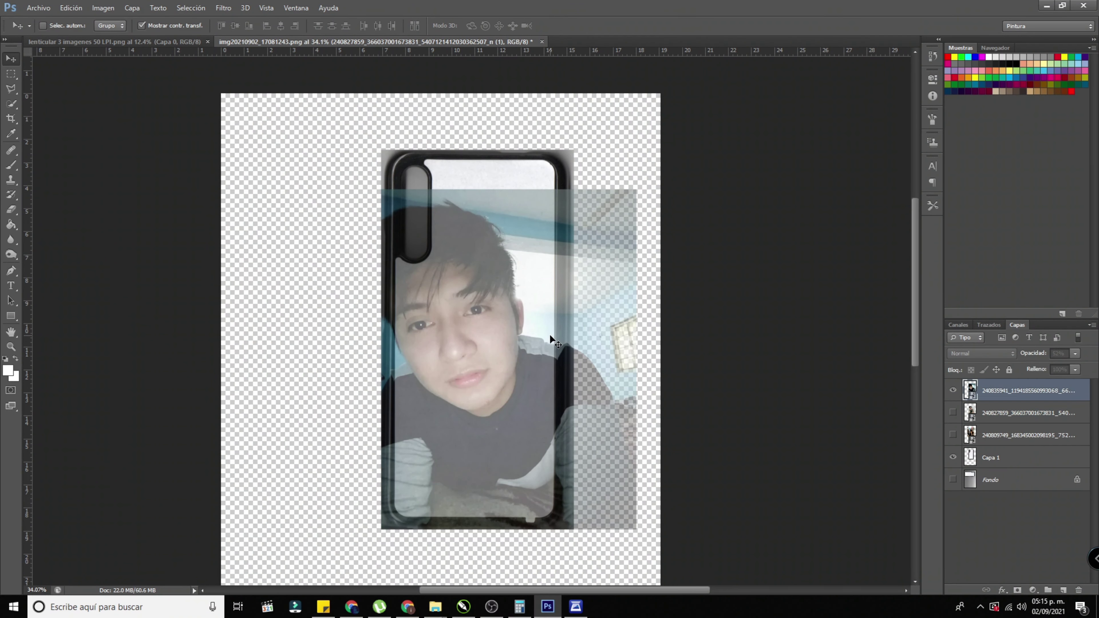
left_click_drag(638, 189, 630, 207)
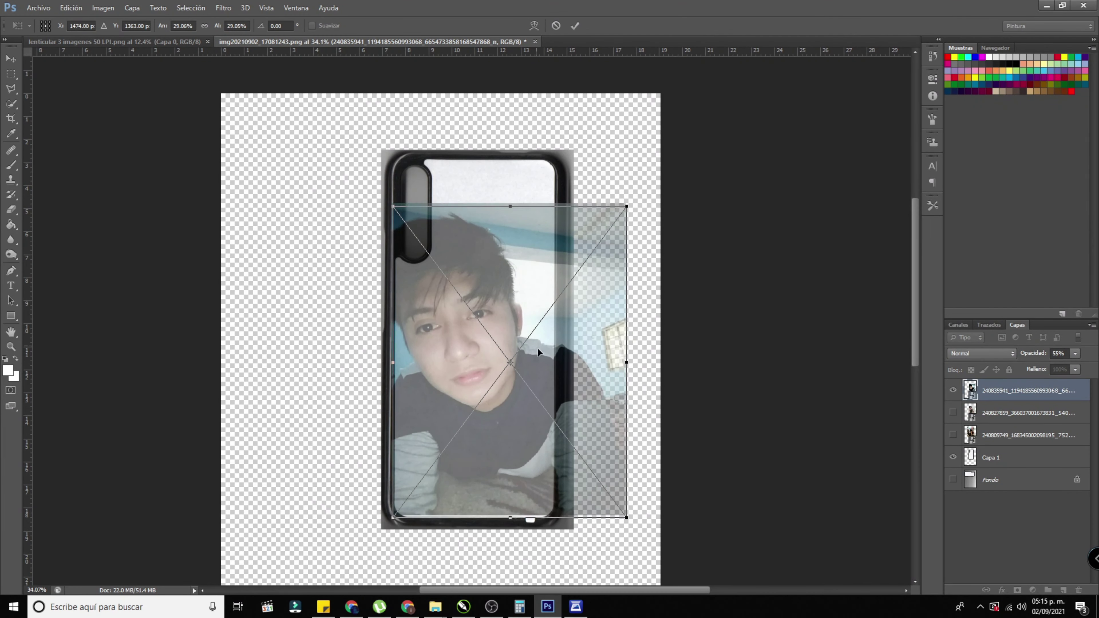
left_click_drag(537, 348, 535, 354)
left_click_drag(624, 211, 614, 219)
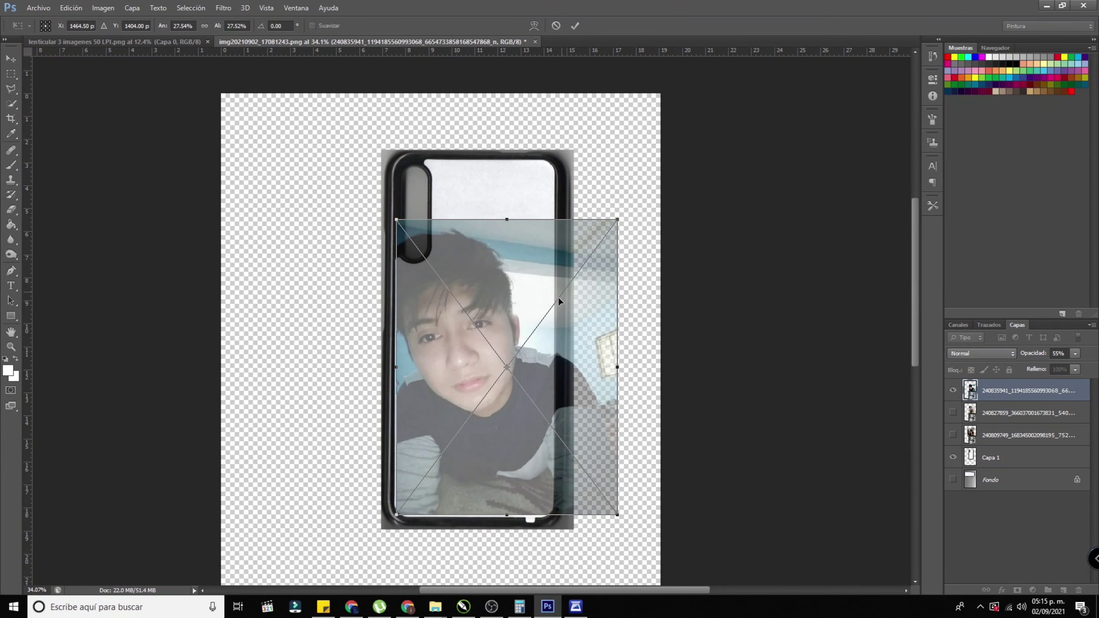
left_click_drag(558, 297, 556, 305)
left_click(575, 26)
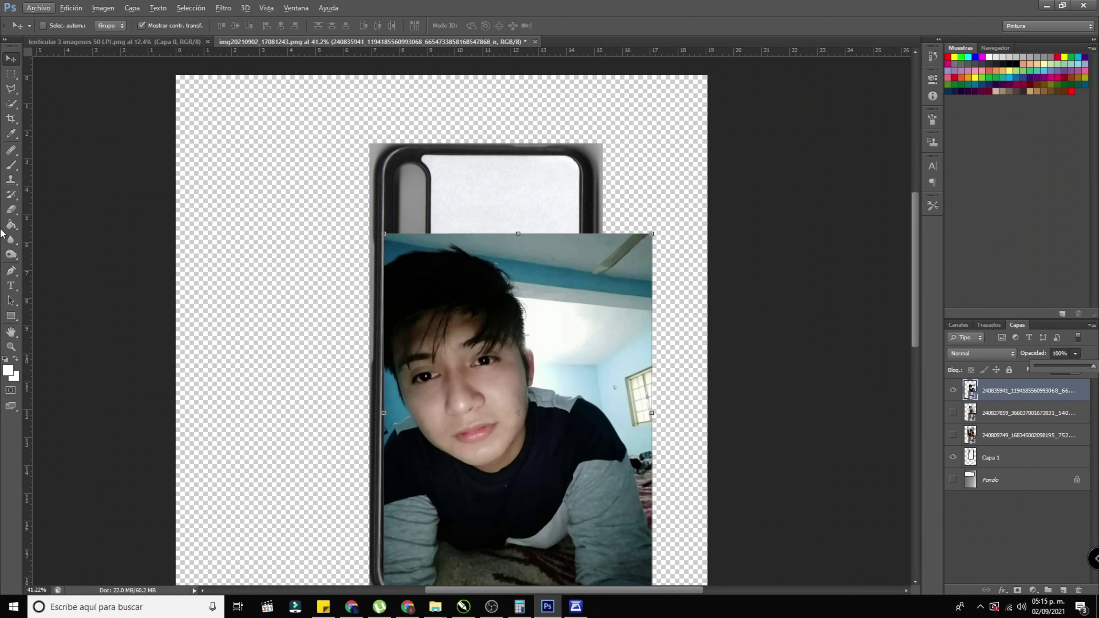
- Take the Clone Stamp with a 127 px brush and rasterize the man's portrait smart object
left_click(11, 179)
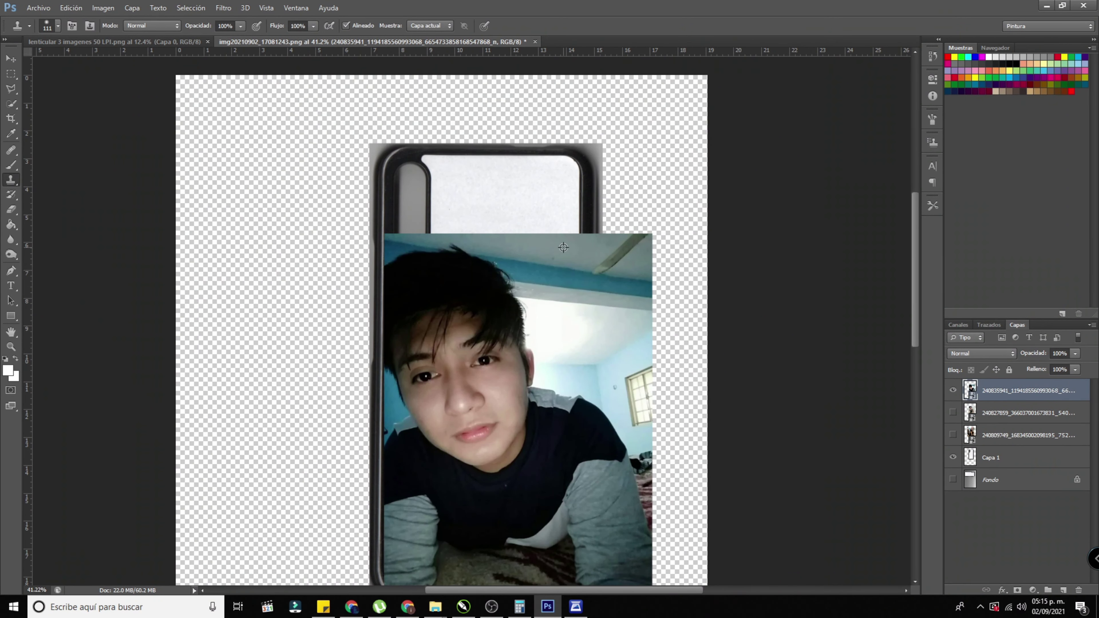
scroll(562, 233, "up", 8)
right_click(577, 238, "alt")
left_click(600, 271, "alt")
left_click(591, 253)
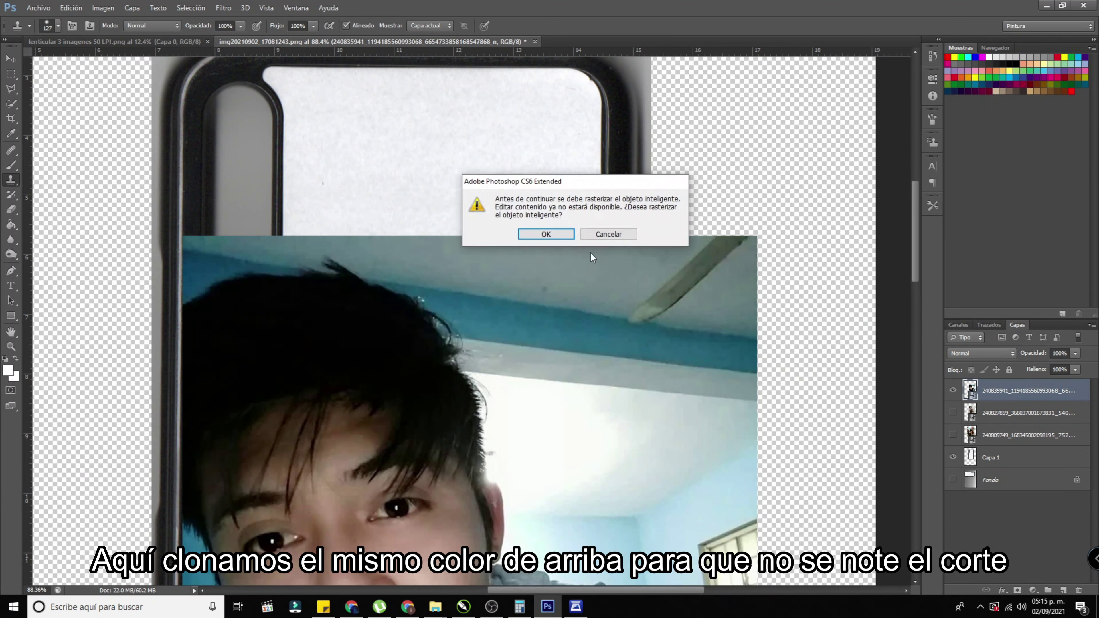
left_click(594, 237)
left_click(591, 230)
left_click(563, 236)
- Clone the ceiling colour upward from the portrait's top edge to cover the empty upper part of the phone case
mouse_move(593, 247)
left_mouse_down()
mouse_move(539, 236)
mouse_move(601, 208)
mouse_move(590, 245)
mouse_move(466, 236)
mouse_move(543, 227)
mouse_move(469, 226)
mouse_move(549, 250)
mouse_move(430, 228)
mouse_move(160, 221)
mouse_move(581, 197)
mouse_move(558, 253)
mouse_move(560, 234)
mouse_move(451, 202)
mouse_move(598, 189)
mouse_move(557, 236)
mouse_move(105, 179)
mouse_move(339, 204)
mouse_move(216, 201)
mouse_move(468, 204)
mouse_move(574, 233)
mouse_move(545, 184)
mouse_move(584, 179)
mouse_move(381, 185)
mouse_move(444, 192)
mouse_move(577, 155)
mouse_move(294, 150)
mouse_move(518, 137)
mouse_move(577, 179)
mouse_move(385, 130)
mouse_move(505, 119)
mouse_move(251, 147)
mouse_move(186, 203)
mouse_move(478, 258)
left_mouse_up()
scroll(577, 179, "up", 3)
scroll(478, 258, "up", 3)
mouse_move(490, 177)
left_mouse_down()
mouse_move(541, 205)
mouse_move(622, 281)
mouse_move(597, 256)
mouse_move(617, 334)
mouse_move(620, 364)
left_mouse_up()
left_click_drag(230, 200, 213, 201)
scroll(454, 261, "down", 8)
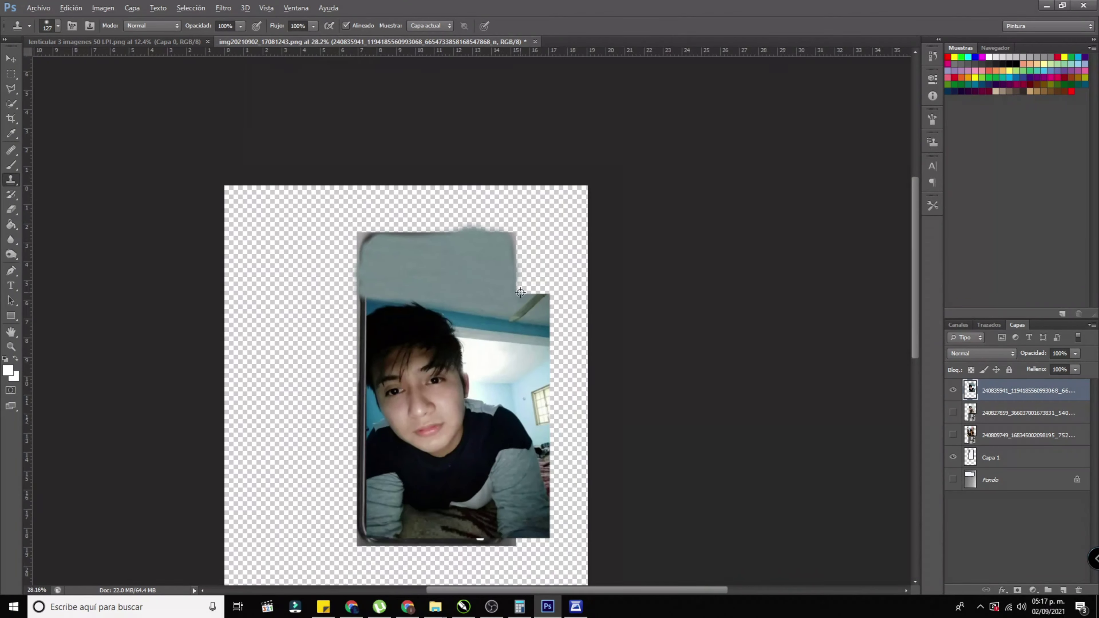
- Lower the portrait layer's opacity to 52% and delete the part extending beyond the phone case's right edge
scroll(521, 292, "up", 2)
left_click(1075, 353)
left_click_drag(1062, 366, 1049, 374)
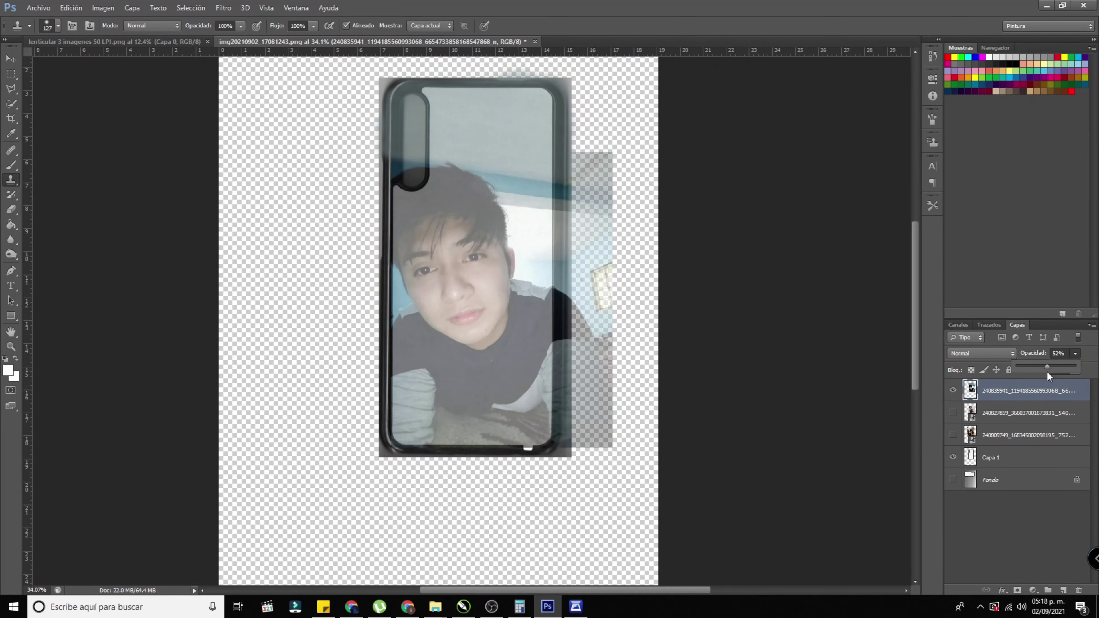
left_click(10, 75)
left_click_drag(641, 68, 561, 520)
key("Delete")
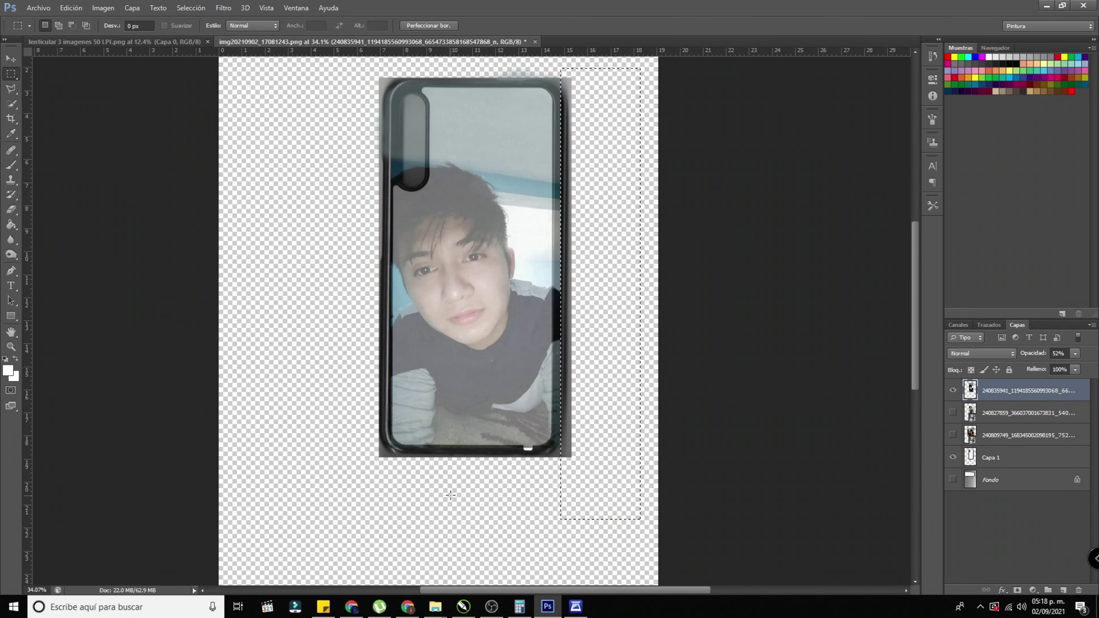
- Delete the portrait's excess strips beyond the bottom, left and top edges of the phone case using rectangular selections
left_click_drag(611, 558, 302, 450)
scroll(336, 173, "up", 3)
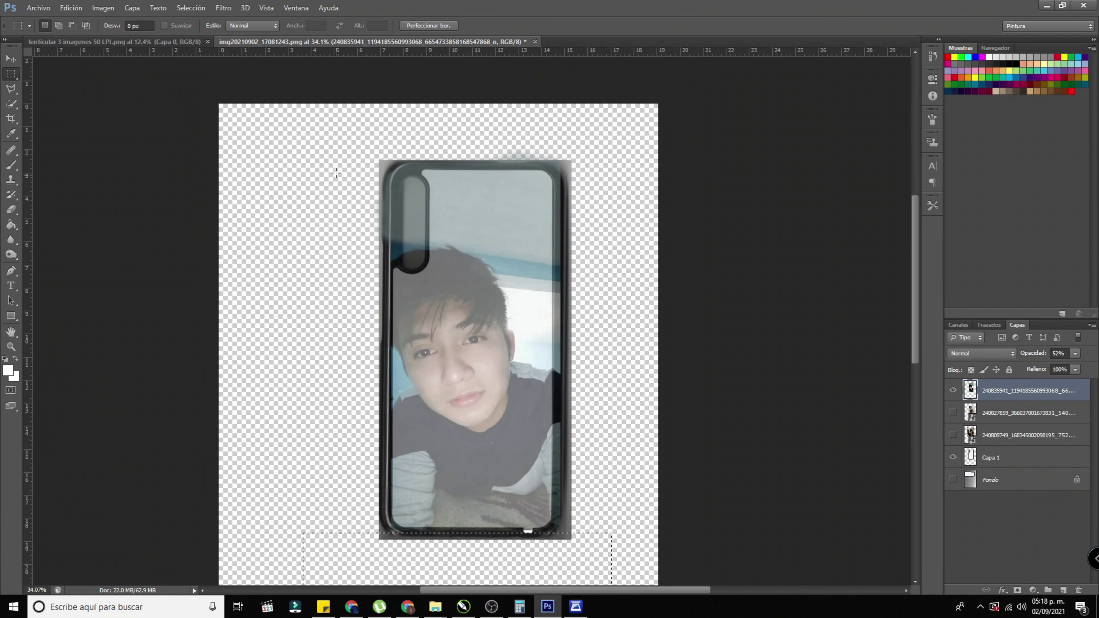
left_click_drag(339, 111, 386, 479)
scroll(533, 198, "up", 5)
key("Delete")
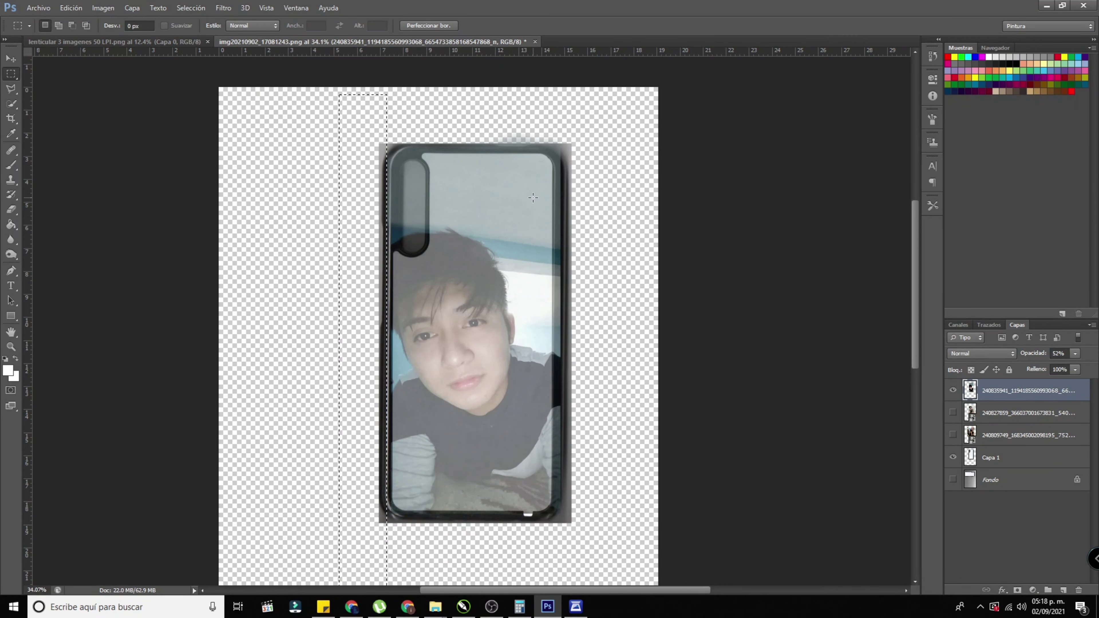
left_click_drag(347, 81, 625, 148)
- Restore the man's portrait layer to 100% opacity, hide it and show the couple's beach photo
left_click(1076, 353)
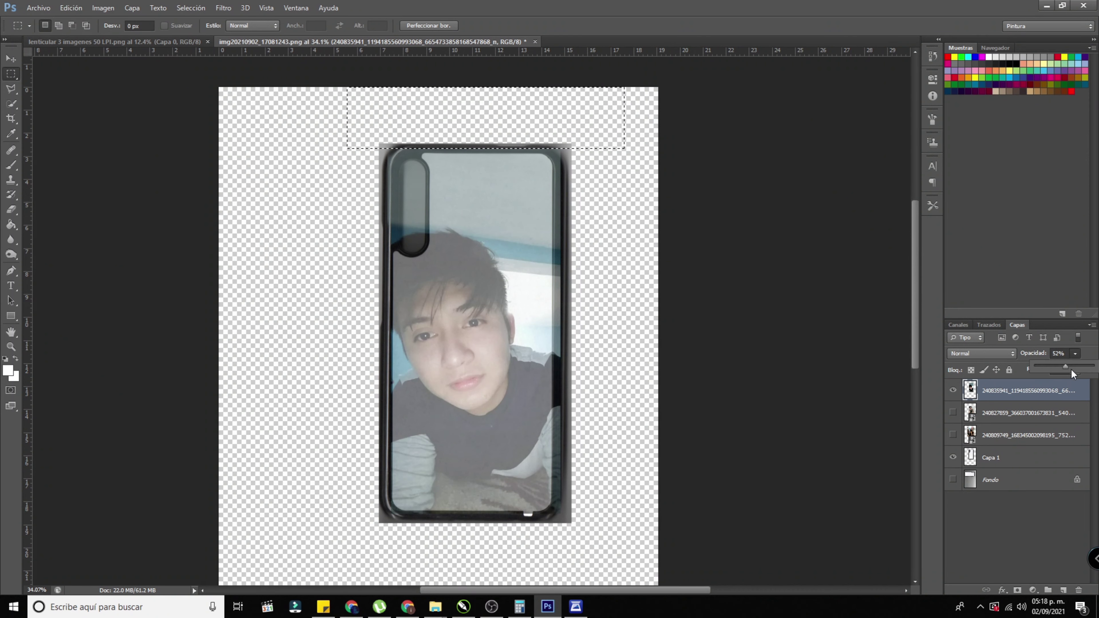
left_click_drag(1071, 369, 1093, 367)
left_click(953, 390)
left_click(954, 412)
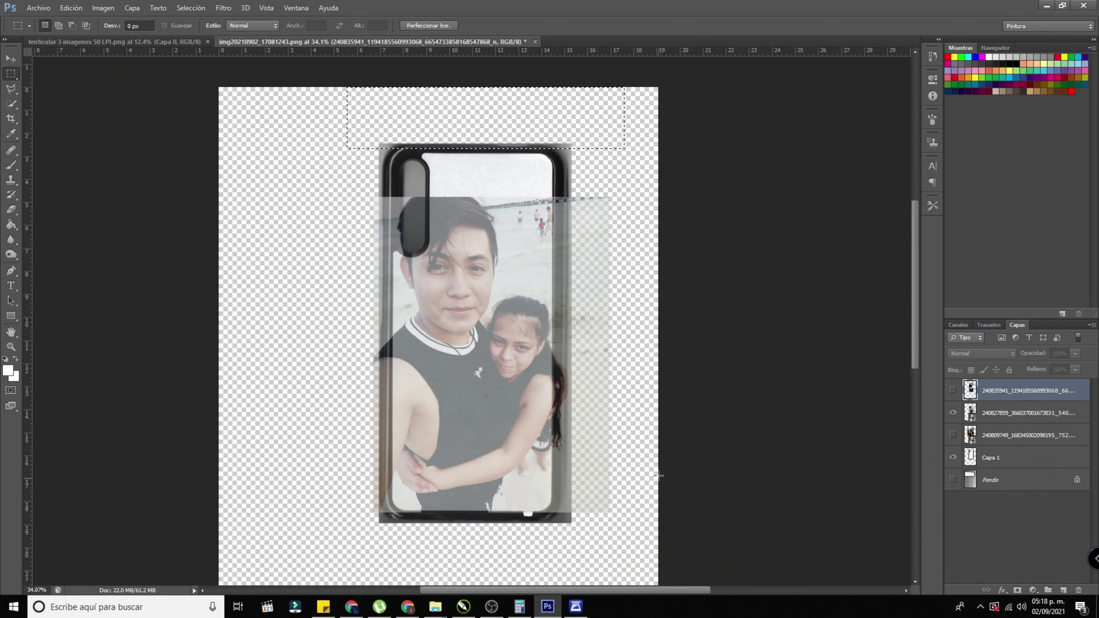
key("v")
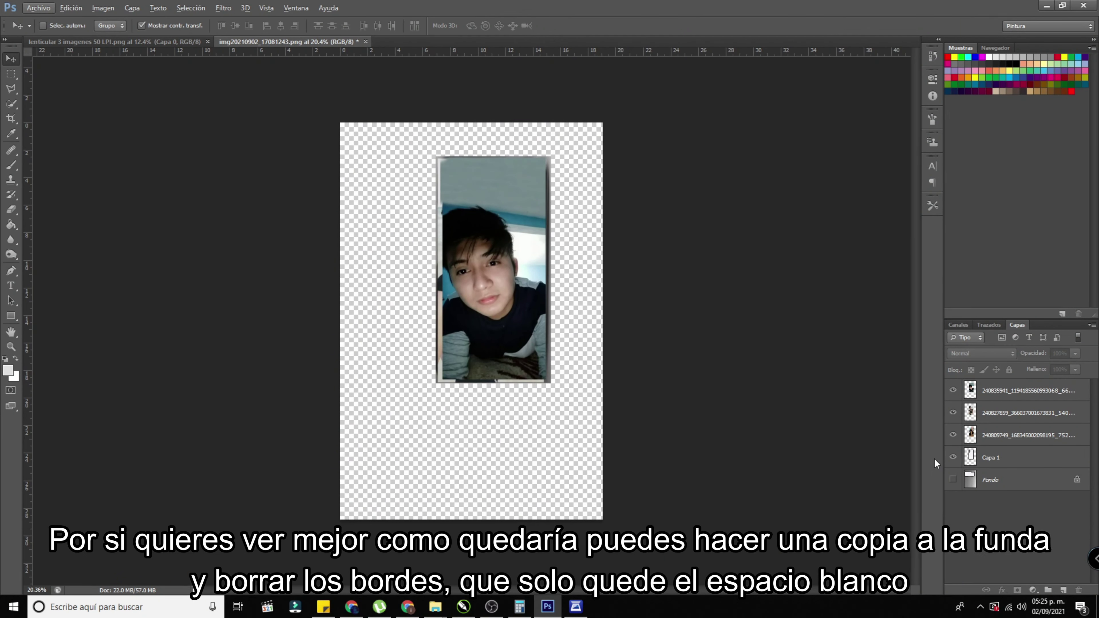
- Hide the three photo layers and duplicate the phone case layer Capa 1
left_click(1001, 458)
left_click(954, 389)
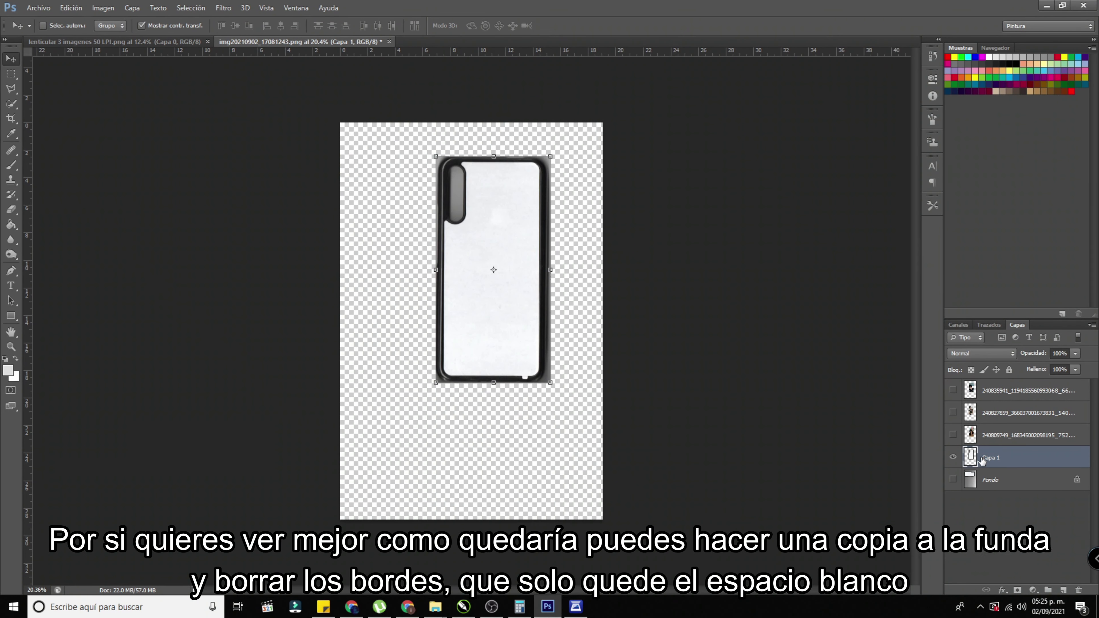
key("ctrl+j")
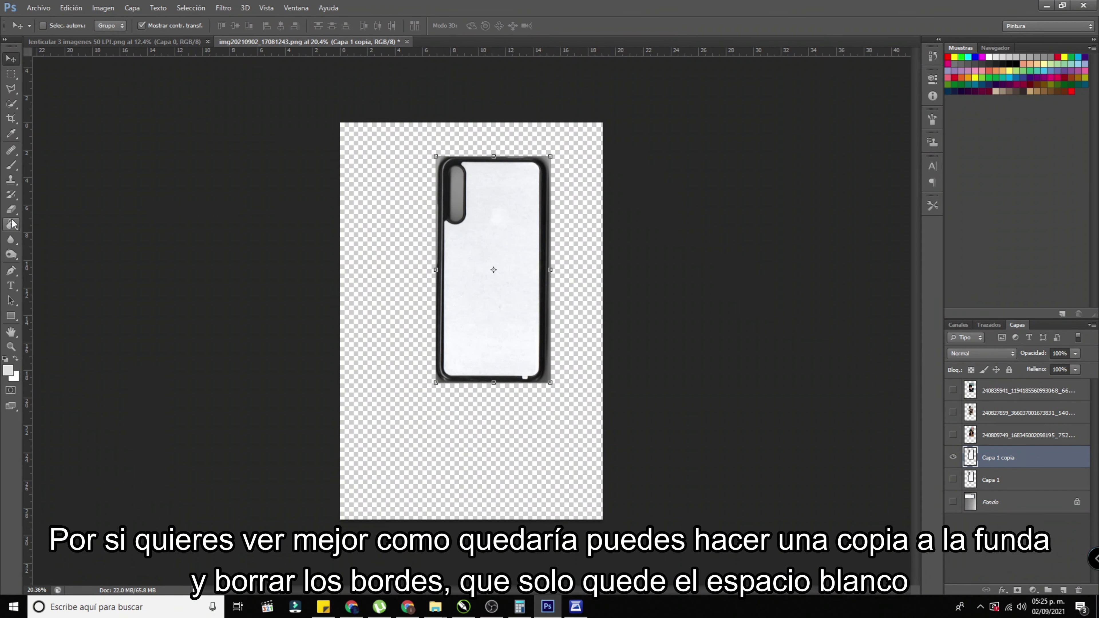
- Erase the duplicated case's black frame, camera cutout and grey surroundings with the Magic Eraser at tolerance 32
left_click(11, 210)
right_click(8, 213)
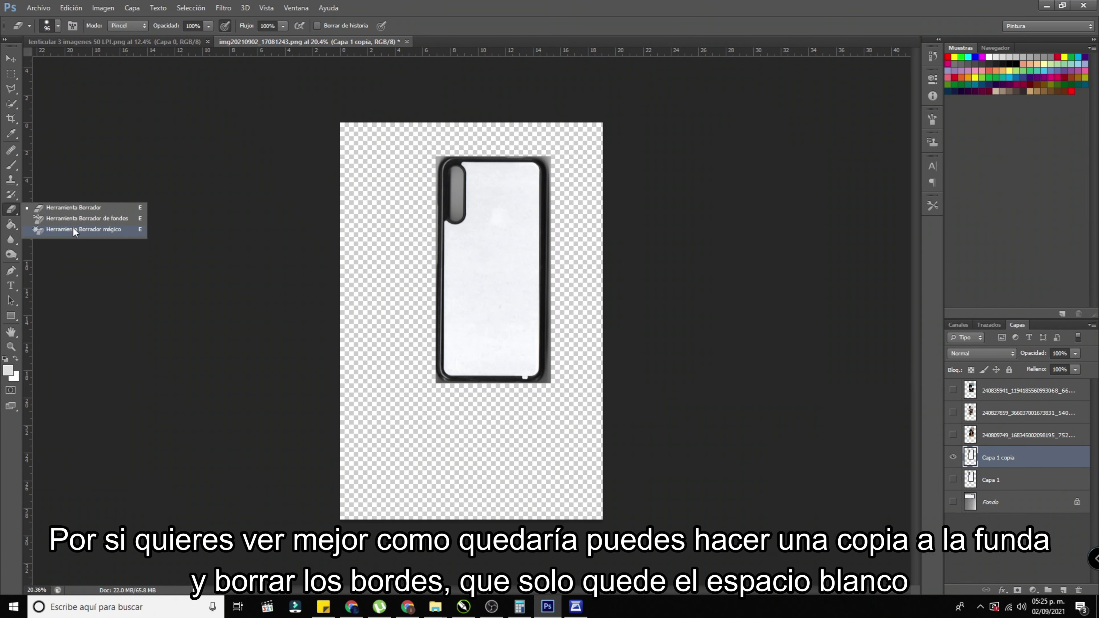
left_click(73, 228)
left_click(538, 289)
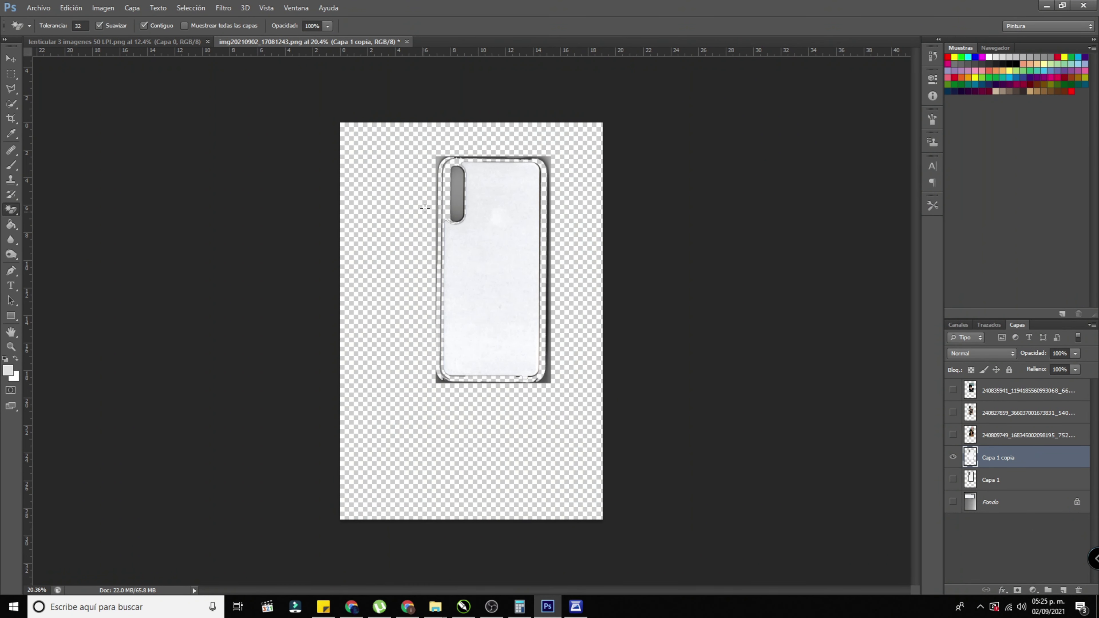
left_click(438, 162)
scroll(450, 191, "up", 6)
left_click(455, 195)
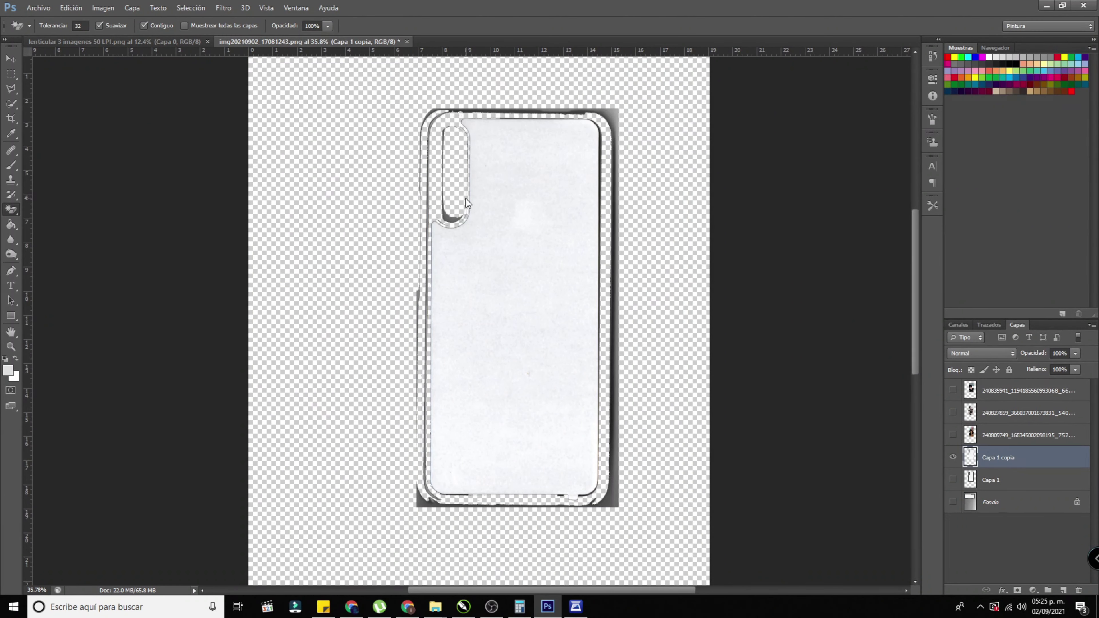
left_click(496, 109)
left_click(616, 112)
left_click(615, 228)
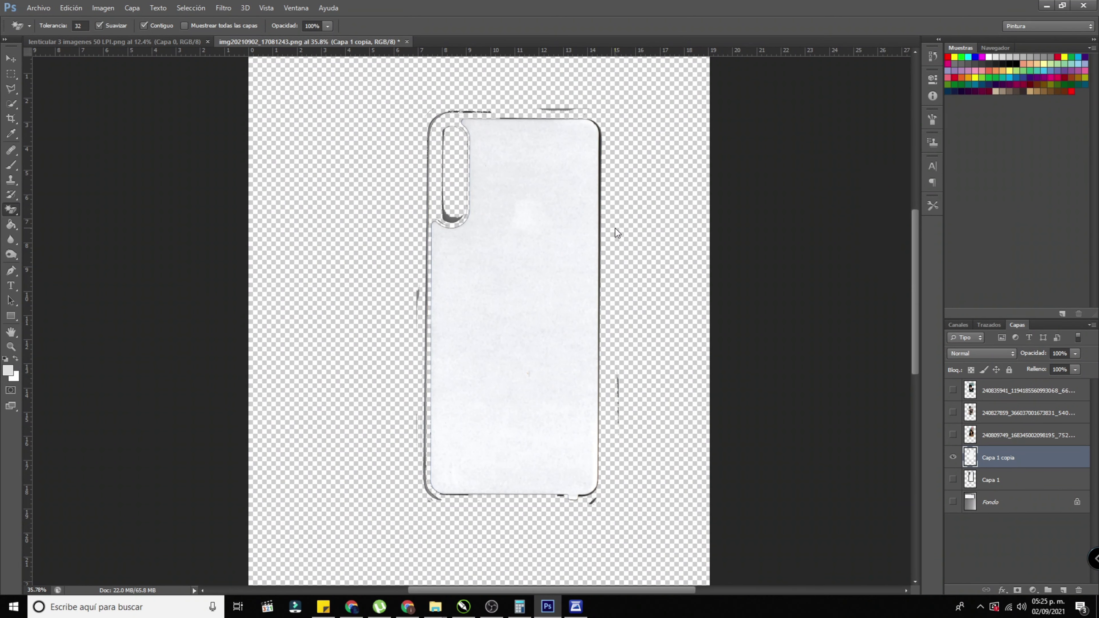
left_click(618, 388)
- Clean the leftover frame fragments around the white panel's bottom-left corner, left edge, camera cutout and top edge with the 96 px Eraser
key("shift+e")
right_click(453, 506, "alt")
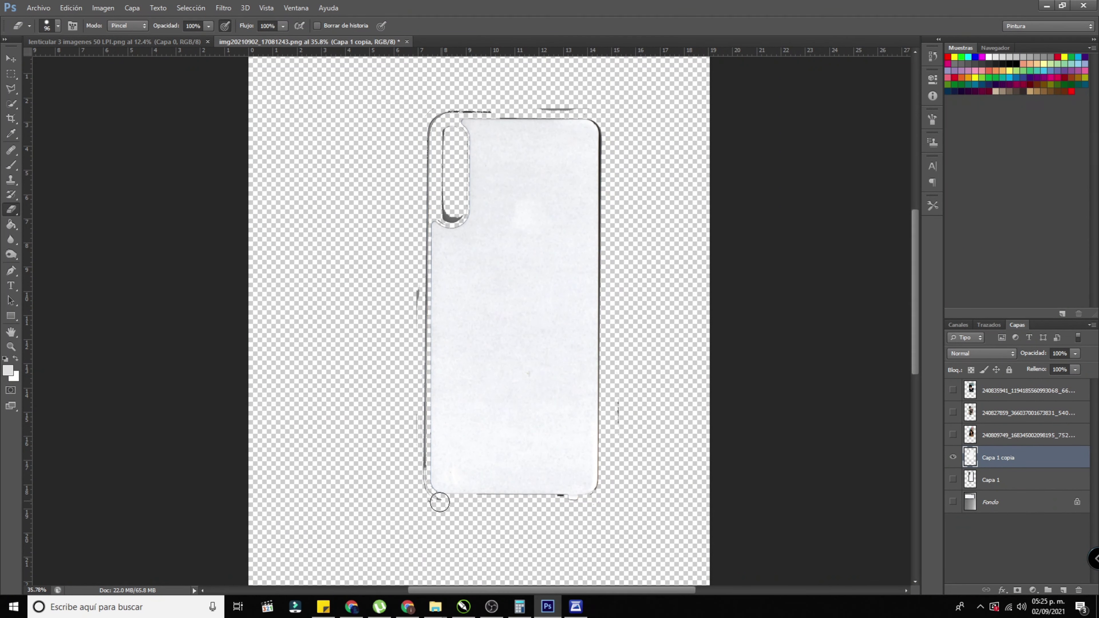
mouse_move(417, 494)
left_mouse_down()
mouse_move(418, 135)
mouse_move(446, 204)
left_mouse_up()
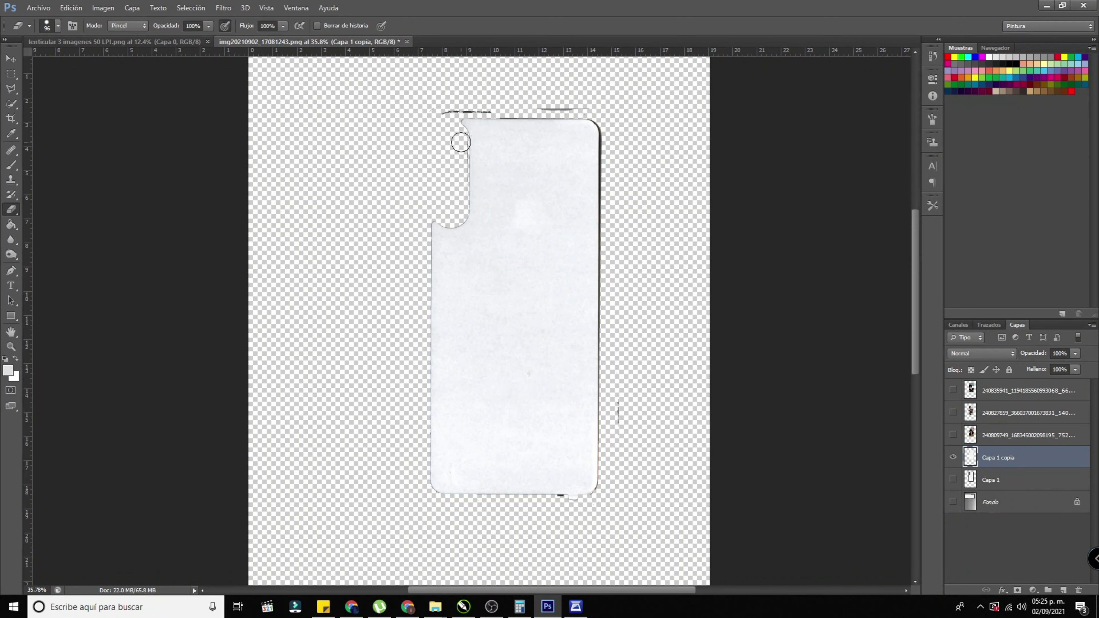
left_click_drag(494, 110, 591, 110)
- Remove the dark line along the white panel's right edge with the Background Eraser at 29% tolerance
key("shift+e")
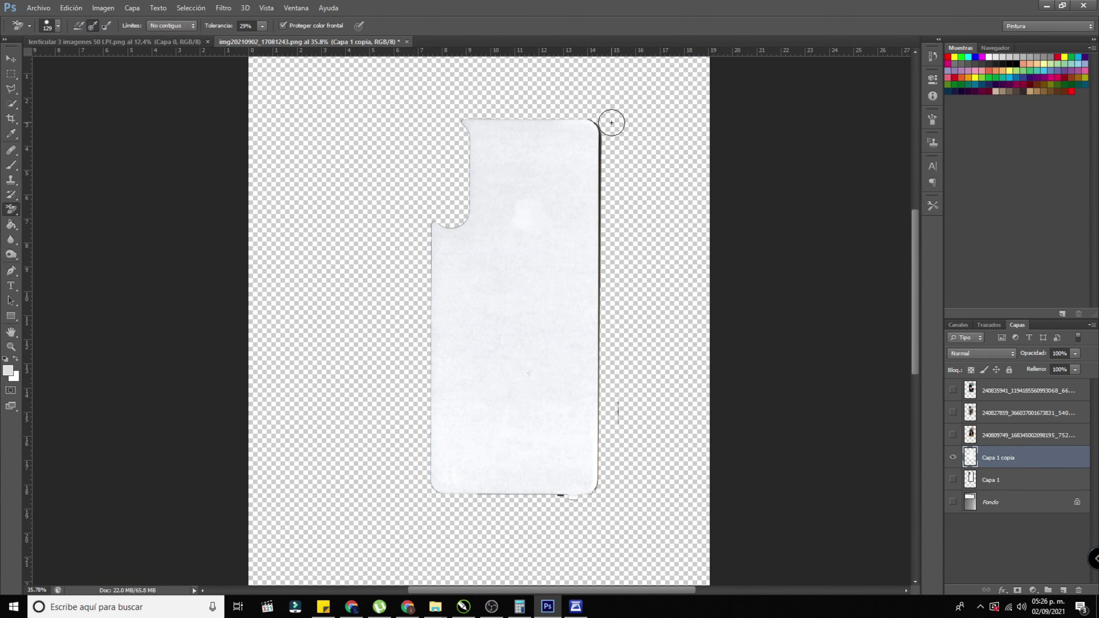
left_click(603, 137)
key("shift+e")
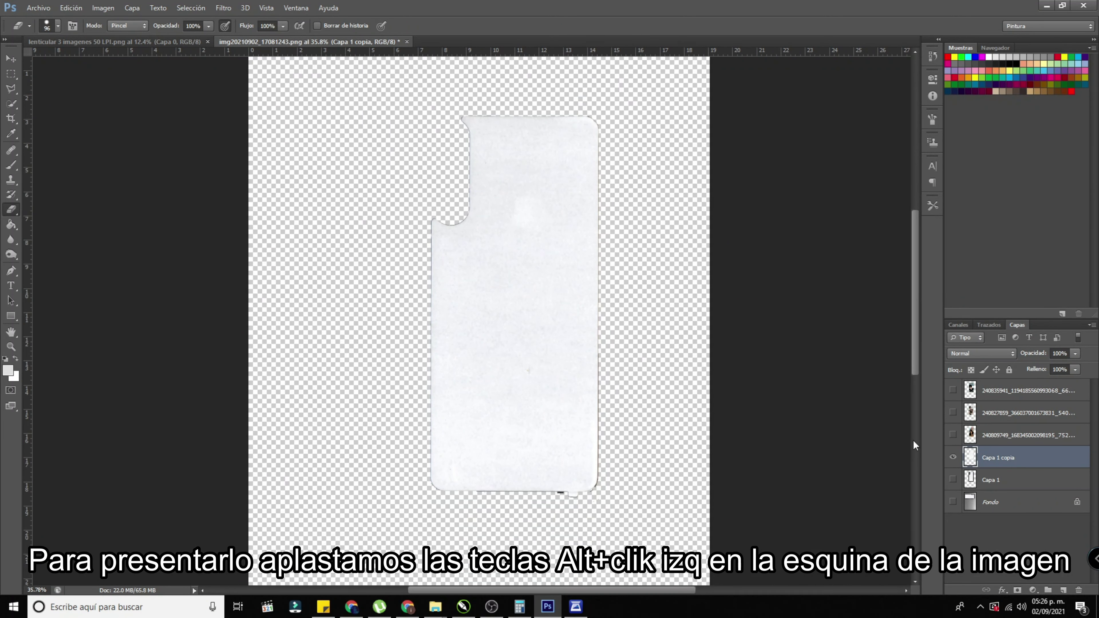
- Clip the seated woman's photo to Capa 1 copia, show it with Capa 1, and raise its opacity to 98%
left_click(1007, 397)
left_click(1007, 440)
left_click(1073, 446, "alt")
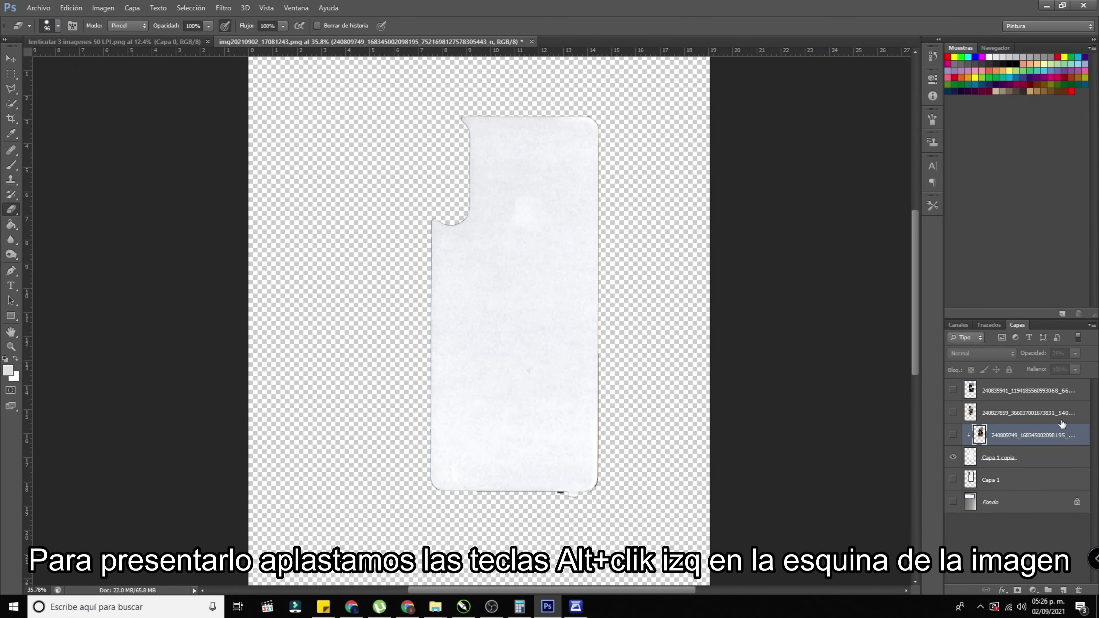
left_click(955, 480)
left_click(954, 435)
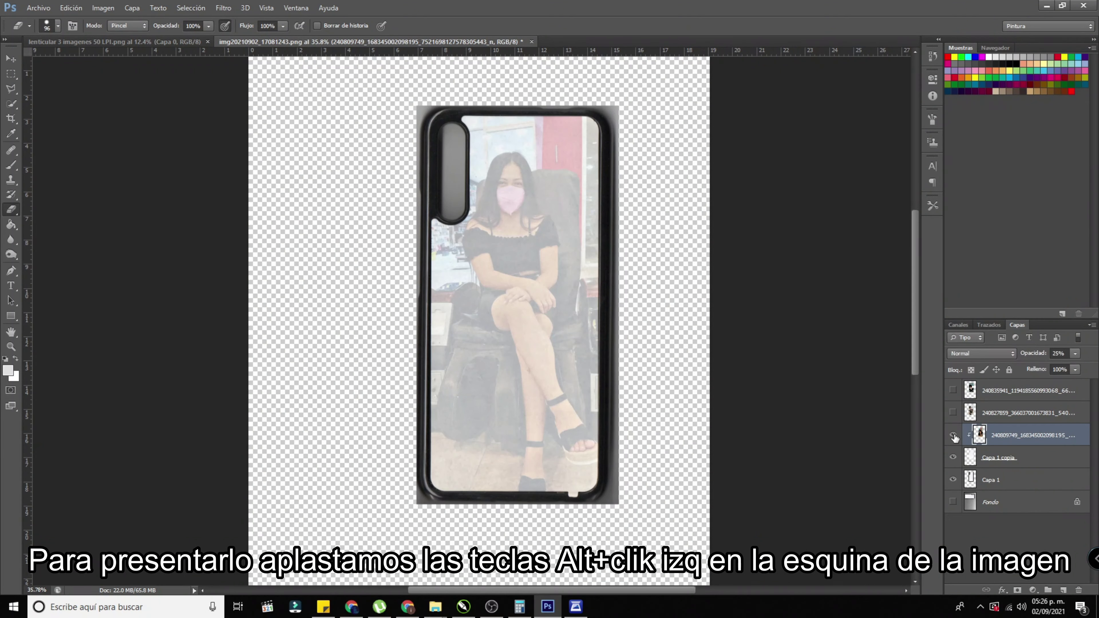
left_click(1075, 353)
left_click_drag(1052, 367, 1093, 367)
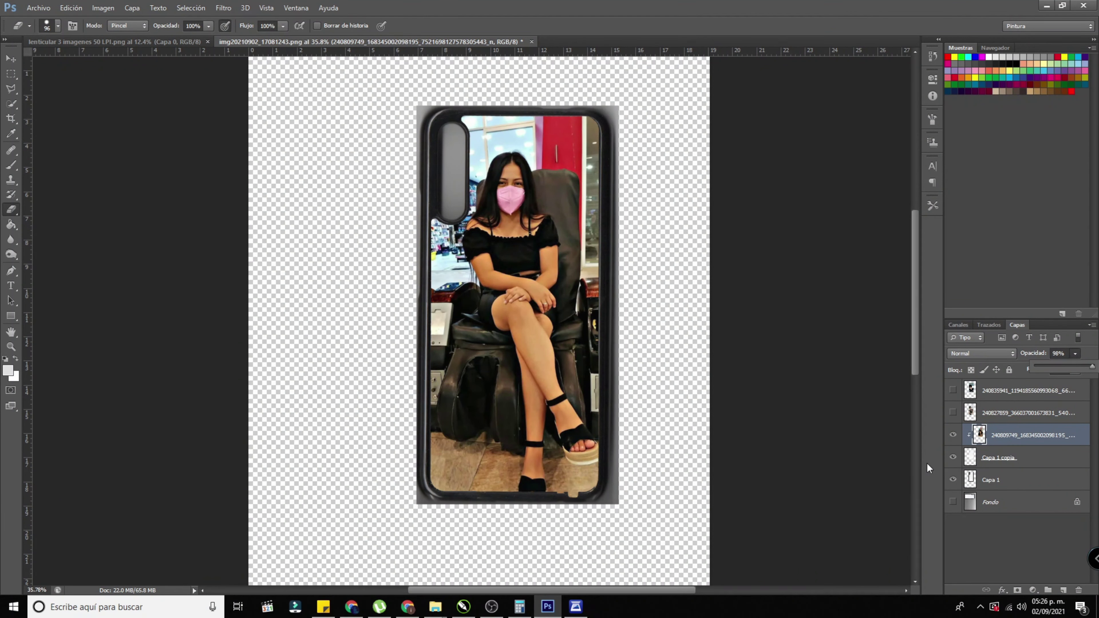
- Clip the couple's beach photo and the man's portrait to Capa 1 copia as well, and show both layers
left_click(975, 460)
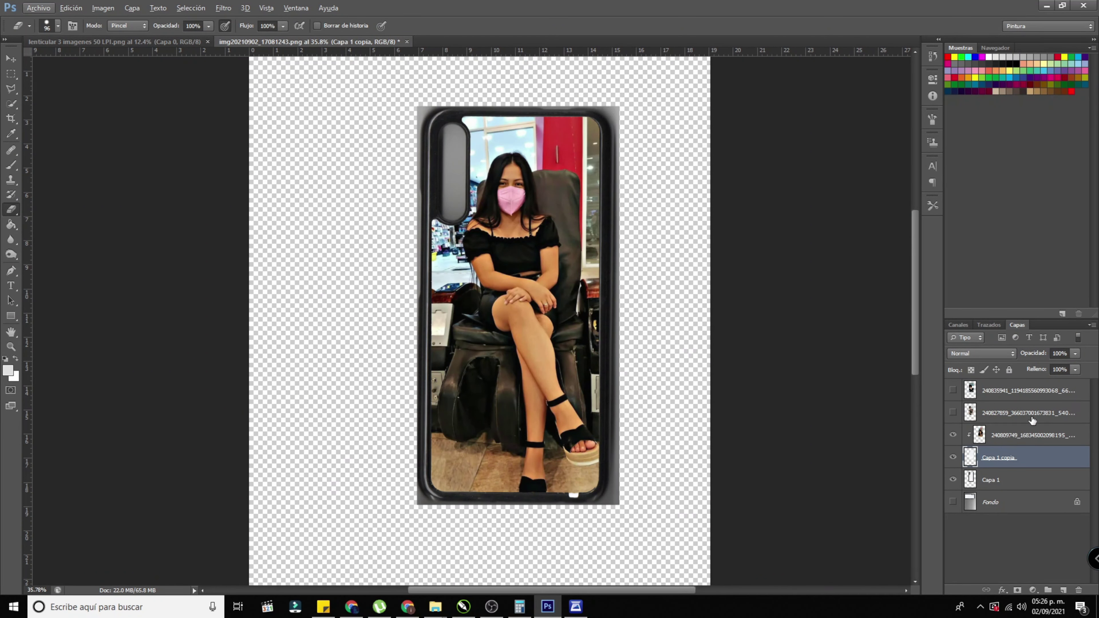
left_click(1076, 423)
left_click(1083, 421, "alt")
left_click(953, 414)
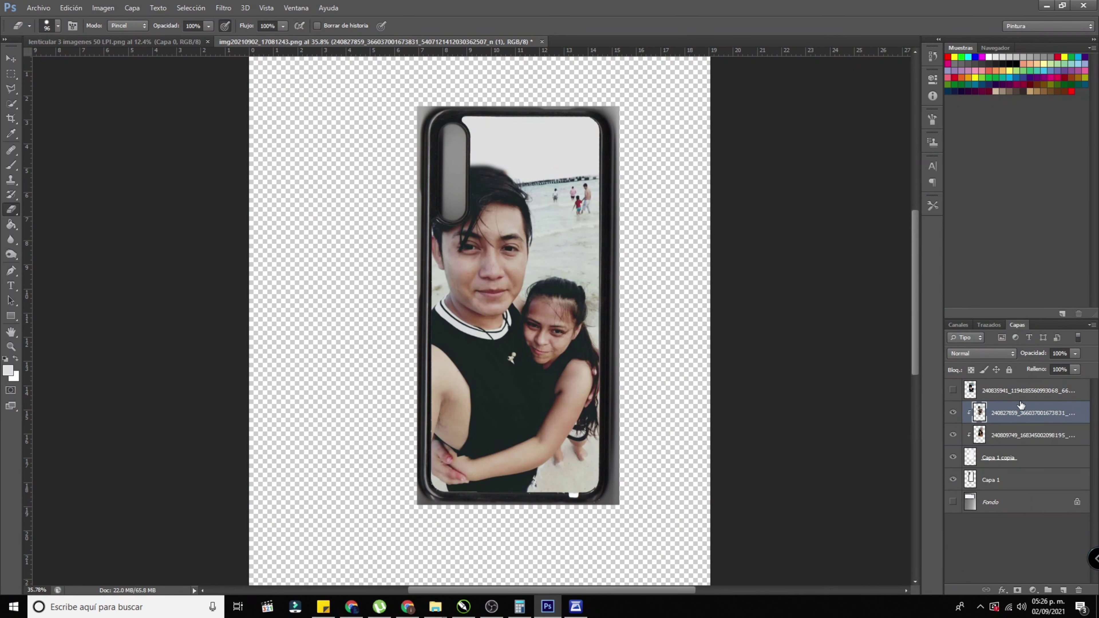
left_click(1015, 395)
left_click(1081, 399, "alt")
left_click(957, 390)
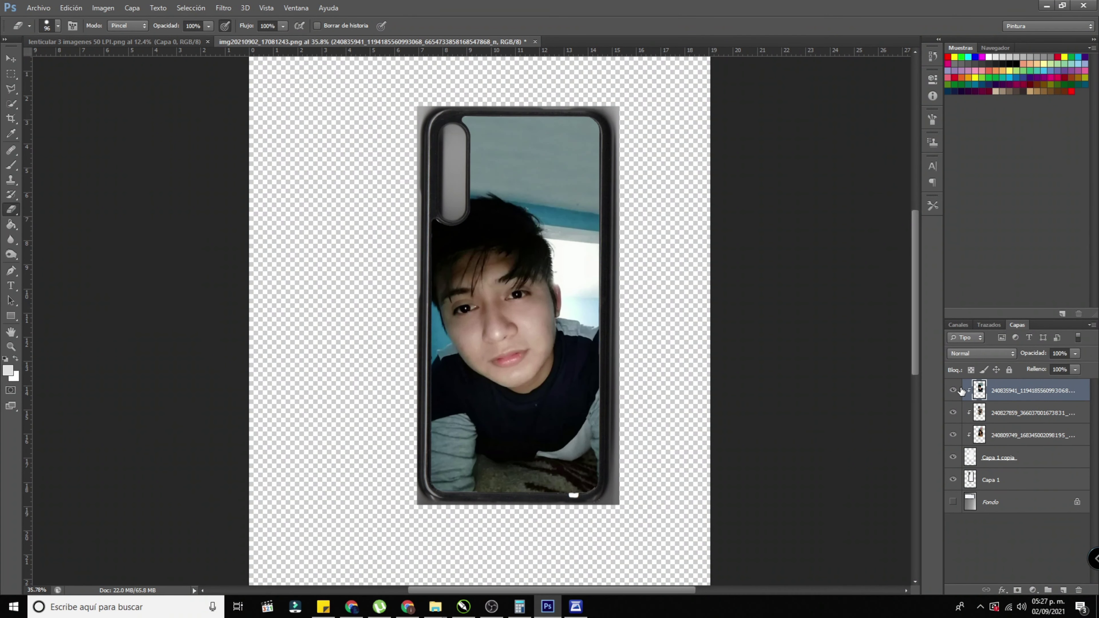
- Toggle the portrait and couple photo layers' visibility to preview each image inside the phone case
left_click(954, 390)
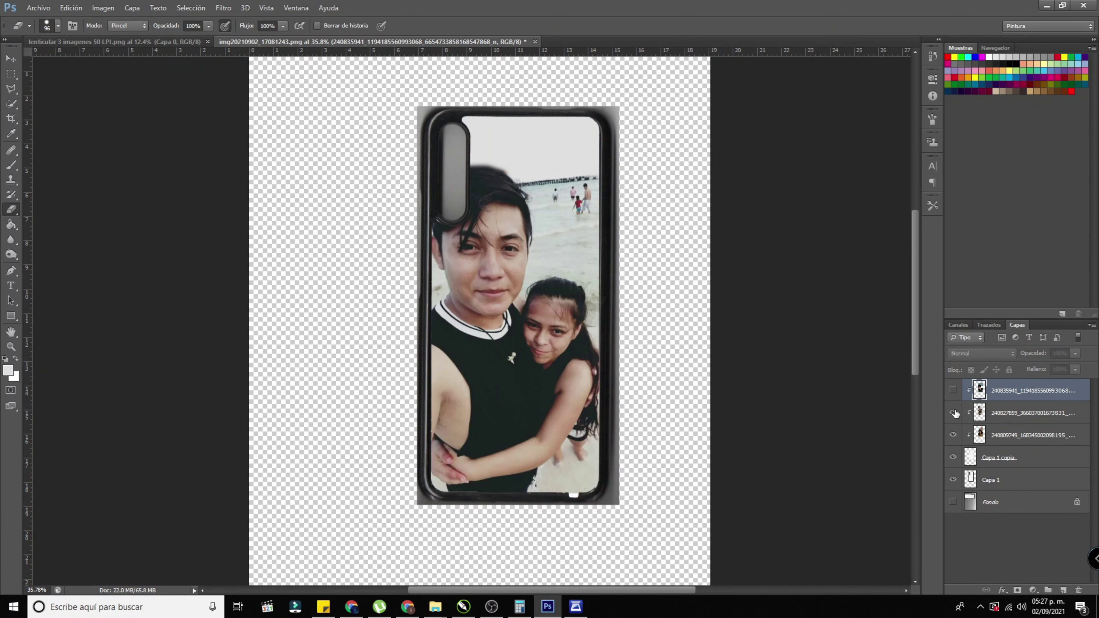
left_click(953, 412)
left_click(954, 412)
left_click(954, 390)
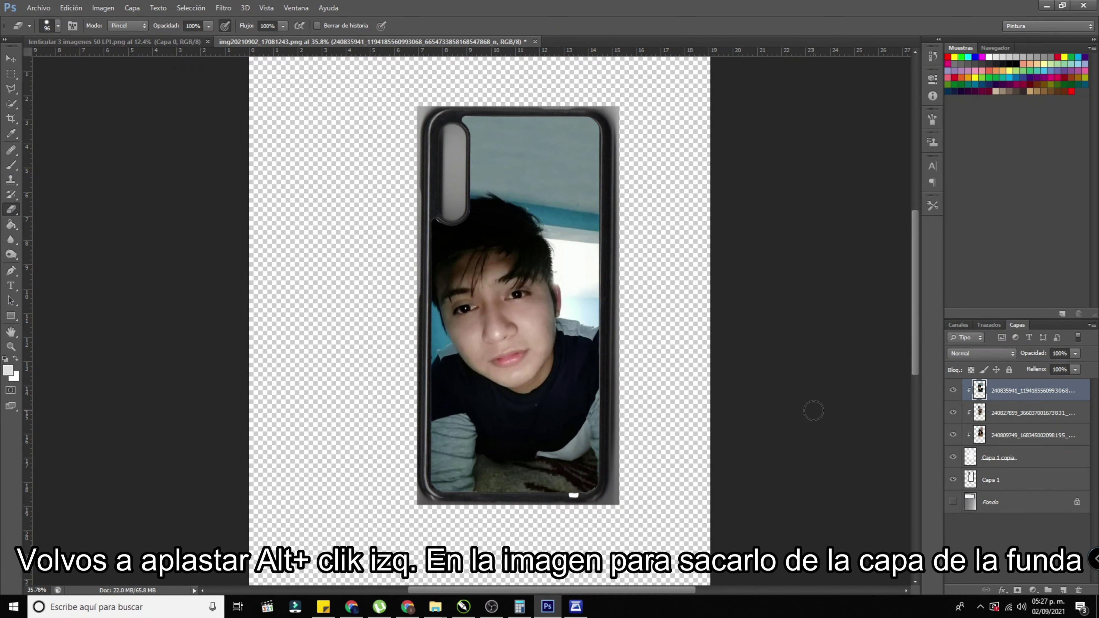
- Release the three photos from their clipping masks and hide both phone case layers, leaving the Fondo layer hidden
key("v")
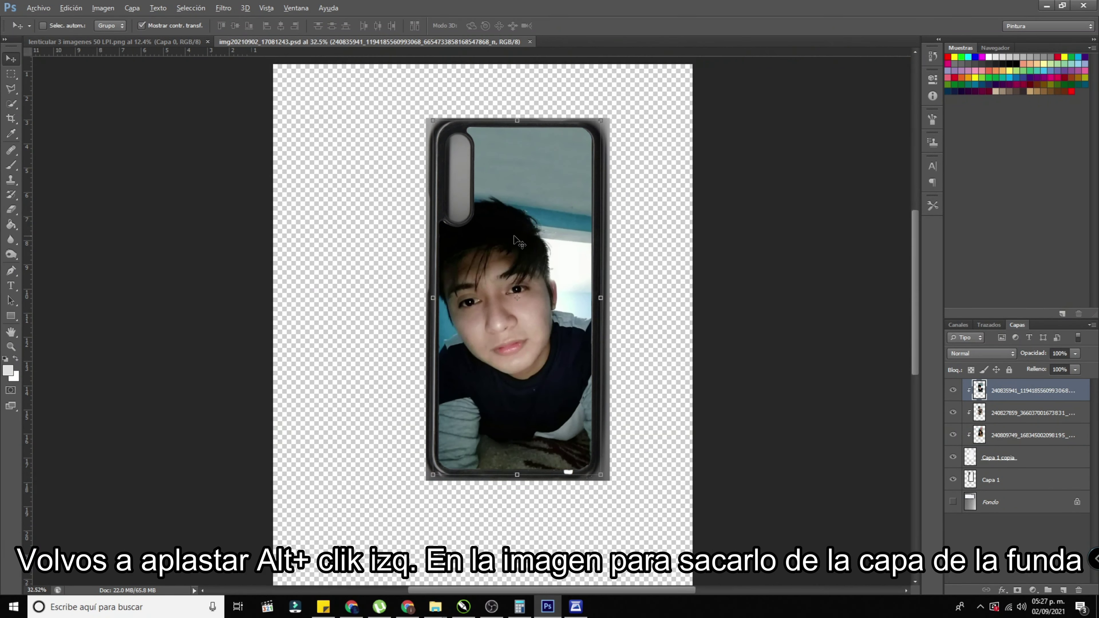
scroll(515, 240, "down", 3)
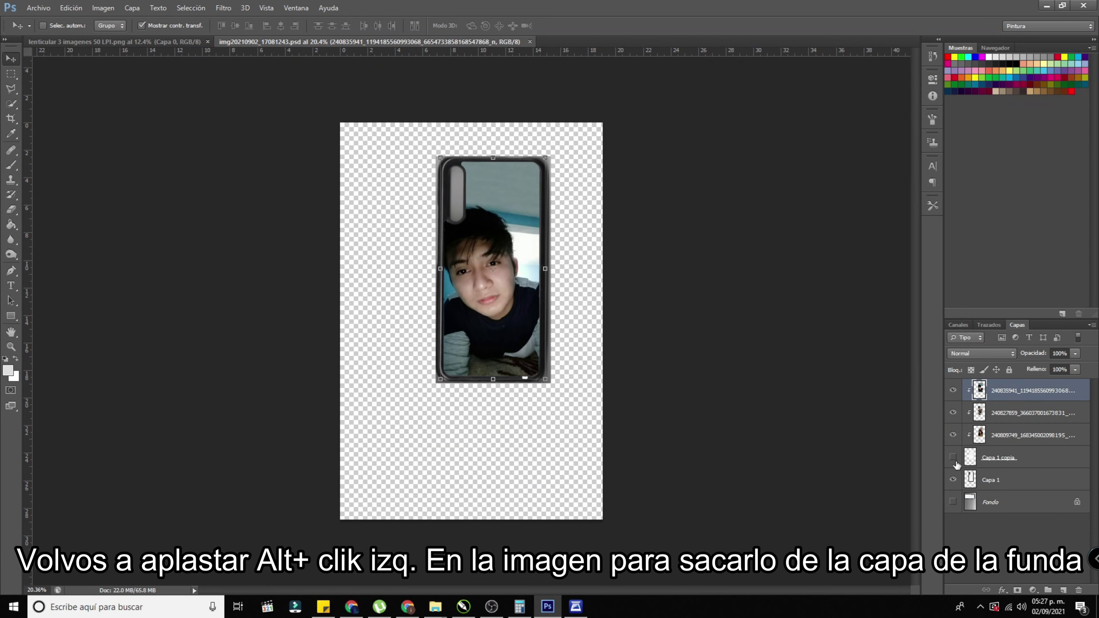
left_click(954, 479)
left_click(954, 502)
left_click(1084, 446, "alt")
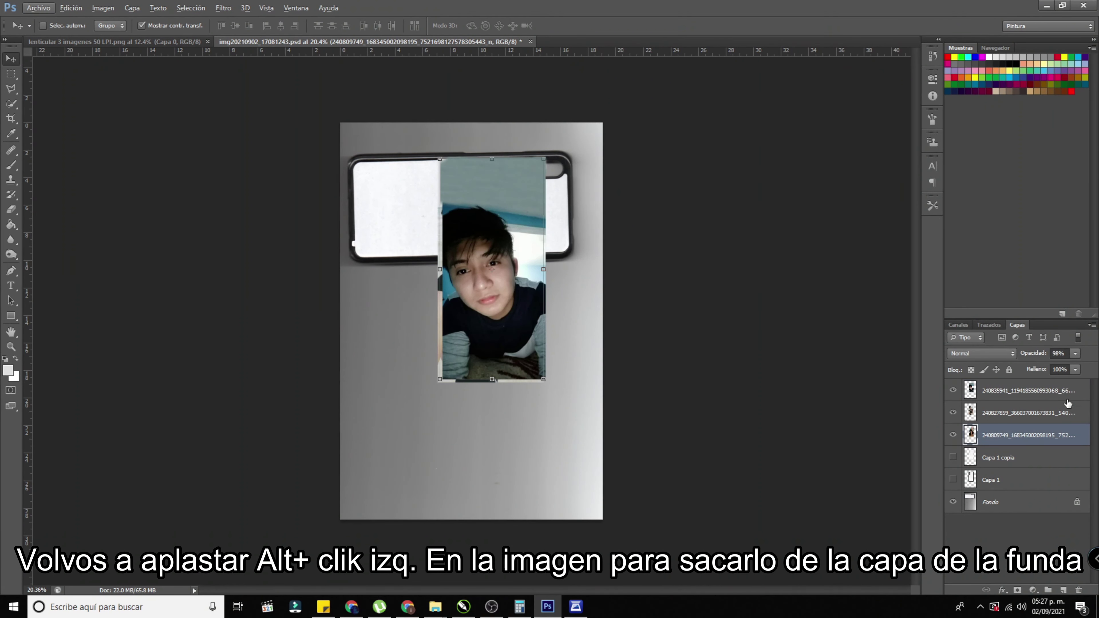
left_click(1008, 461)
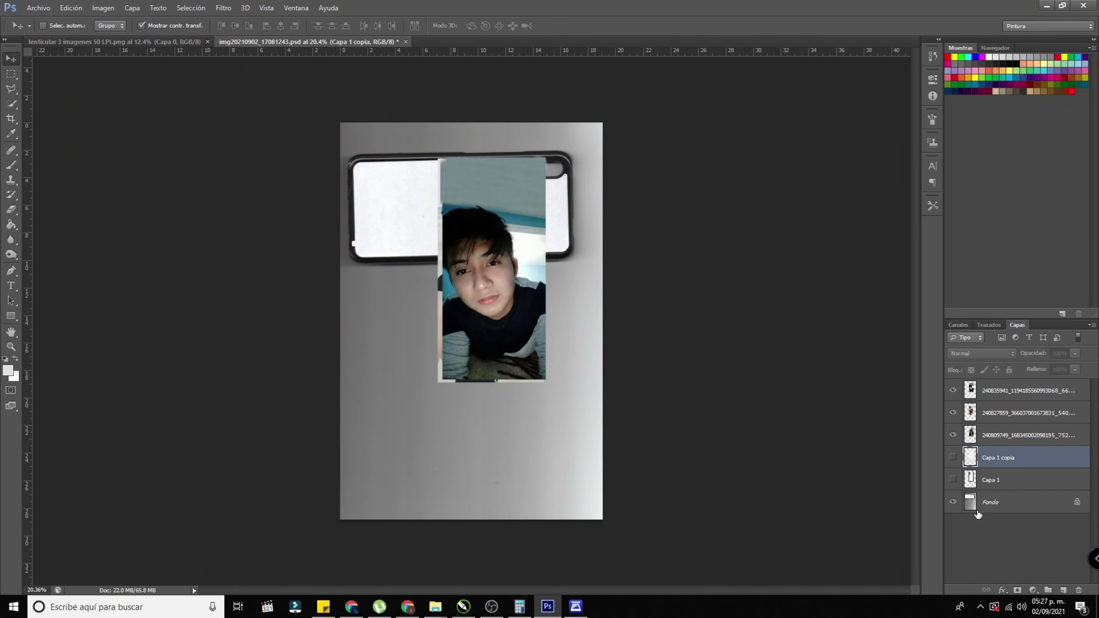
left_click(953, 502)
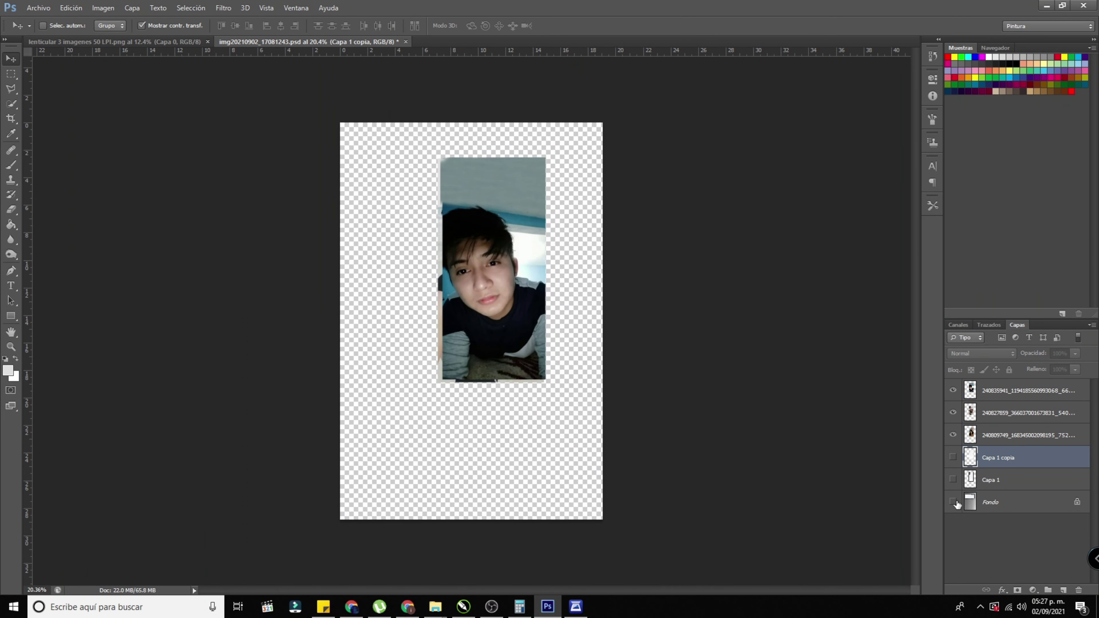
- Bring the lenticular 3 imagenes 50 LPI line pattern into the phone case document and position it over the canvas
left_click(162, 42)
left_click_drag(278, 63, 380, 184)
left_click_drag(509, 287, 508, 292)
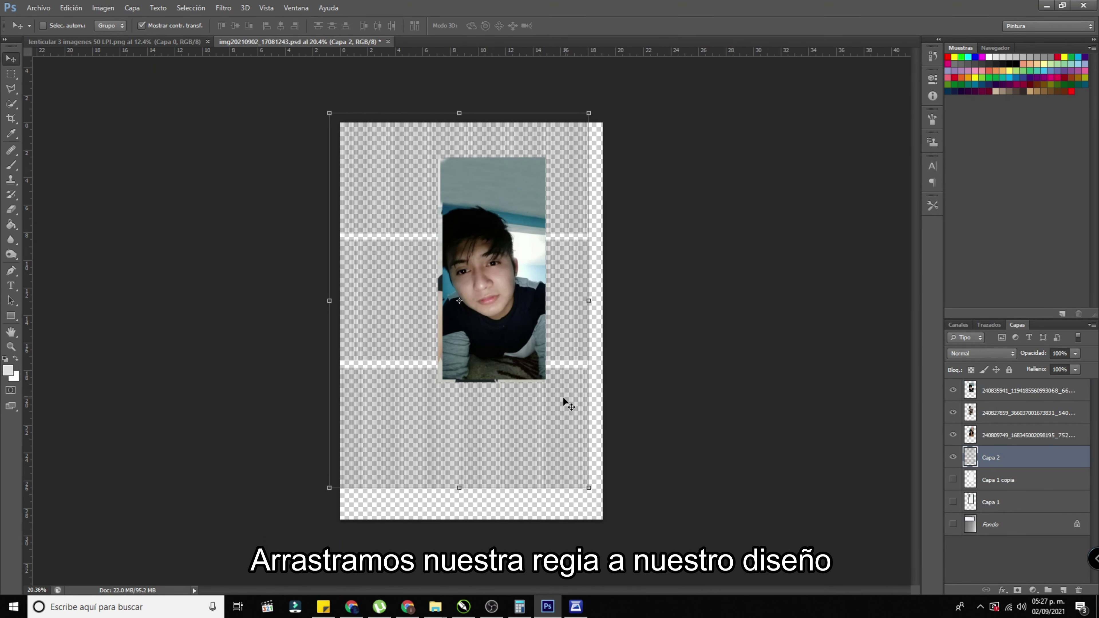
mouse_move(568, 405)
left_mouse_down()
mouse_move(578, 459)
mouse_move(570, 422)
left_mouse_up()
scroll(581, 347, "up", 8)
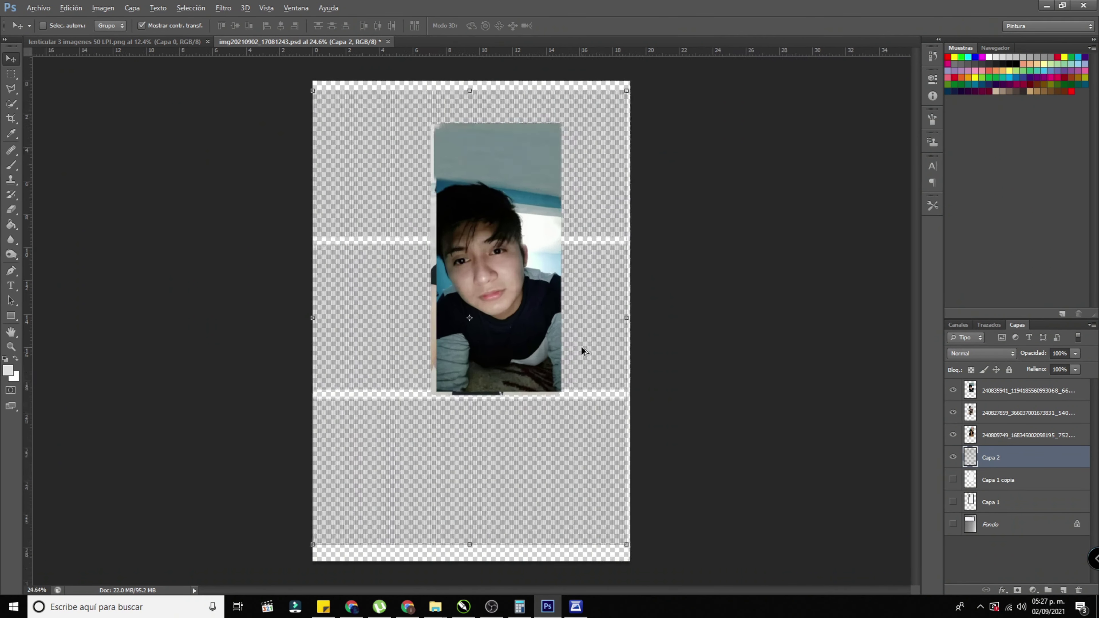
scroll(581, 347, "down", 8)
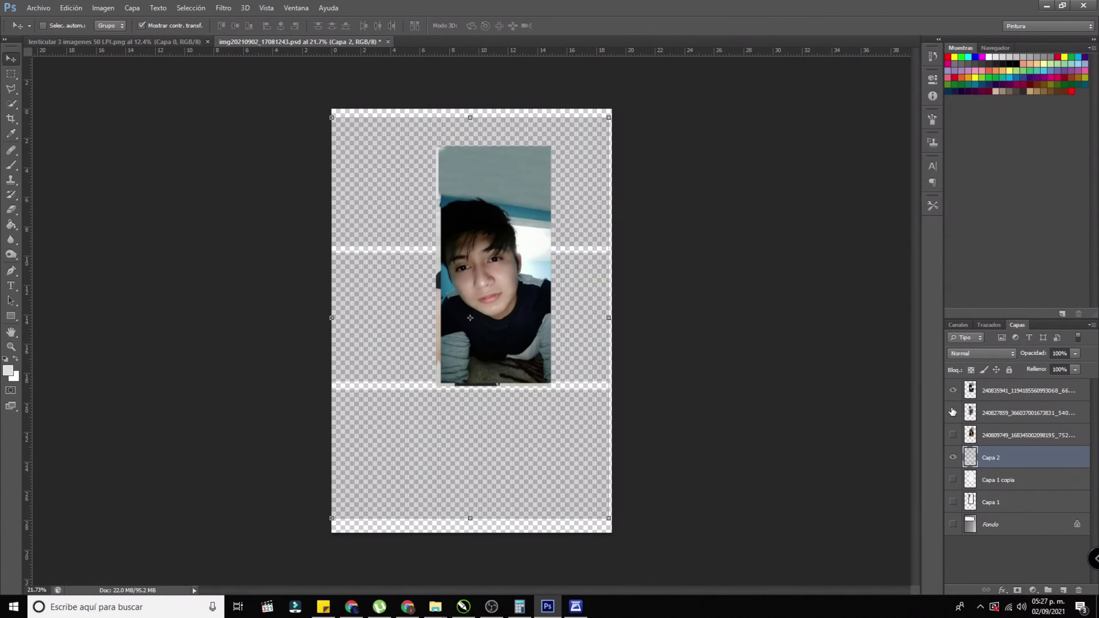
- Hide the three photo layers and make two duplicates of the lenticular pattern layer Capa 2
left_click_drag(951, 409, 953, 389)
scroll(937, 443, "up", 1)
key("ctrl+j")
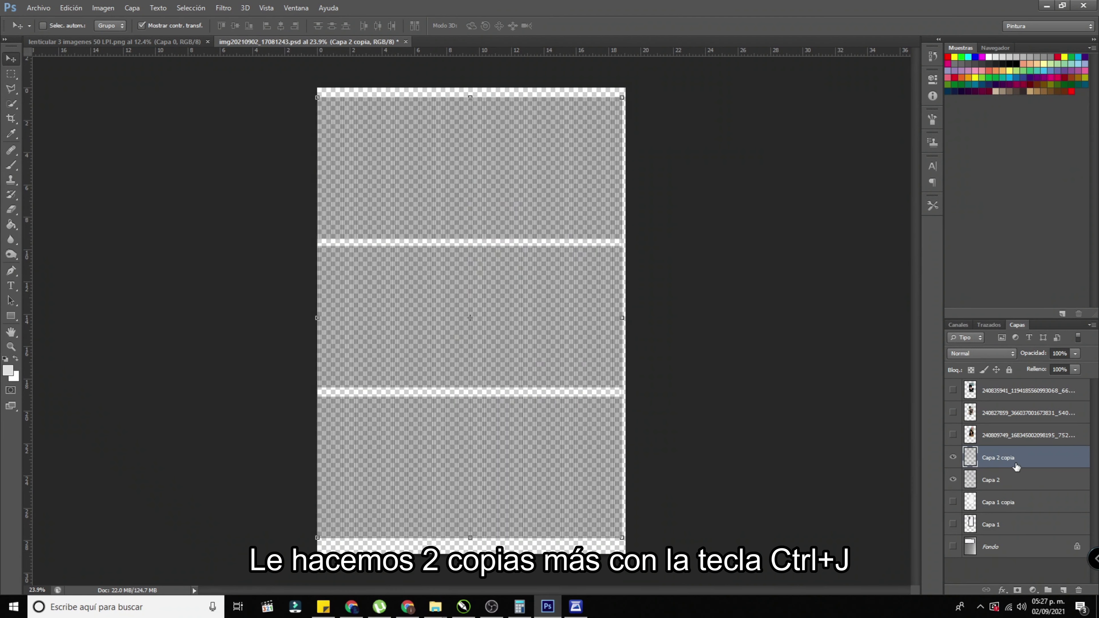
key("ctrl+j")
- Centre Capa 2 and its two copies horizontally on the canvas, and clear the selection
left_click(997, 503)
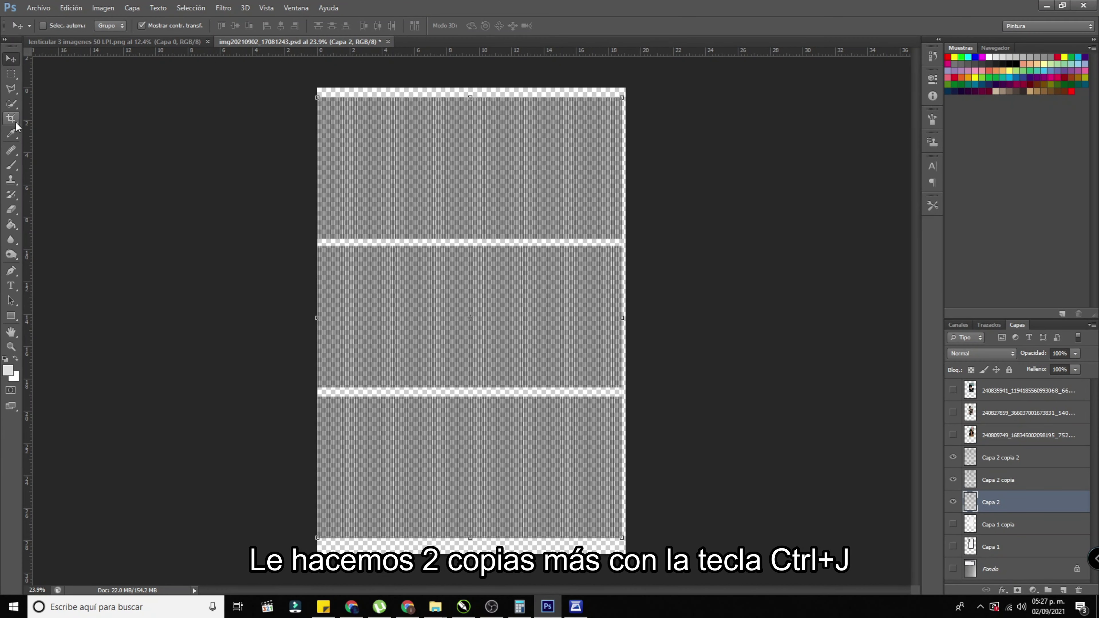
left_click(11, 76)
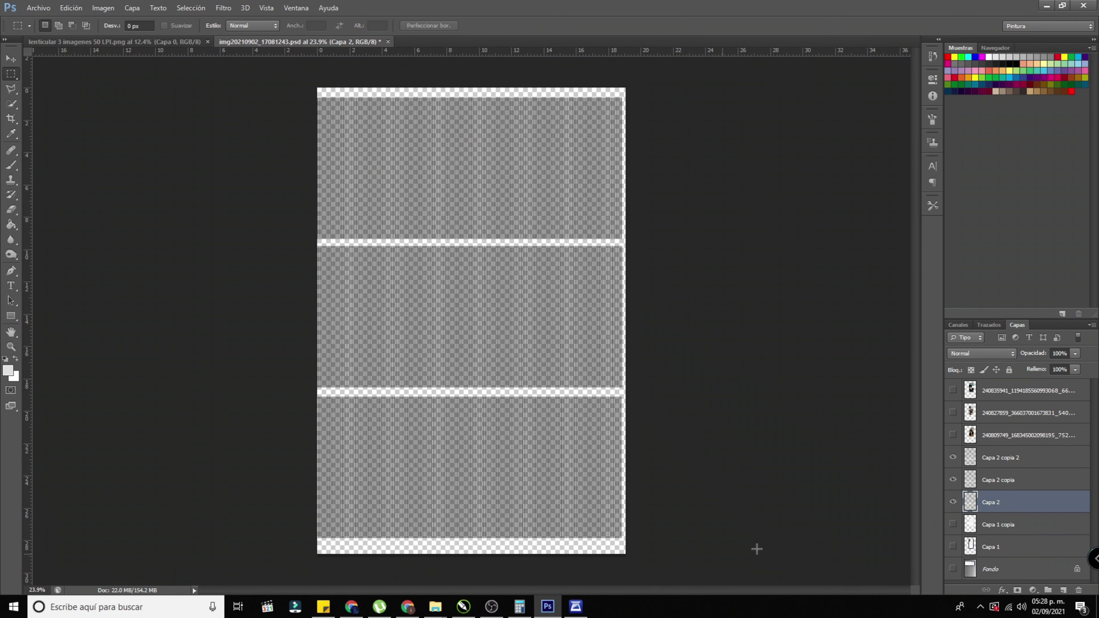
key("v")
left_click(1000, 463, "shift")
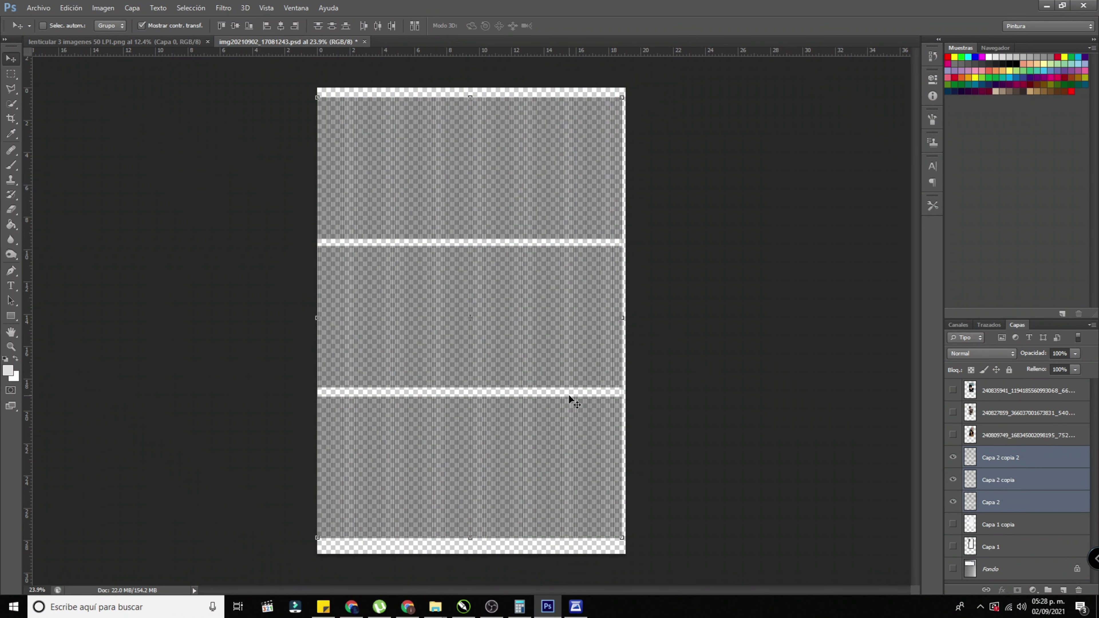
left_click(281, 26)
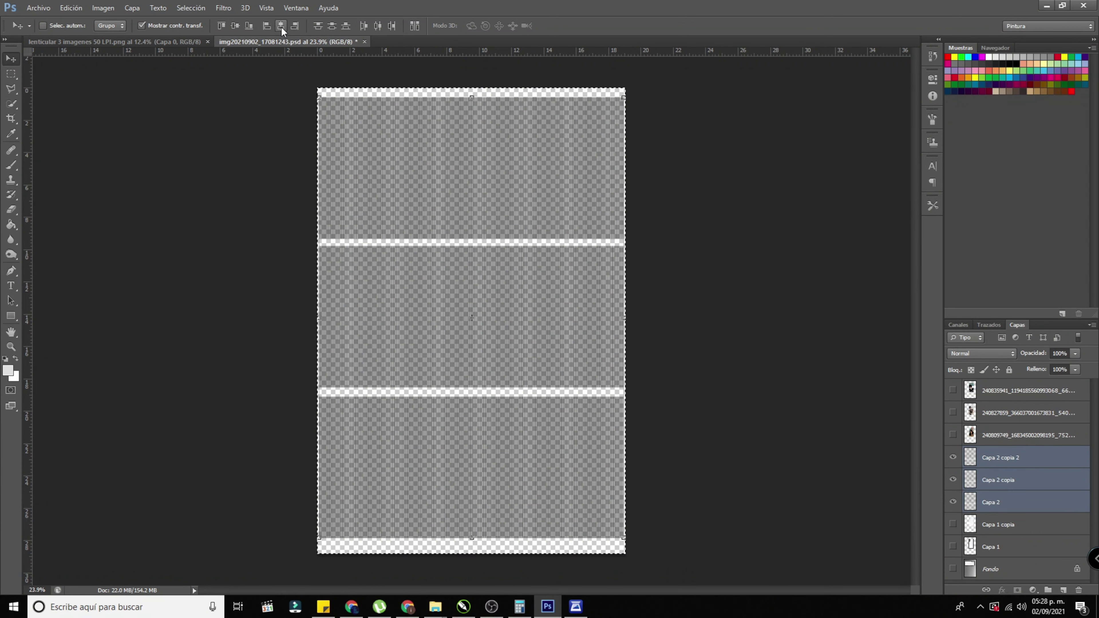
key("ctrl+d")
- Erase the middle and bottom pattern bands from Capa 2 copia 2, keeping only its top band
left_click(1003, 512)
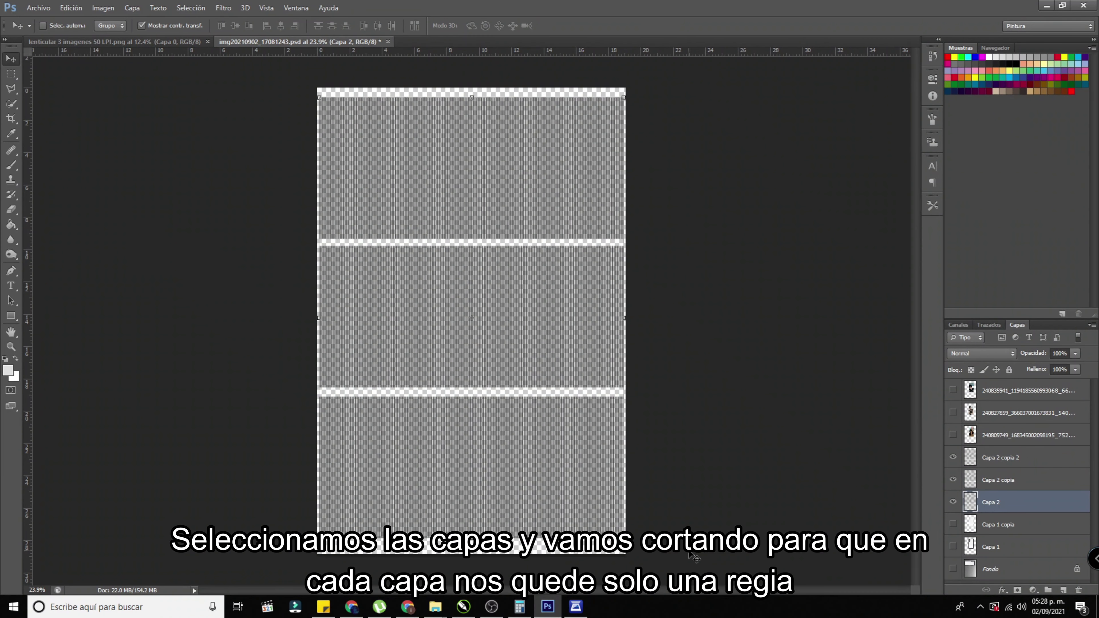
left_click(996, 460)
left_click(10, 74)
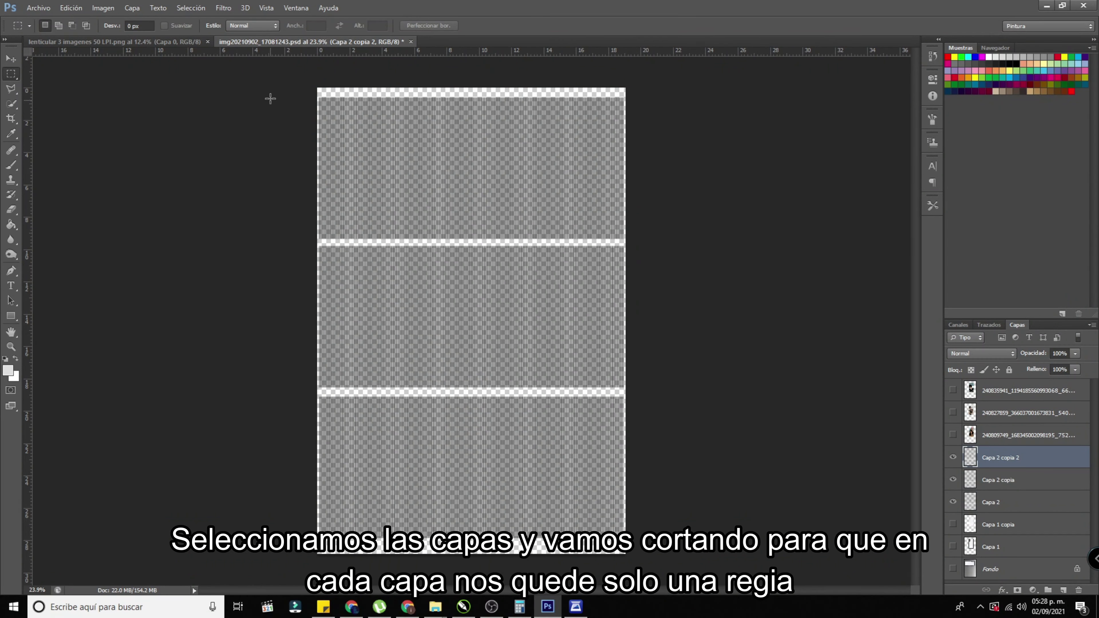
left_click_drag(302, 241, 709, 561)
key("Delete")
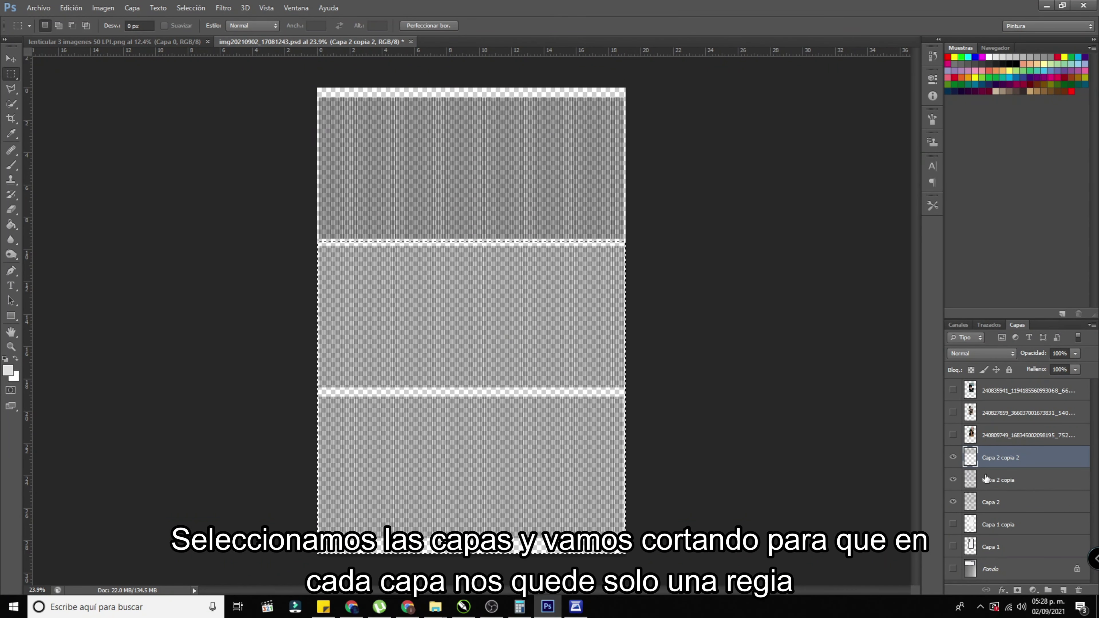
- Hide Capa 2 copia 2 and erase the top and bottom bands from Capa 2 copia, keeping only the middle band
left_click(998, 480)
left_click(953, 458)
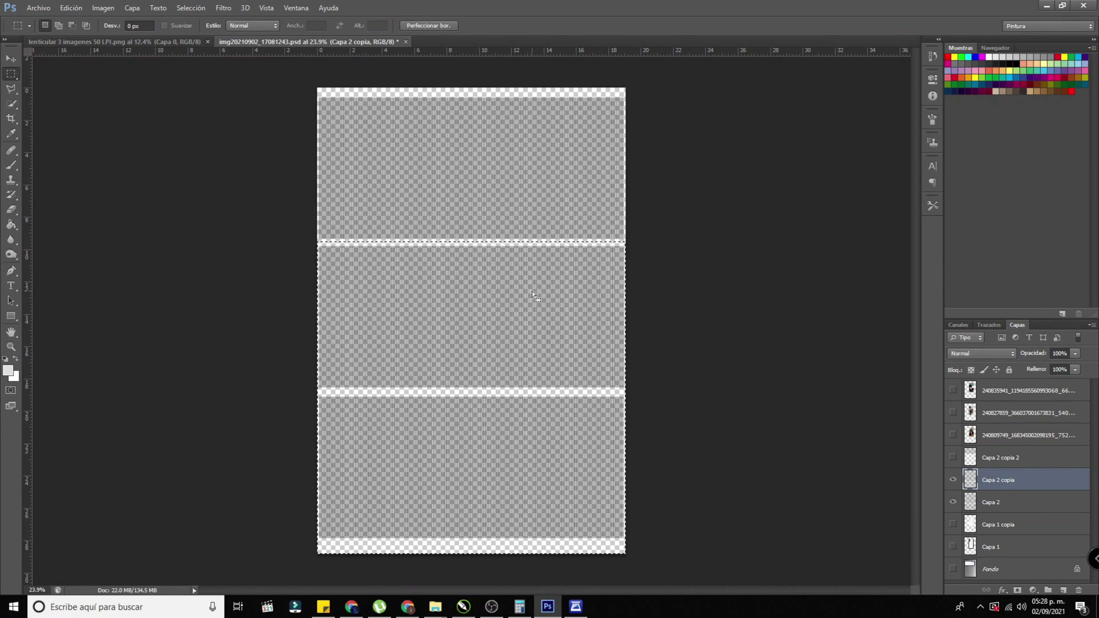
left_click_drag(318, 87, 631, 245)
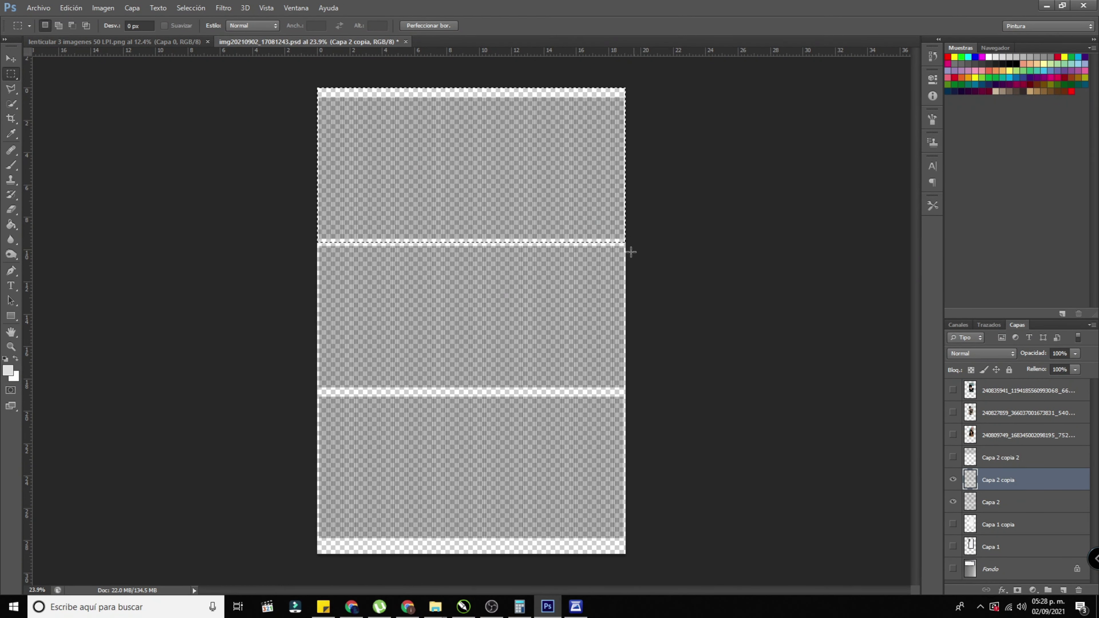
key("Delete")
left_click_drag(652, 391, 301, 563)
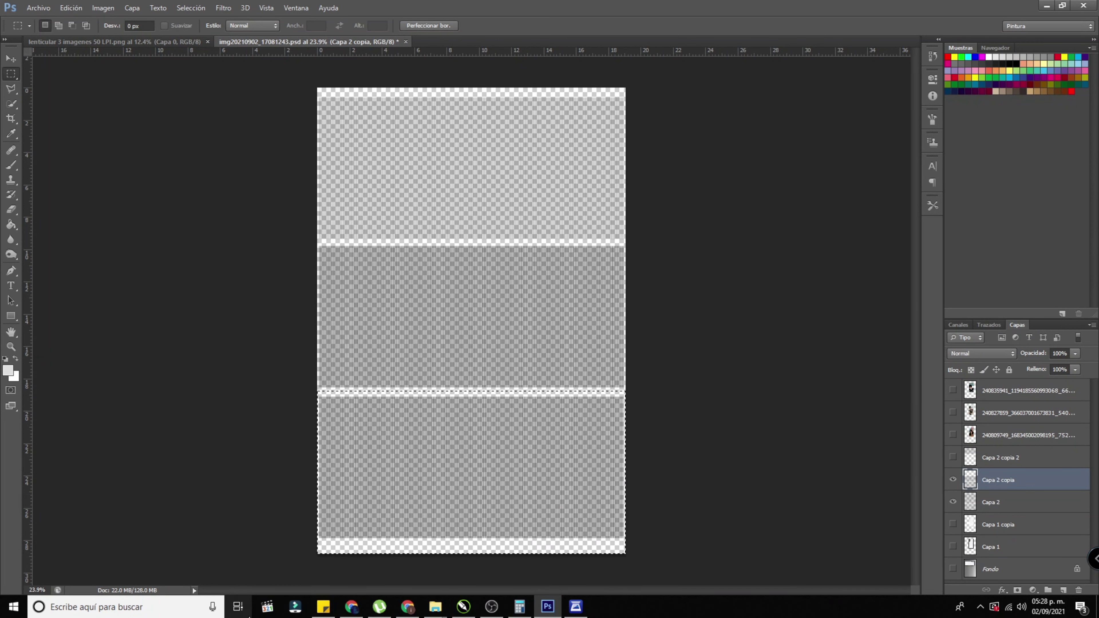
key("Delete")
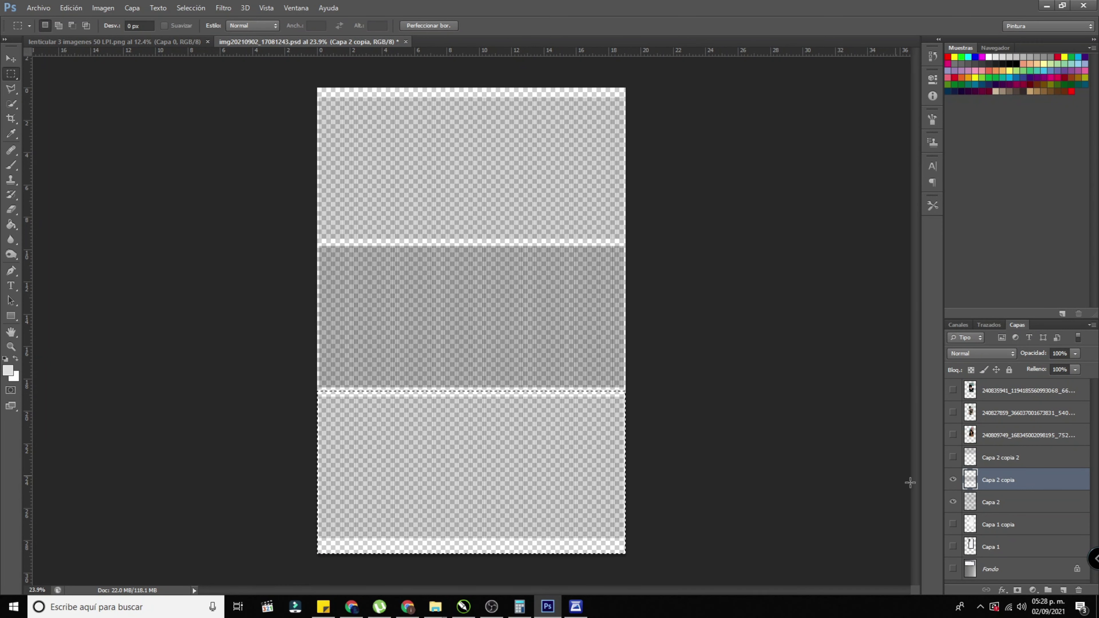
- Hide Capa 2 copia and erase the top and middle bands from Capa 2, keeping only the bottom band
left_click(975, 505)
left_click(953, 479)
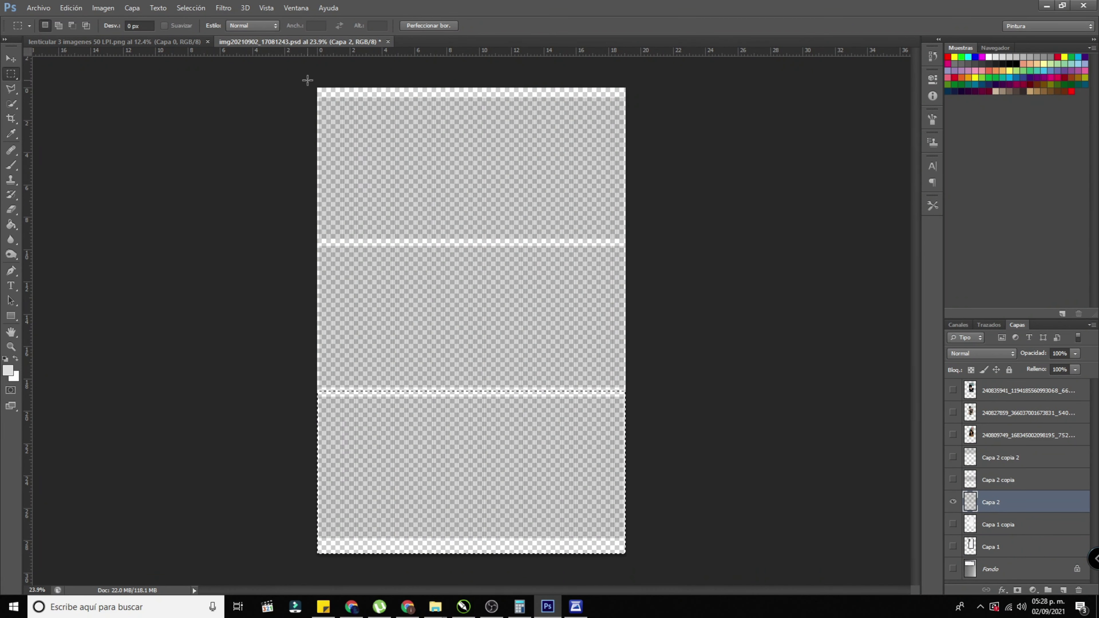
left_click_drag(308, 80, 695, 392)
key("Delete")
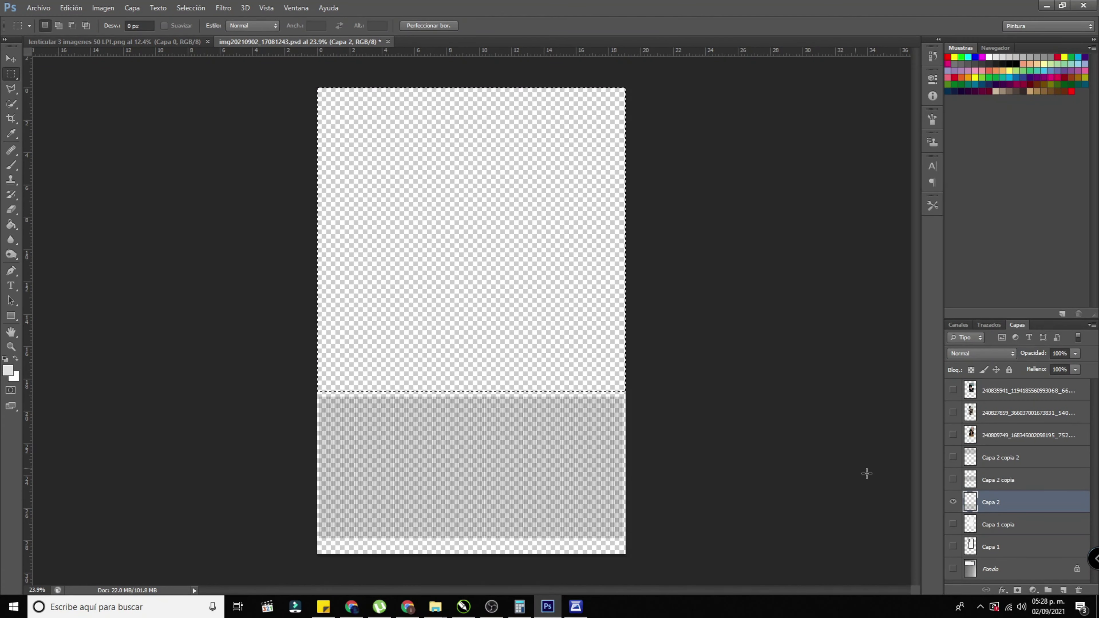
- Show Capa 2 copia and Capa 2 copia 2 again and check the separate bands by switching layer visibility
left_click(953, 481)
left_click(954, 458)
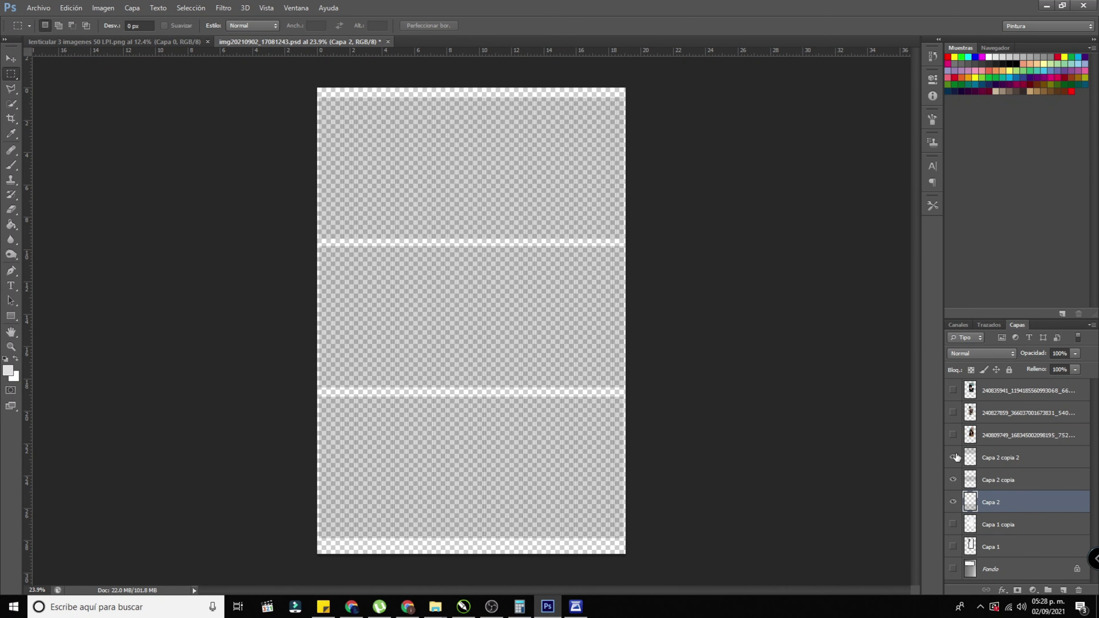
left_click(953, 501)
left_click(954, 480)
left_click(954, 480)
left_click(954, 502)
- Reorder the layers so Capa 2 copia 2 sits directly beneath the uppermost photo and Capa 2 copia beneath the second photo
left_click_drag(995, 458, 1002, 403)
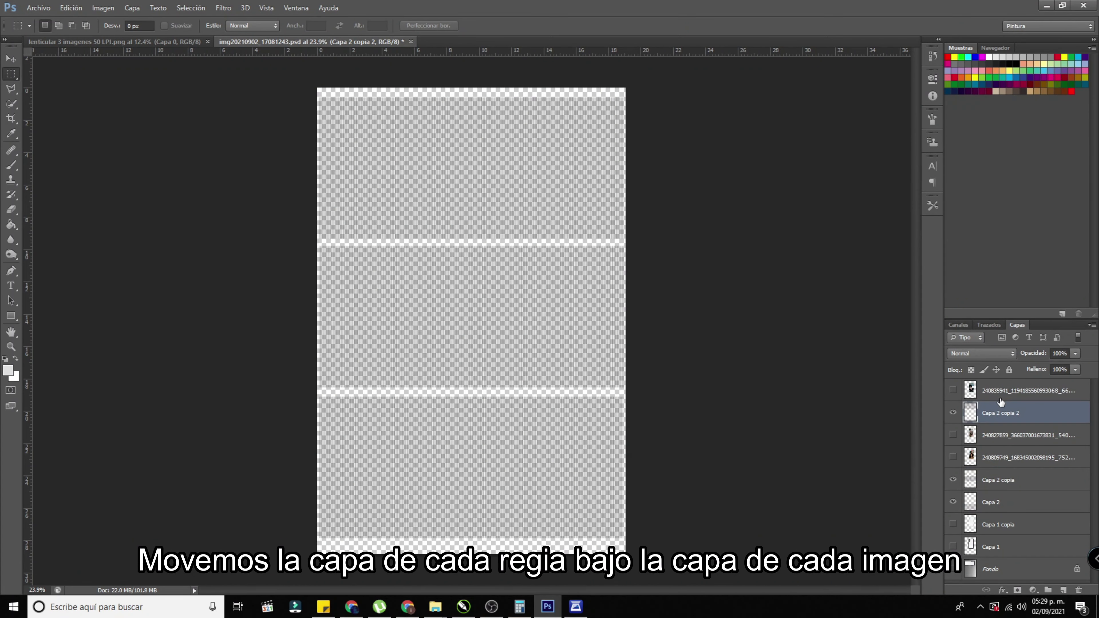
left_click_drag(997, 484, 999, 448)
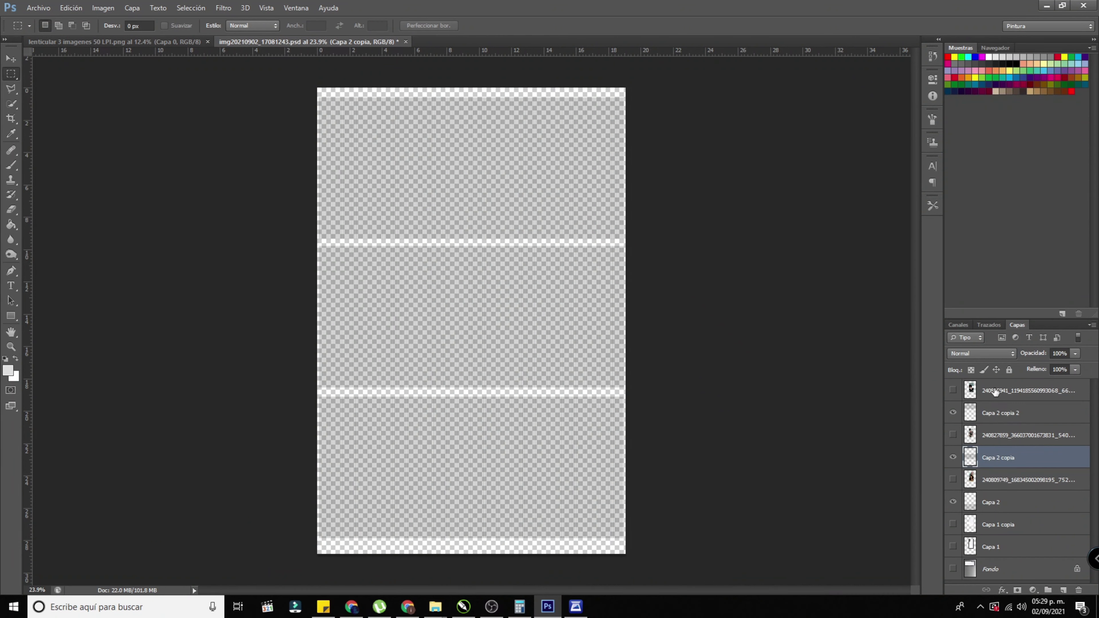
left_click(1050, 411)
- Show the three photo layers and hide the pattern layers Capa 2 copia and Capa 2
left_click(954, 391)
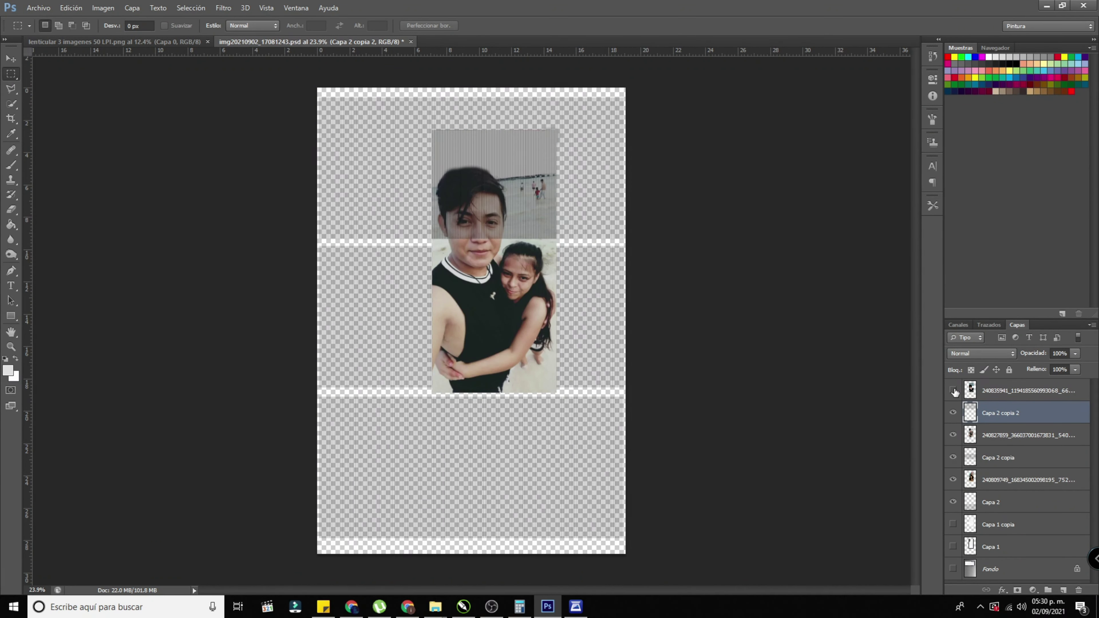
left_click(954, 391)
left_click(999, 458)
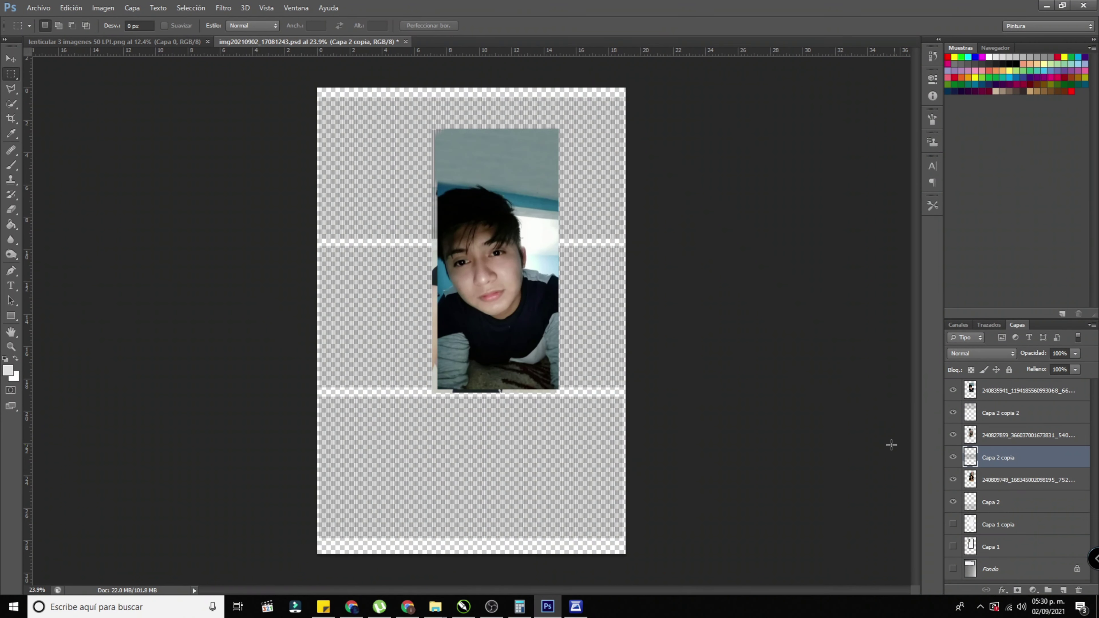
key("v")
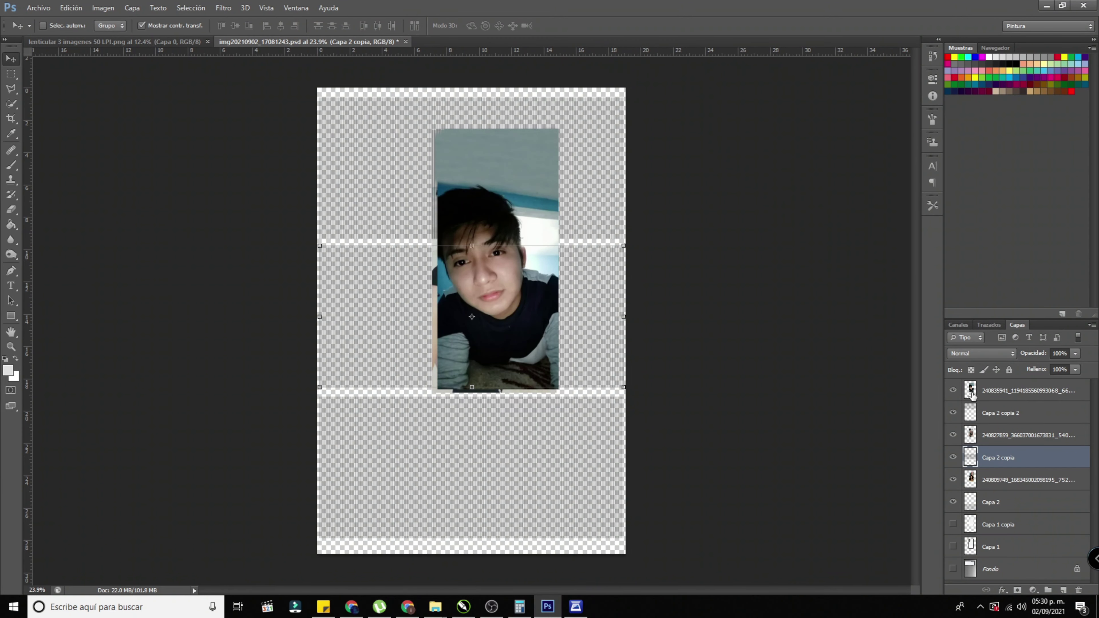
left_click(953, 458)
left_click(954, 502)
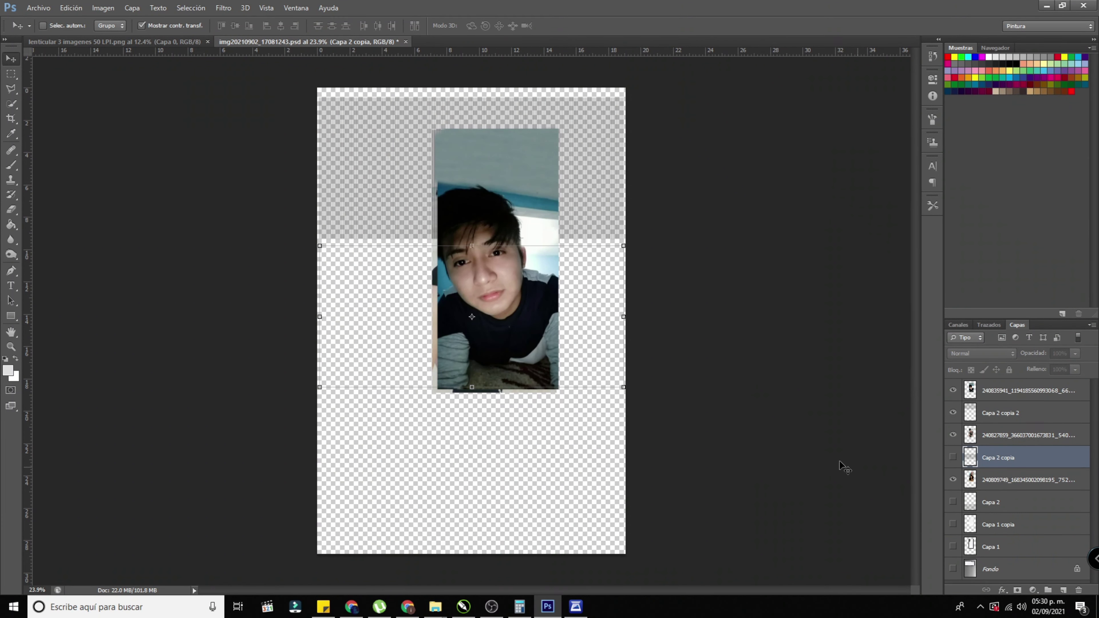
- Stretch Capa 2 copia 2 vertically to about 194% height so it spans slightly beyond the photo's upper and lower edges
left_click(1003, 415)
left_click_drag(477, 241, 484, 403)
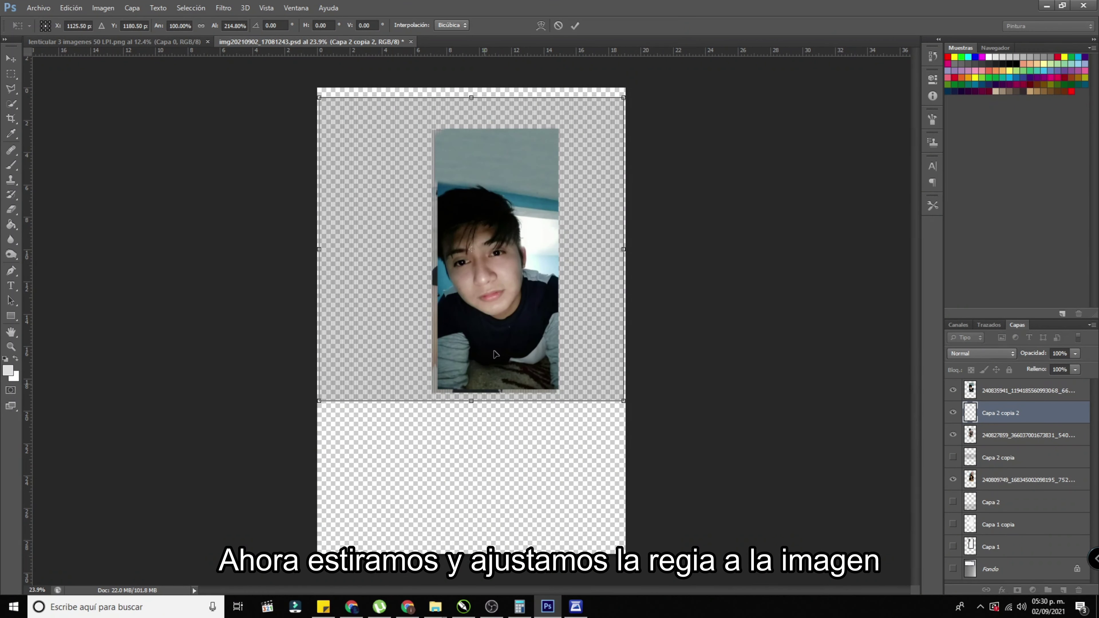
left_click_drag(471, 97, 473, 126)
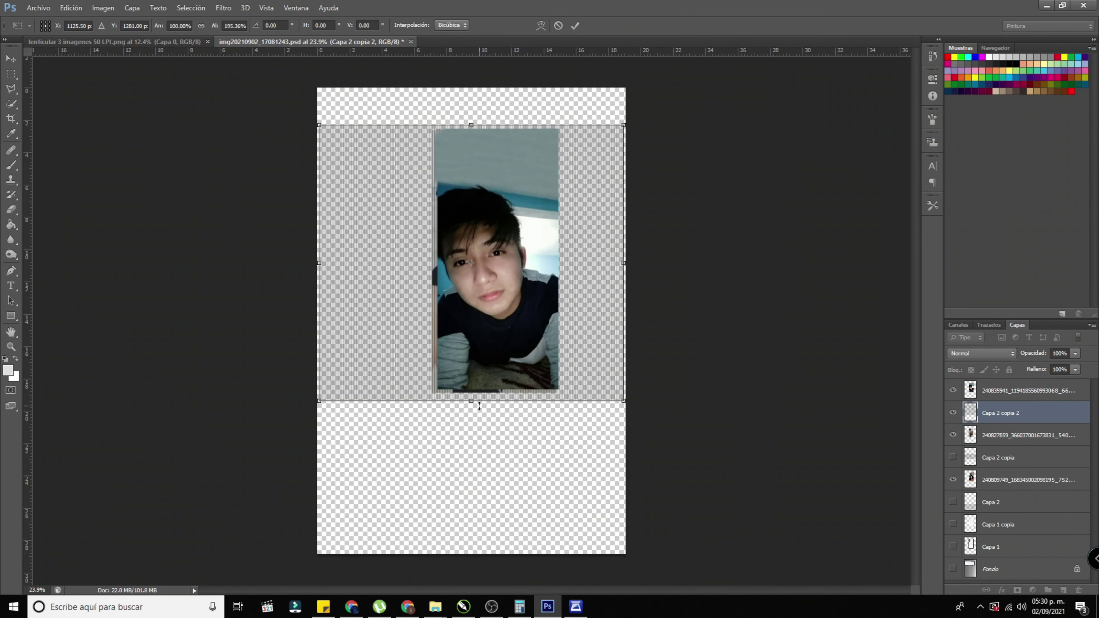
left_click_drag(471, 401, 470, 401)
left_click(576, 27)
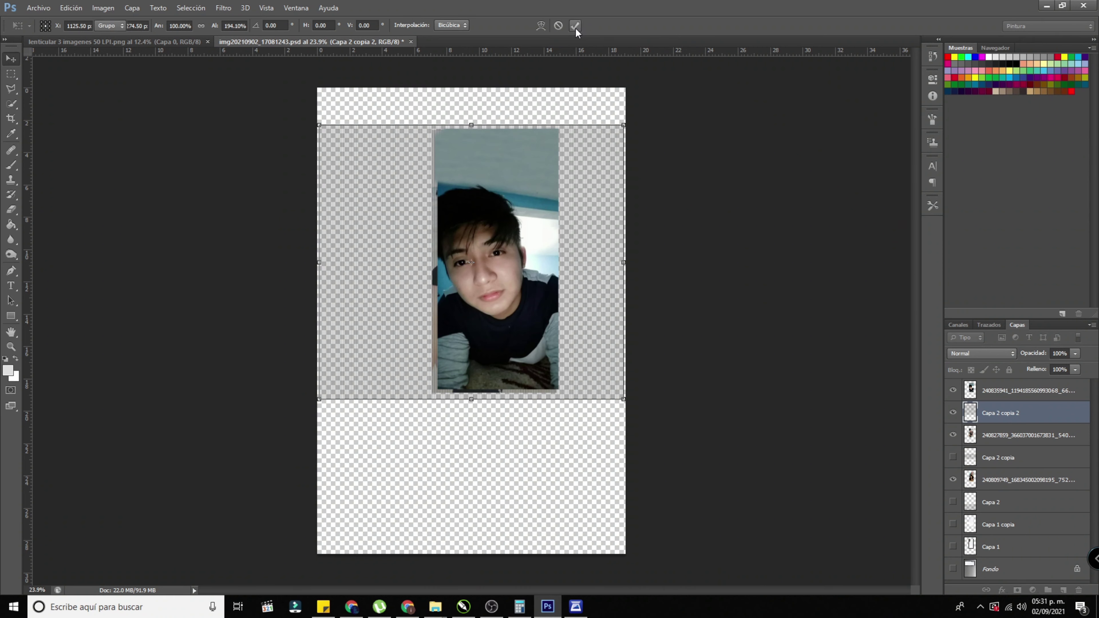
- Show Capa 2 copia and stretch it vertically to about 194% height to match the band of Capa 2 copia 2
left_click(997, 458)
left_click(954, 459)
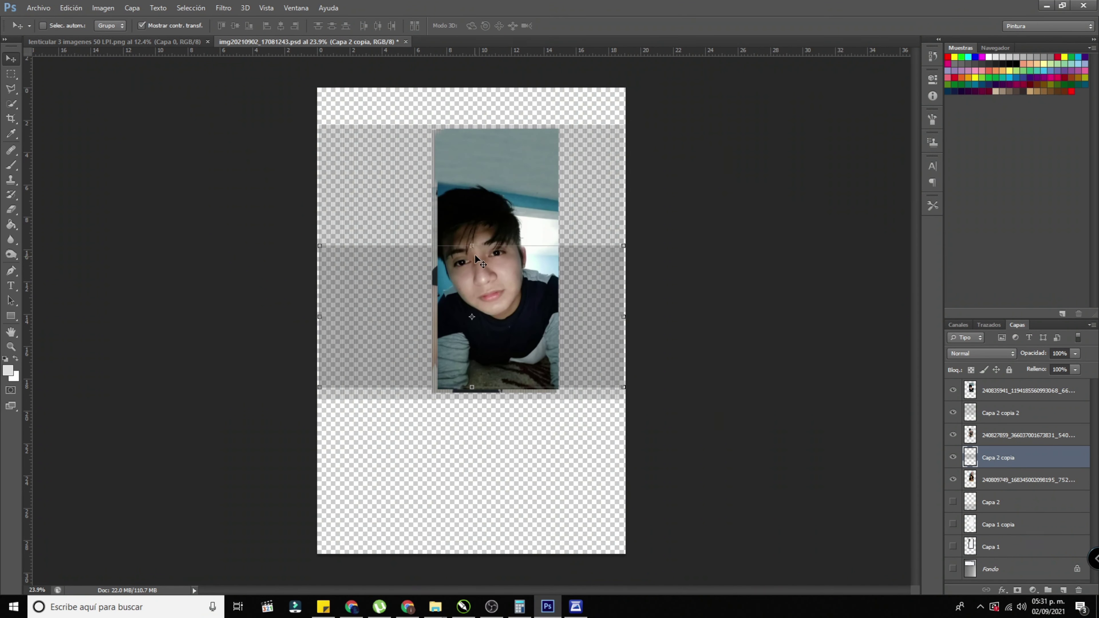
left_click_drag(471, 245, 461, 123)
left_click_drag(471, 387, 474, 401)
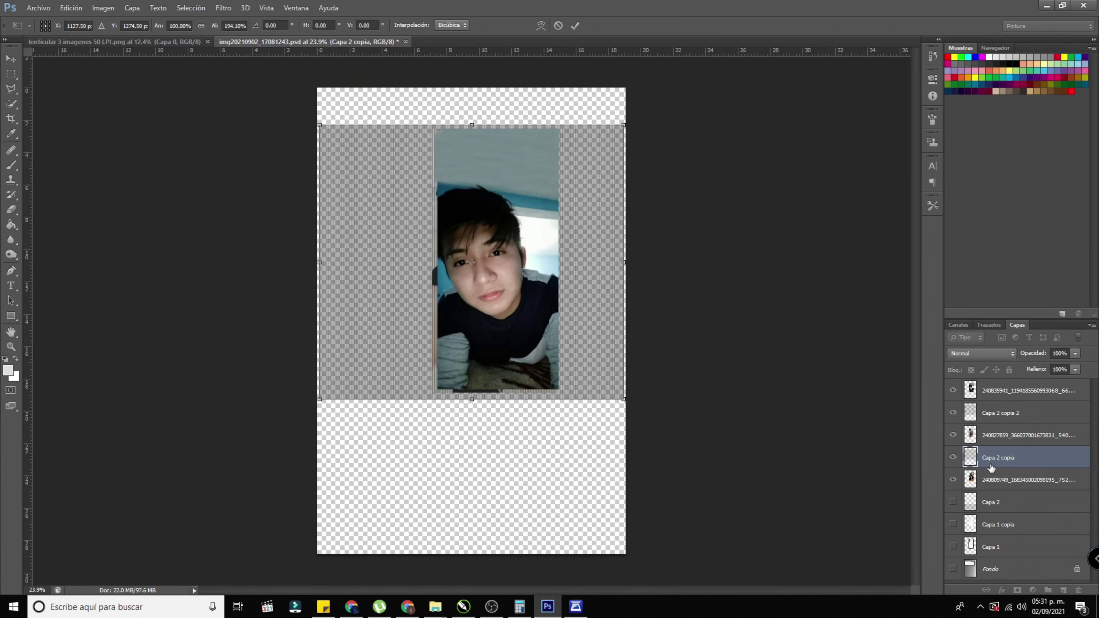
left_click(575, 25)
- Show Capa 2 and stretch and shift it to about 194% height so it covers the same area as the other pattern layers
left_click(1003, 503)
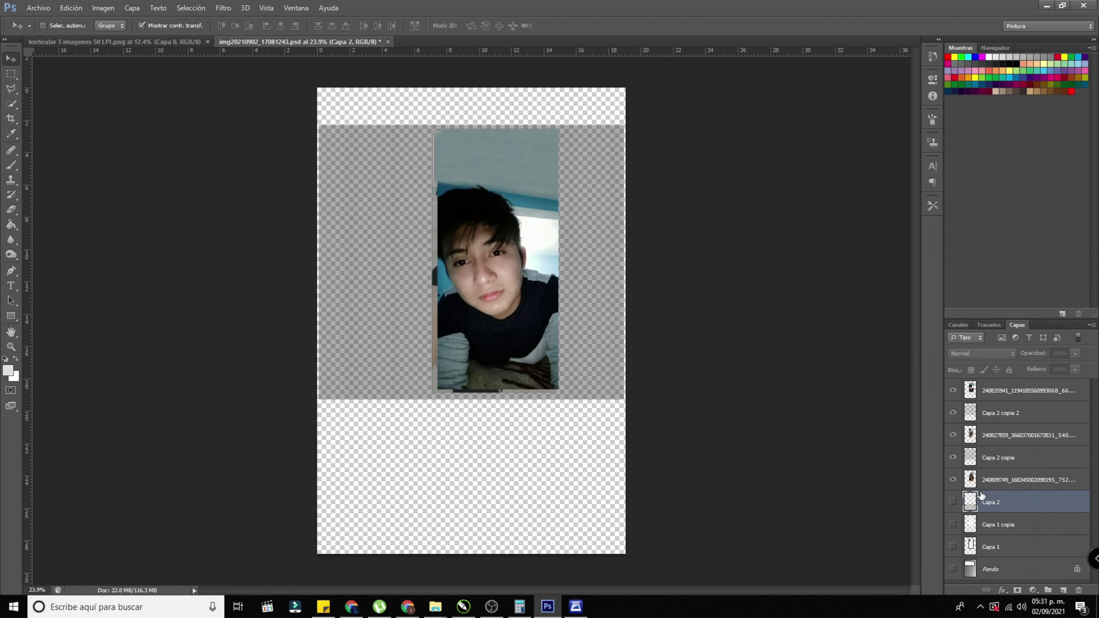
left_click(953, 502)
left_click(443, 457)
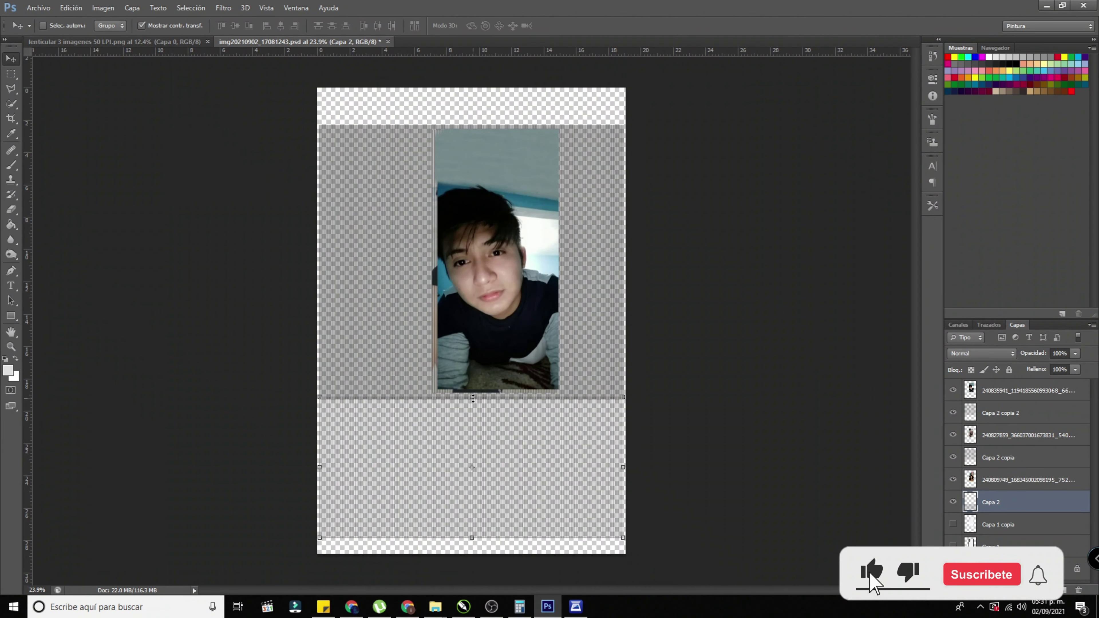
left_click_drag(472, 397, 471, 125)
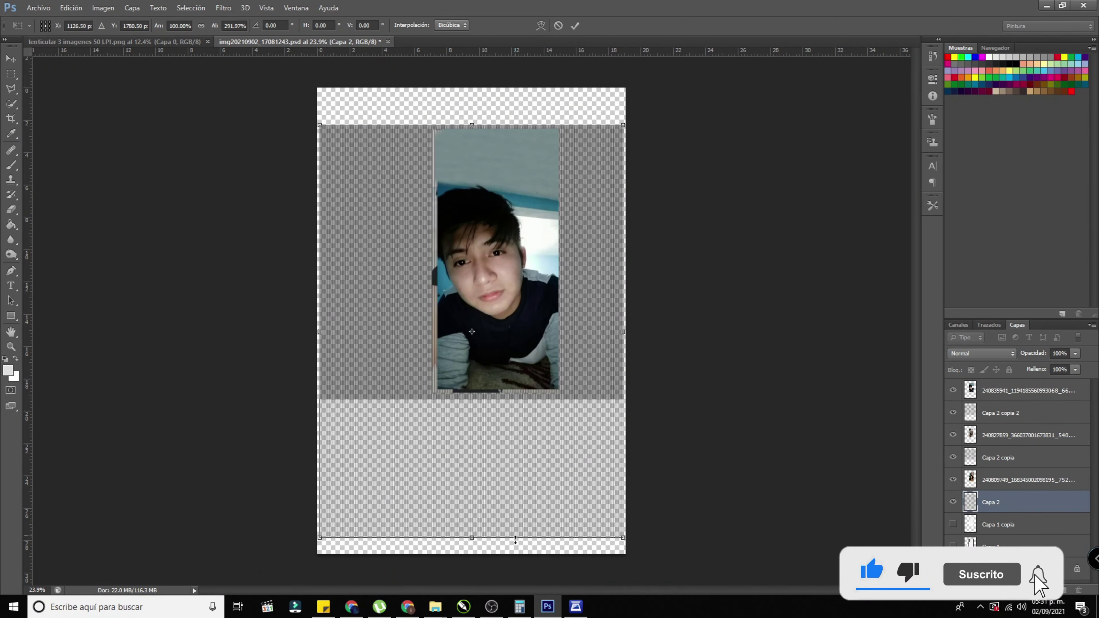
left_click_drag(469, 537, 485, 399)
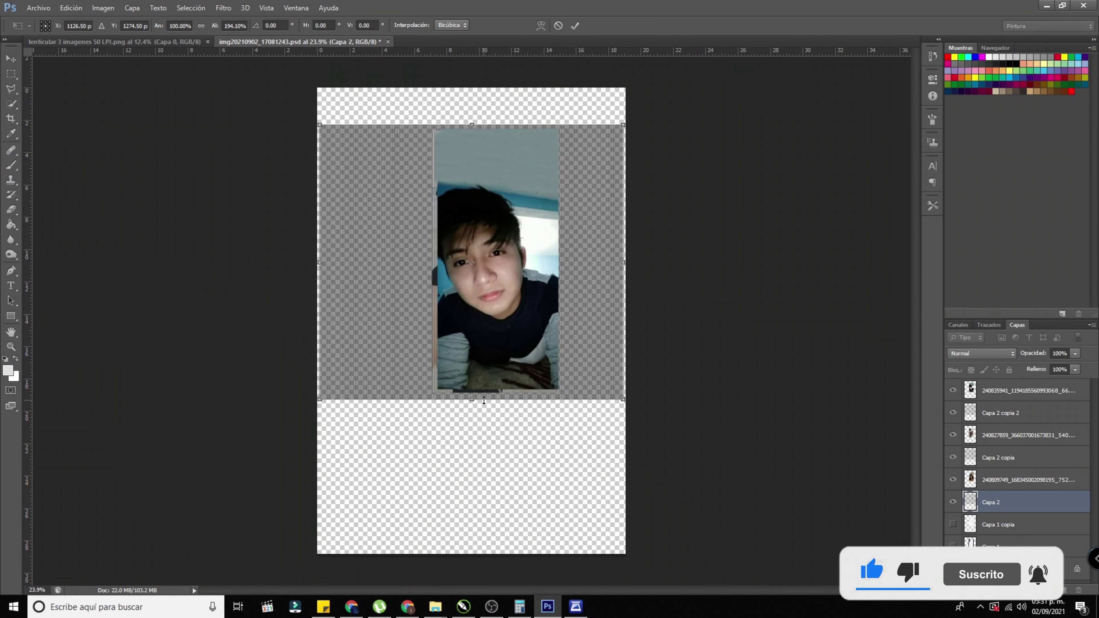
left_click(574, 27)
- Trim Capa 2 flush with the photo edges on all four sides and clear the selection
scroll(532, 343, "up", 15)
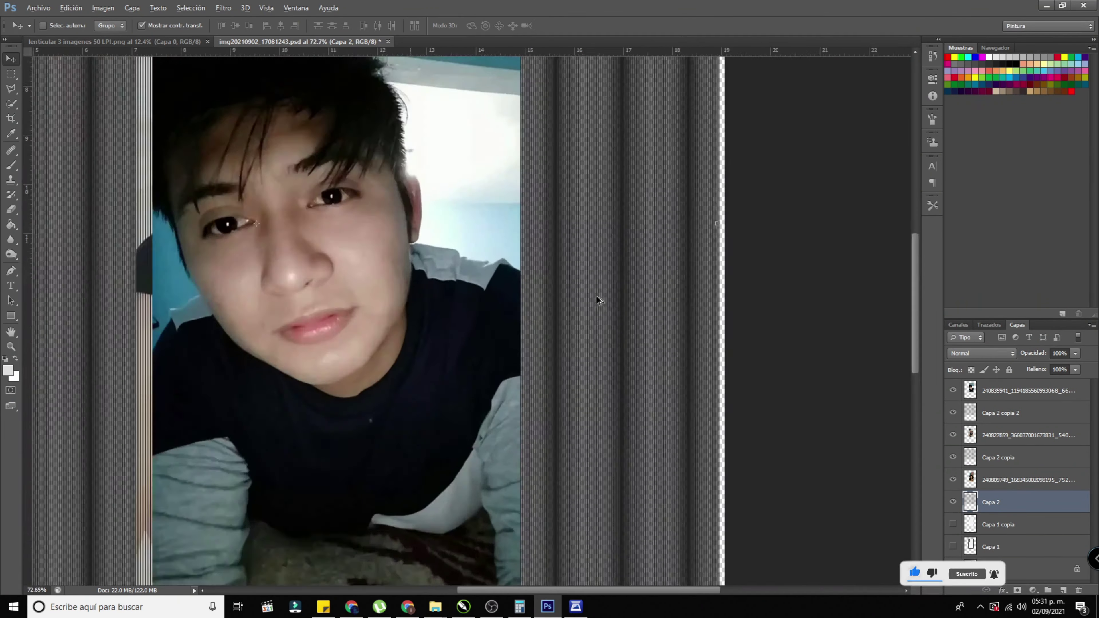
scroll(532, 342, "down", 15)
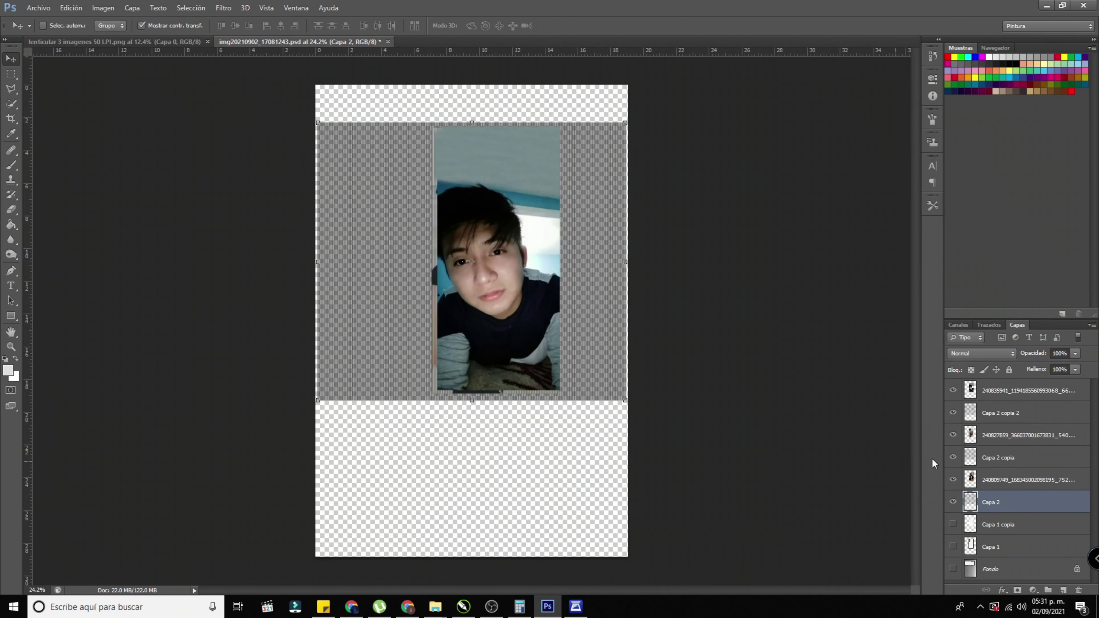
left_click(1056, 394)
left_click(992, 500)
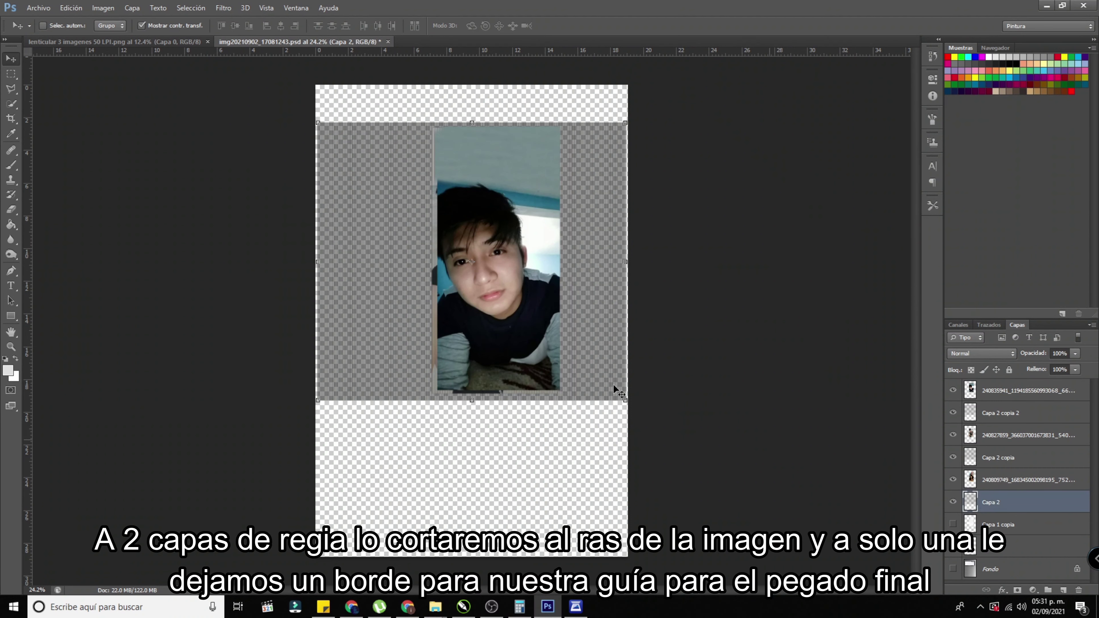
left_click(11, 73)
left_click_drag(654, 94, 561, 464)
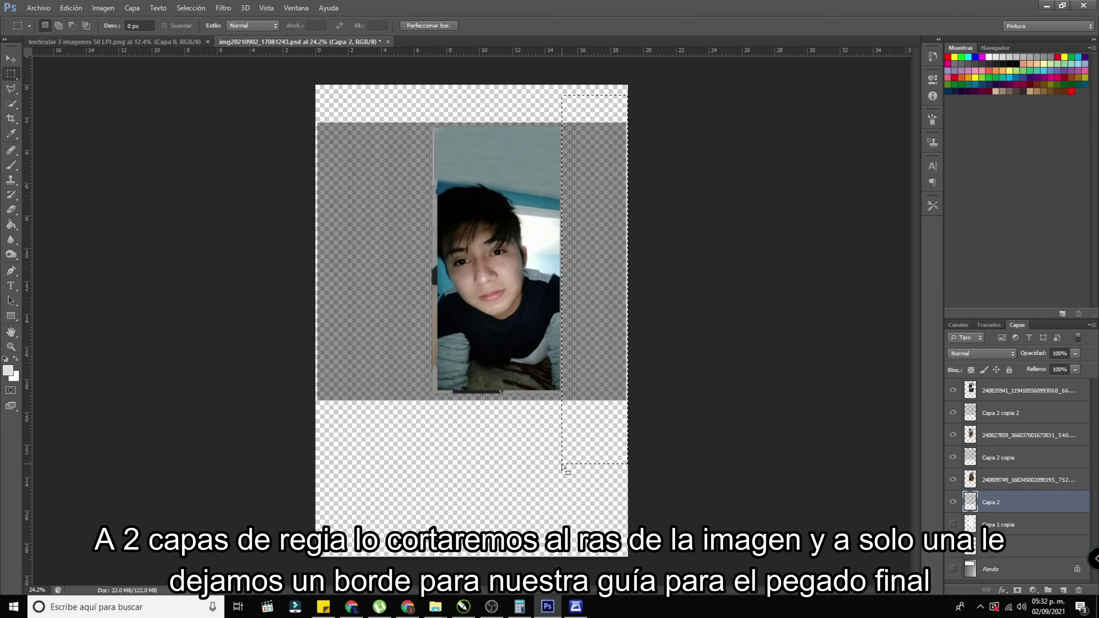
left_click_drag(316, 93, 432, 471)
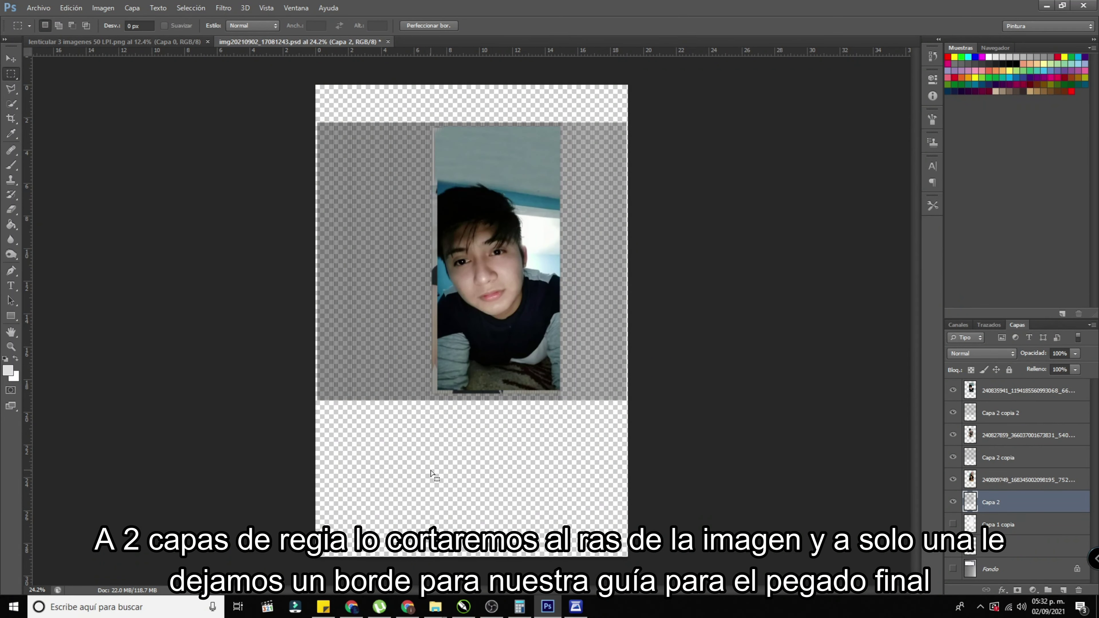
left_click_drag(629, 89, 333, 126)
left_click_drag(628, 452, 262, 395)
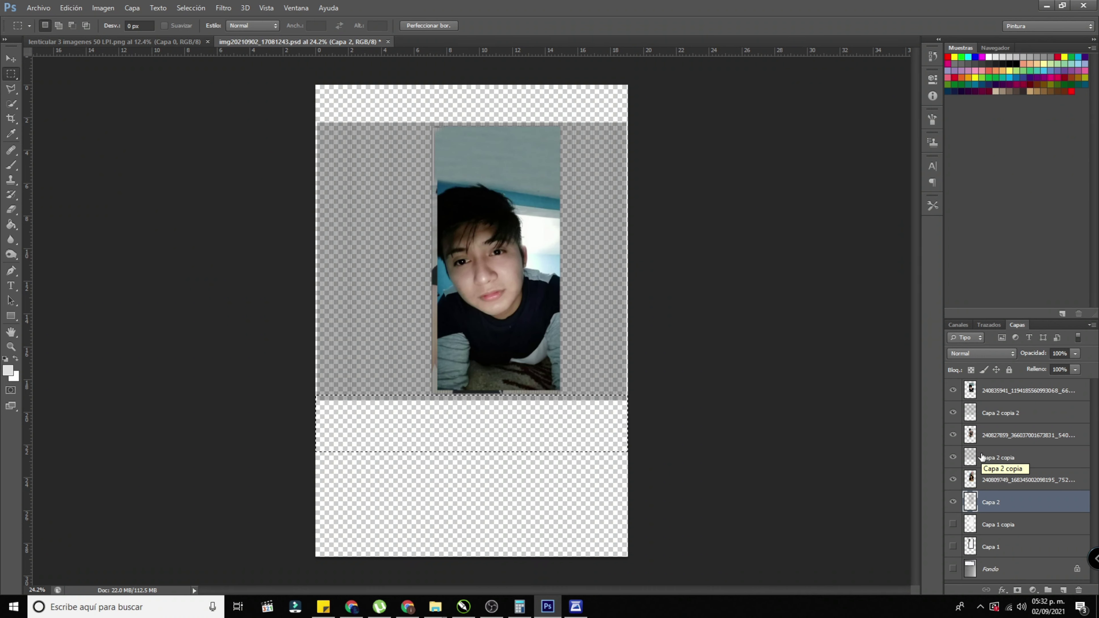
key("d")
key("ctrl+d")
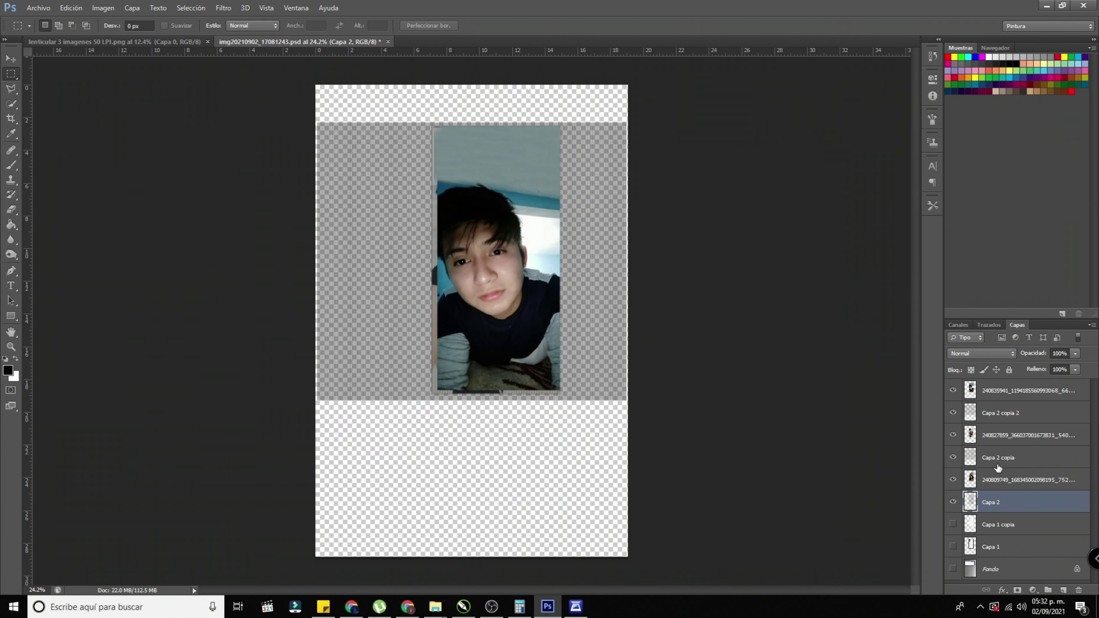
- Trim Capa 2 copia flush with the photo edges on all four sides
left_click(987, 461)
left_click_drag(316, 97, 431, 481)
key("Delete")
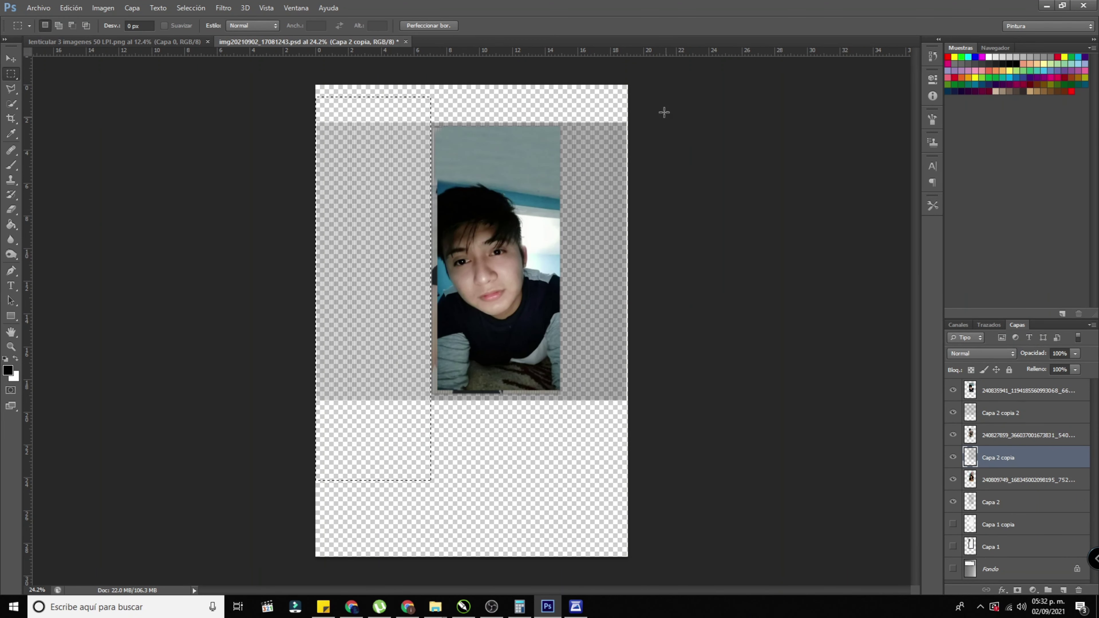
left_click_drag(627, 96, 561, 483)
key("Delete")
left_click_drag(641, 475, 265, 393)
left_click_drag(294, 95, 661, 125)
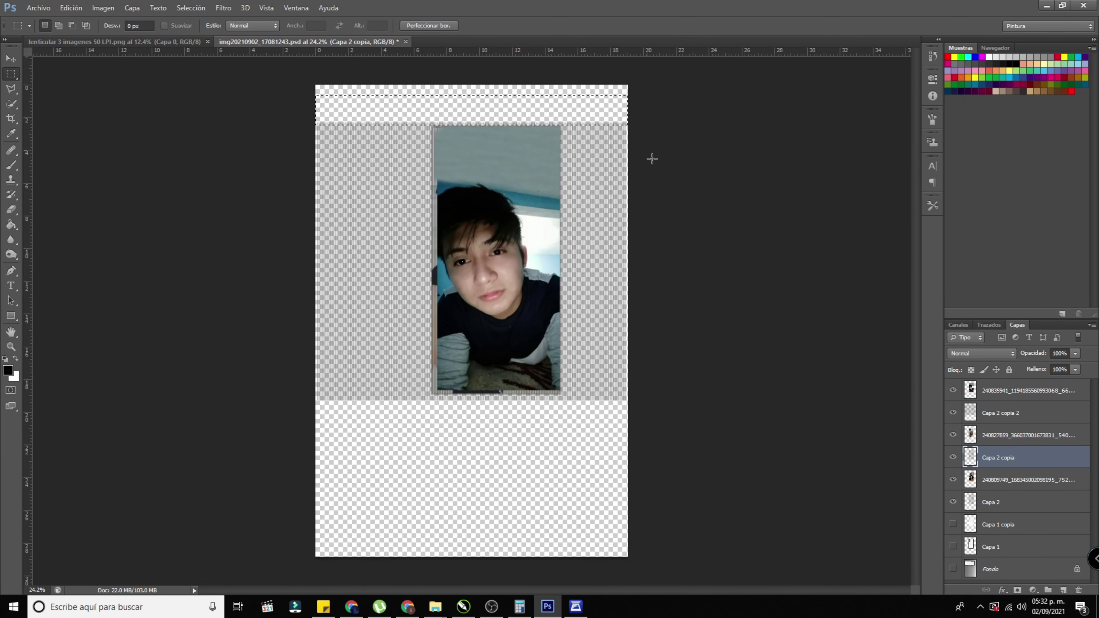
- Trim both sides of Capa 2 copia 2, leaving a narrow pattern margin around the photo, and clear the selection
left_click(1003, 413)
left_click_drag(658, 91, 568, 474)
key("Delete")
left_click_drag(299, 103, 424, 476)
key("Delete")
key("ctrl+d")
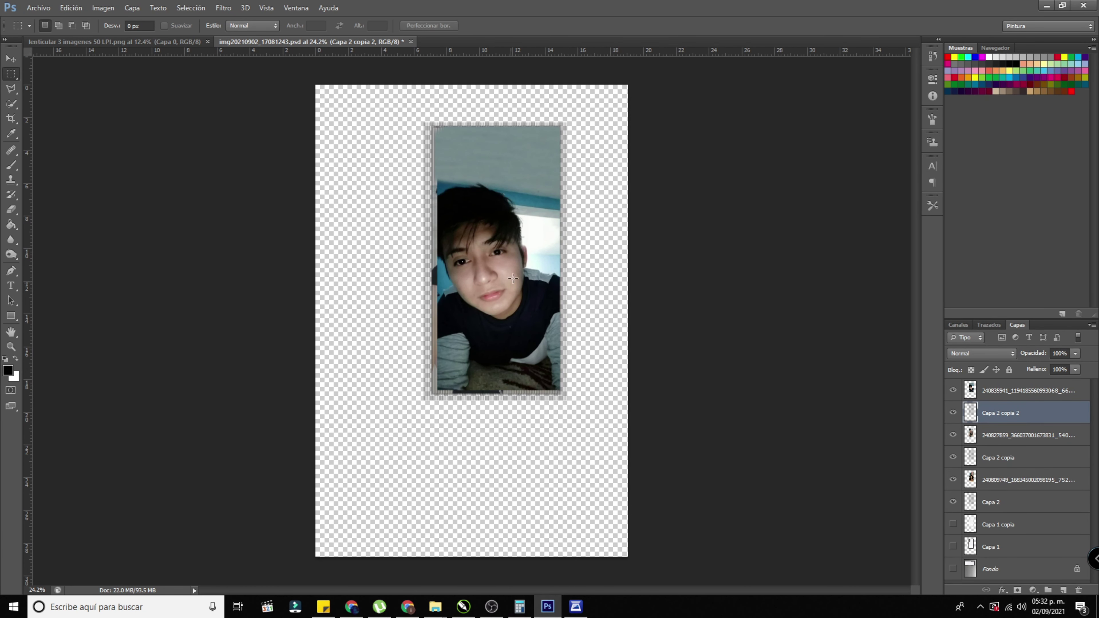
- Clip each of the three photo layers to the pattern layer directly beneath it with a clipping mask
left_click(1068, 397)
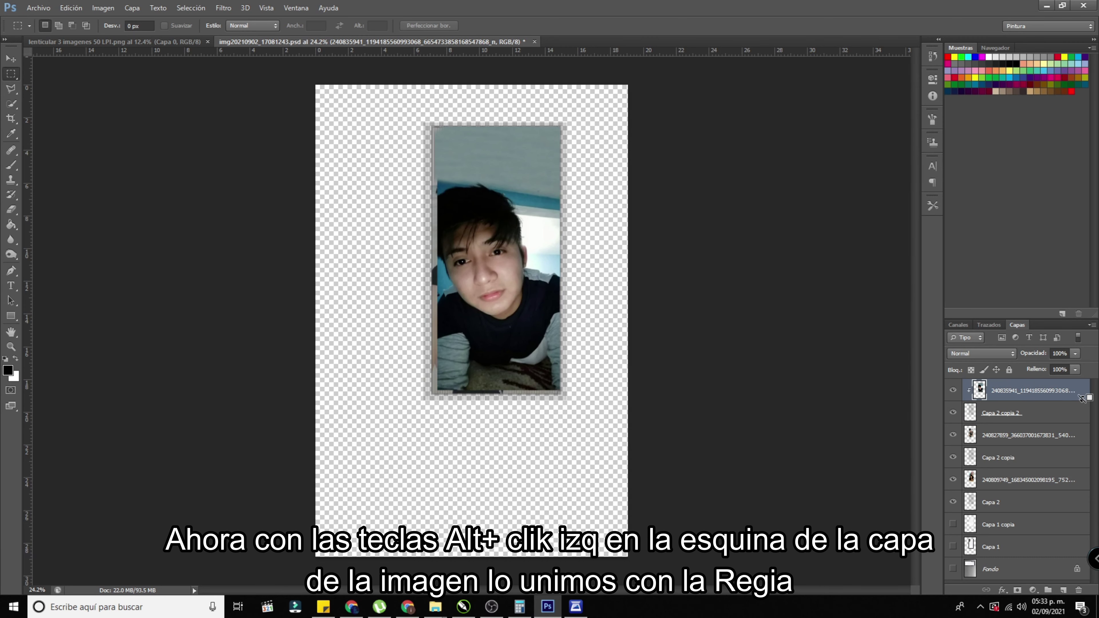
left_click(1074, 443)
left_click(1084, 442, "alt")
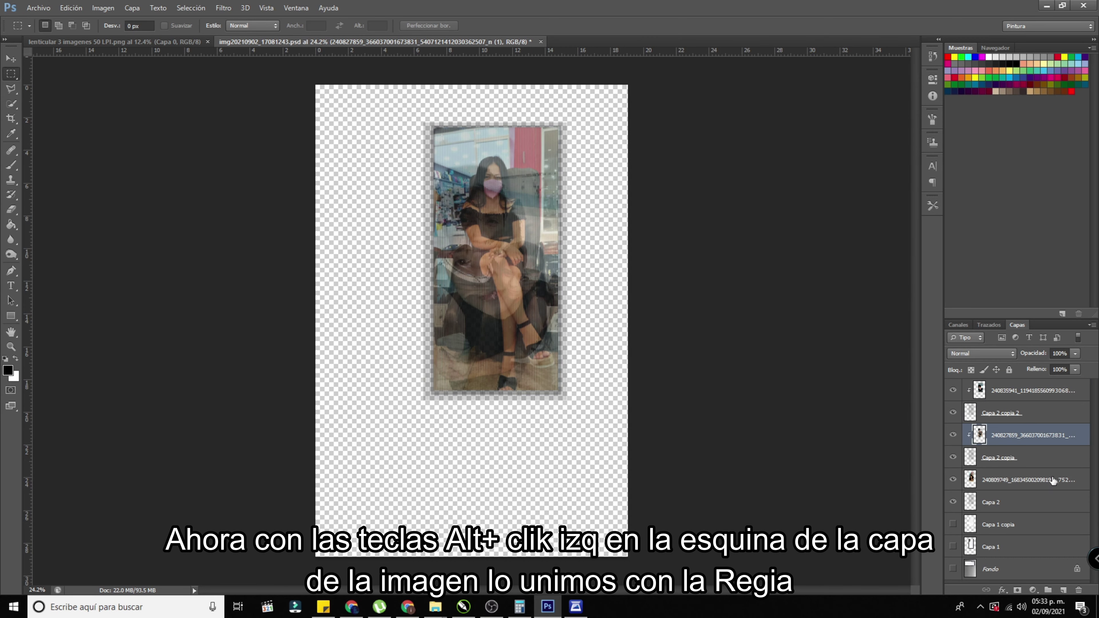
left_click(1066, 482)
left_click(1081, 485, "alt")
- Merge the lowest photo layer with its pattern layer Capa 2 into a single layer
scroll(465, 296, "up", 8)
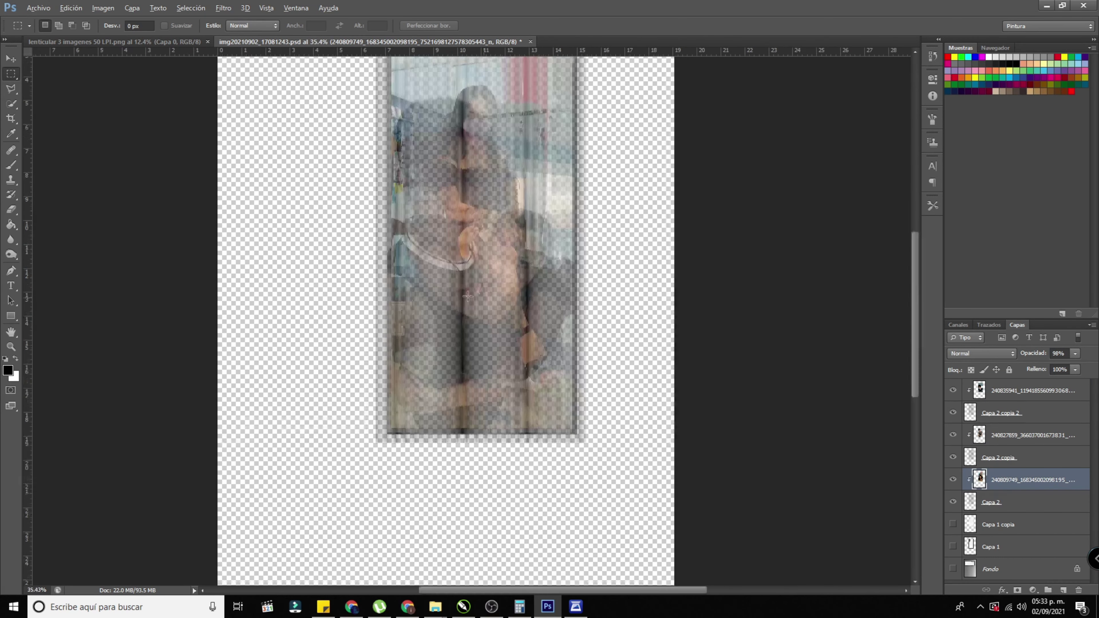
scroll(466, 296, "down", 6)
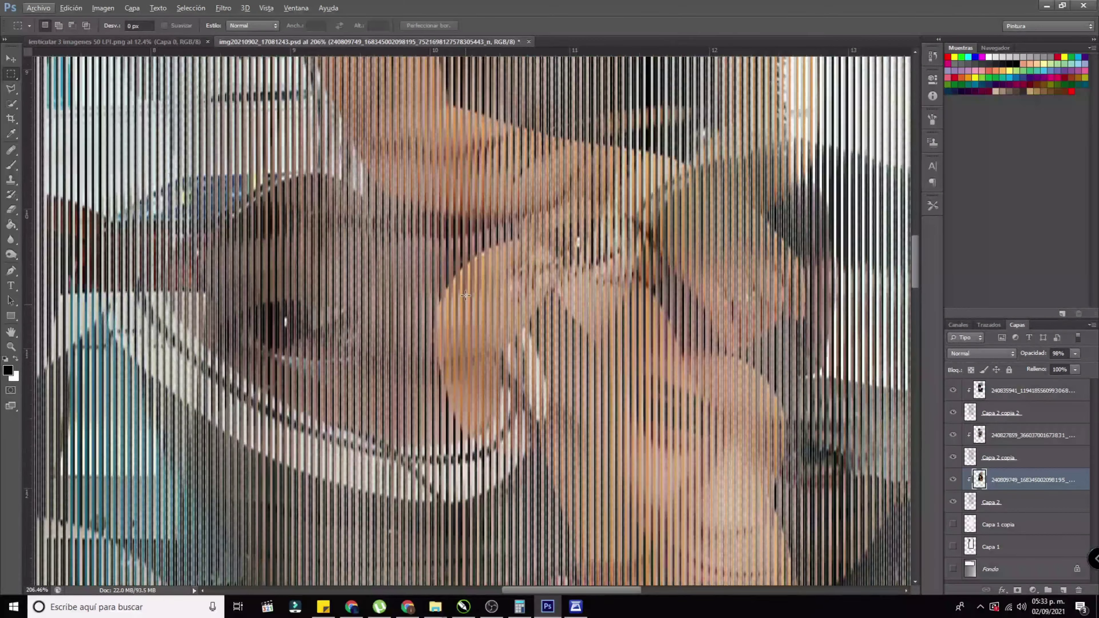
scroll(465, 296, "down", 4)
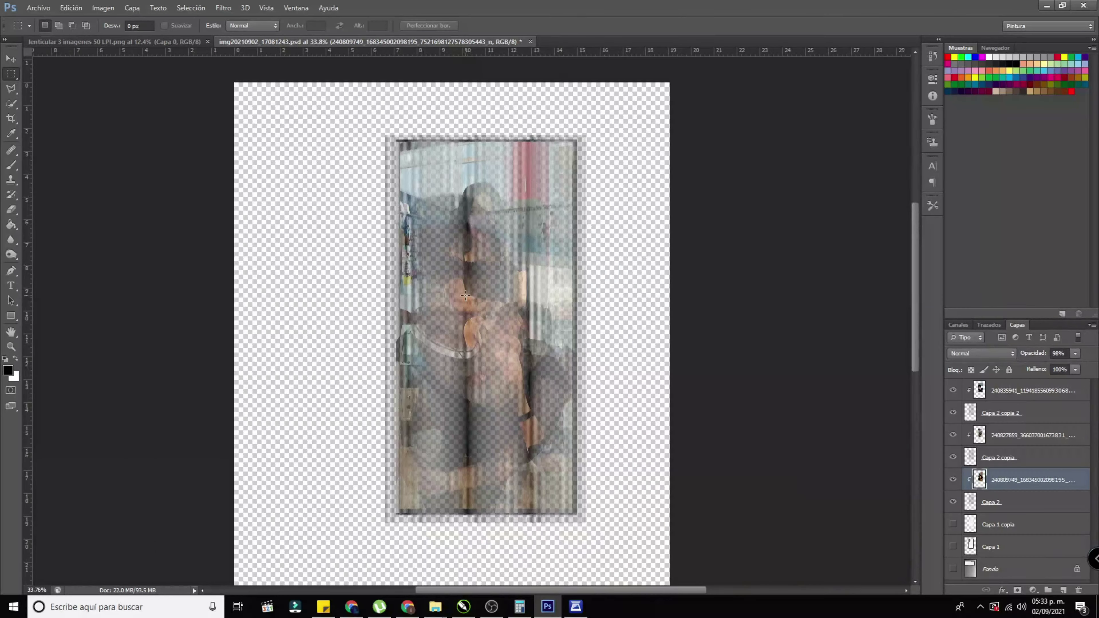
key("ctrl+0")
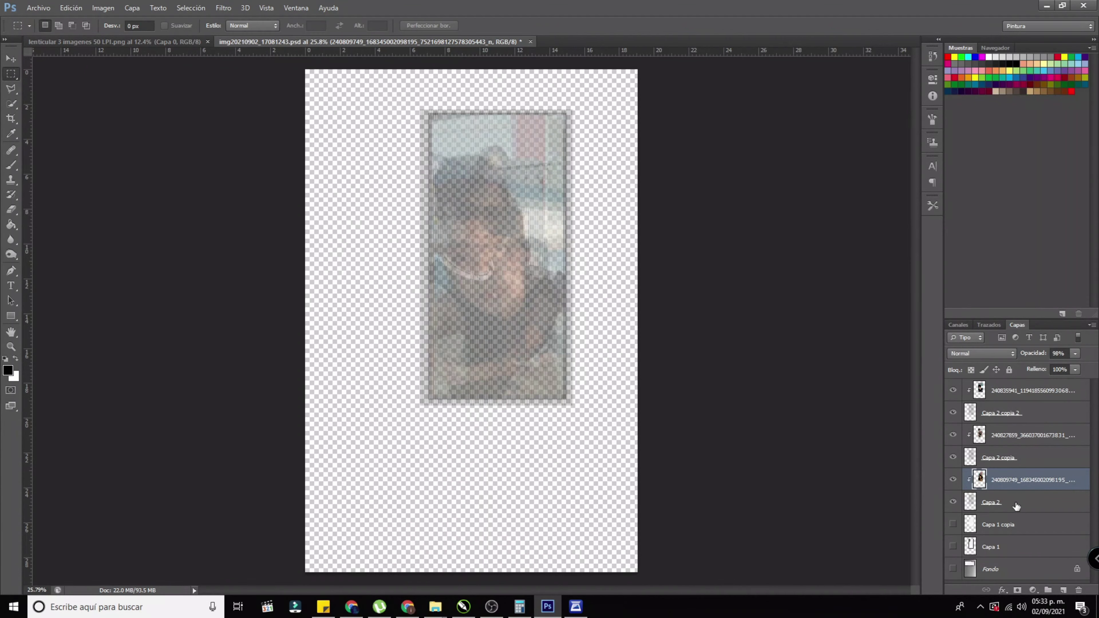
left_click(1017, 507, "shift")
right_click(1017, 503)
left_click(978, 311)
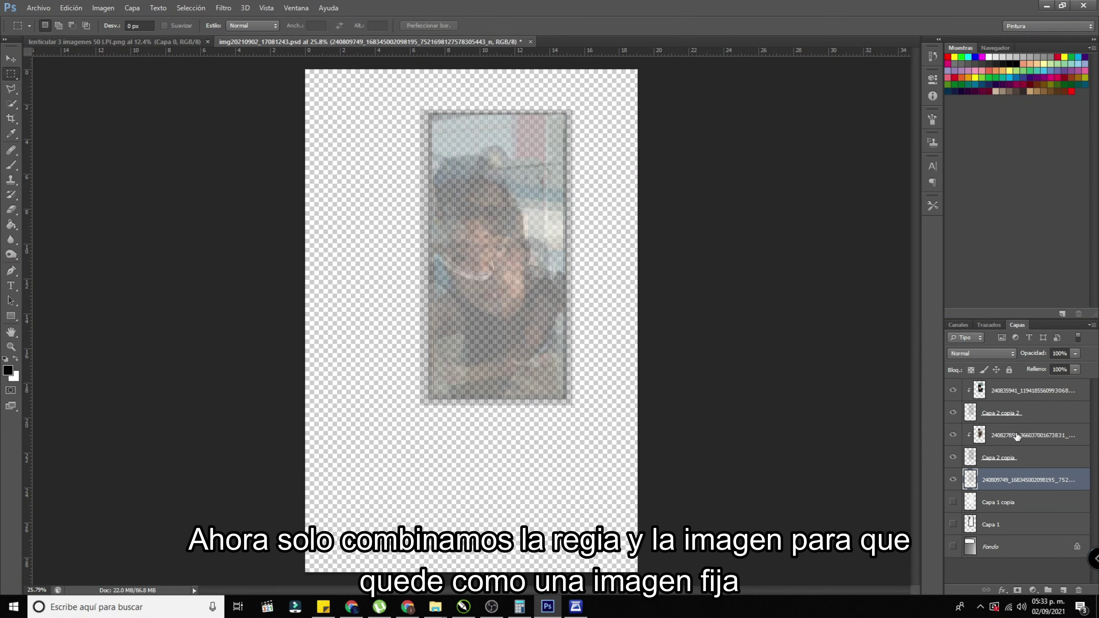
- Merge the middle photo with Capa 2 copia, and the uppermost photo with Capa 2 copia 2
left_click(1016, 436)
left_click(1021, 458, "shift")
right_click(1030, 436)
left_click(961, 265)
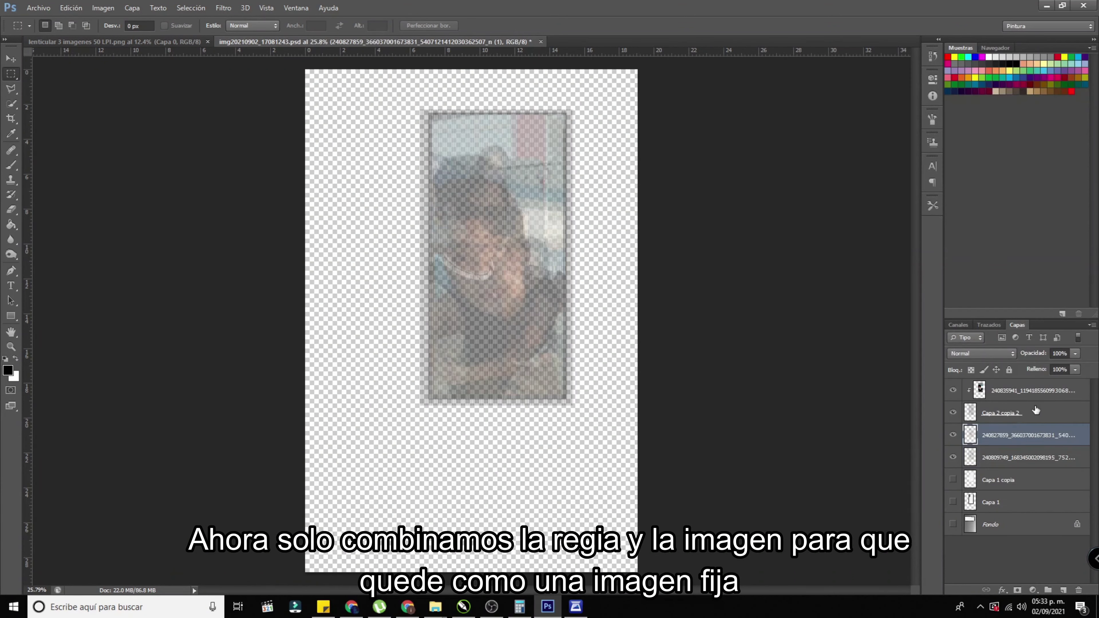
left_click(1032, 391)
left_click(1033, 413, "shift")
right_click(1034, 394)
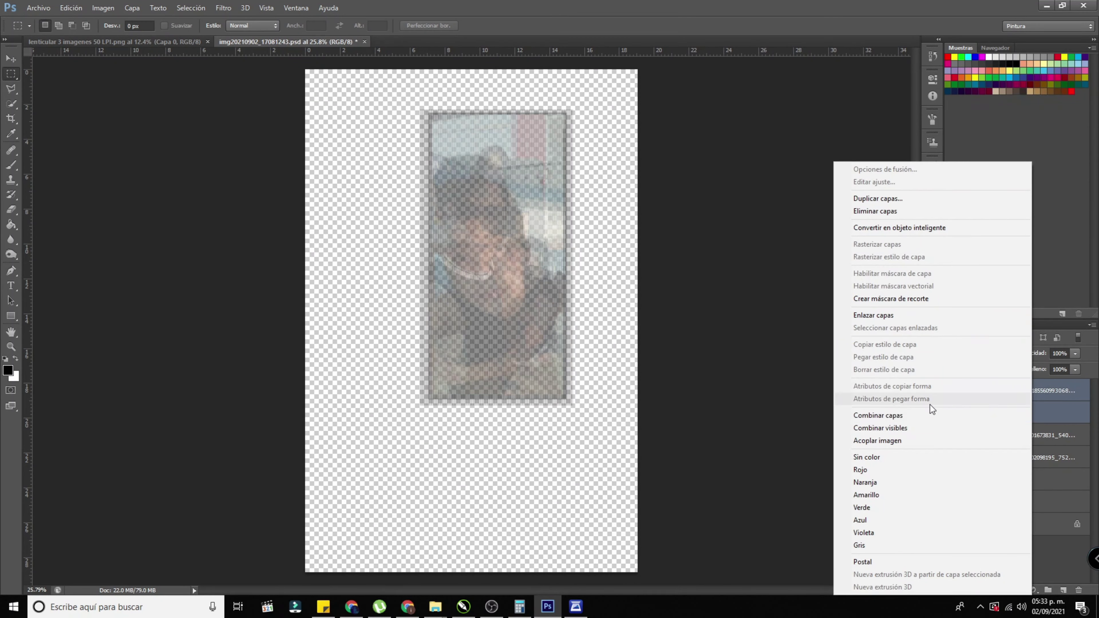
left_click(919, 417)
- Resample the image to a resolution of 720 pixels per inch, keeping the document size
scroll(527, 294, "up", 5)
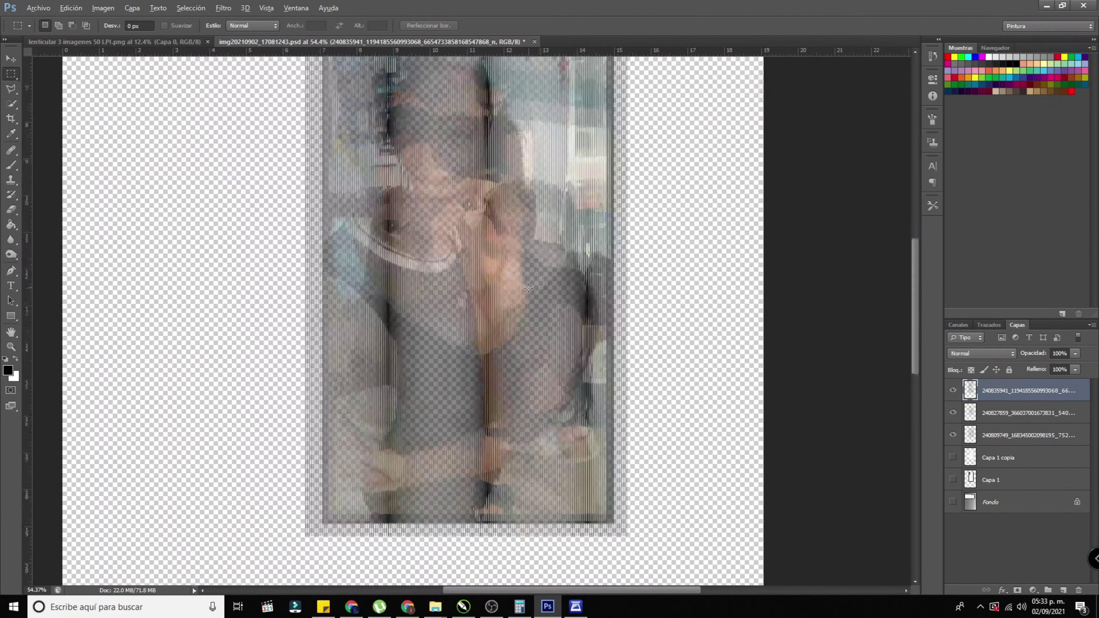
scroll(492, 320, "up", 12)
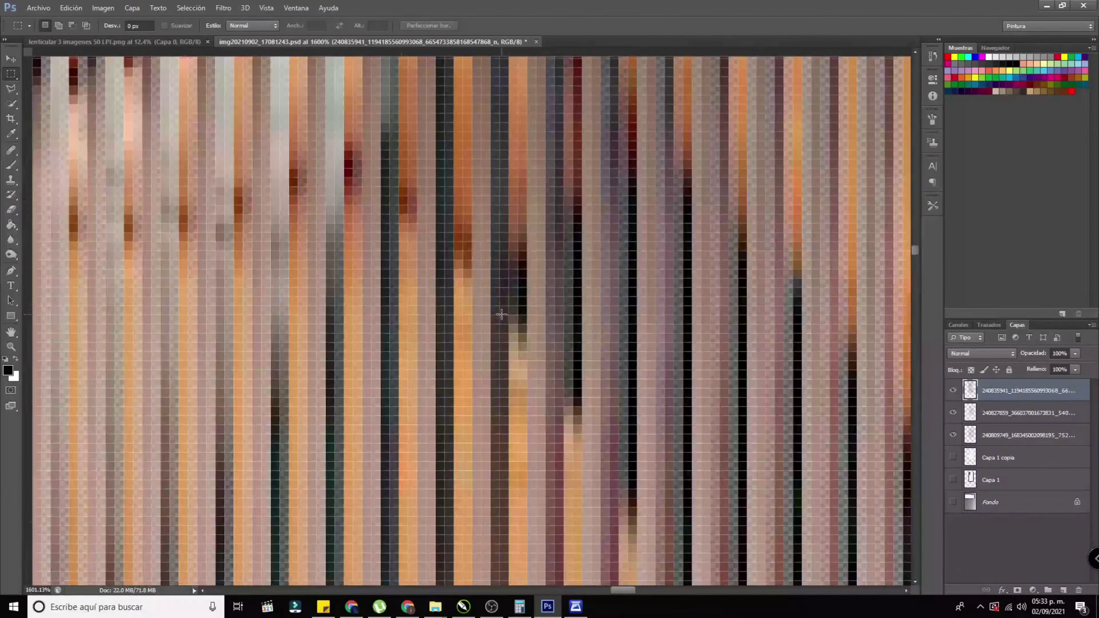
scroll(533, 360, "down", 12)
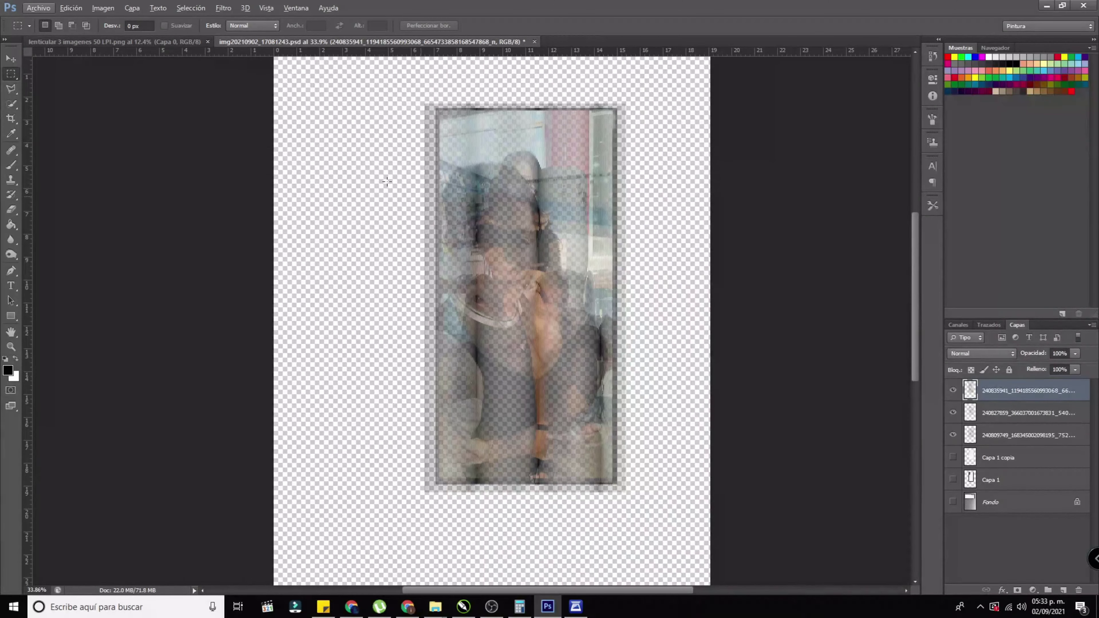
left_click(114, 13)
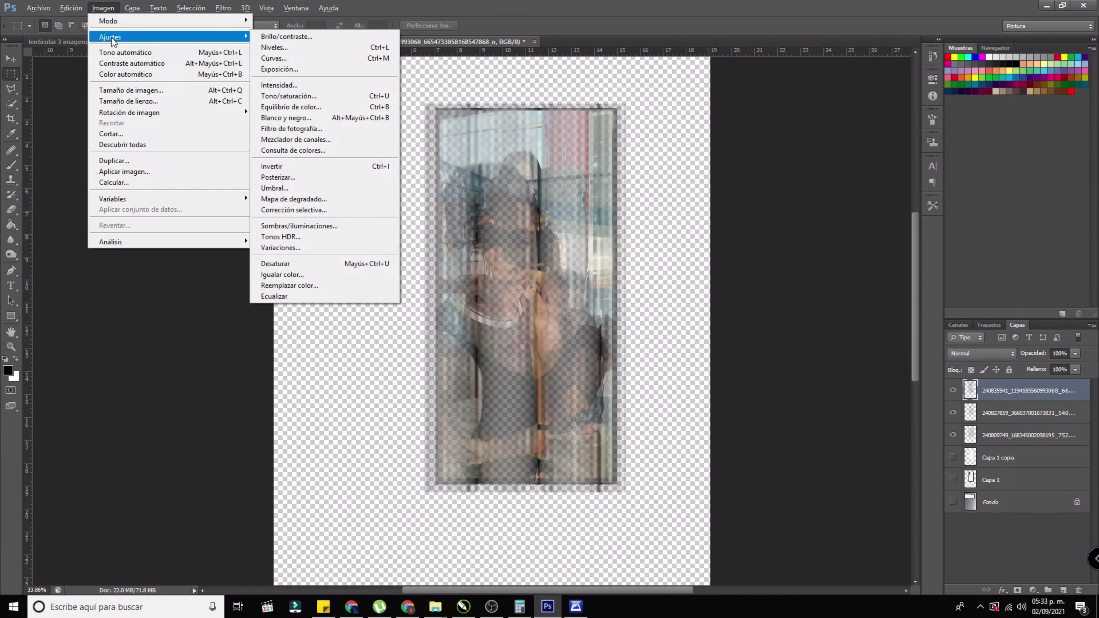
left_click(133, 89)
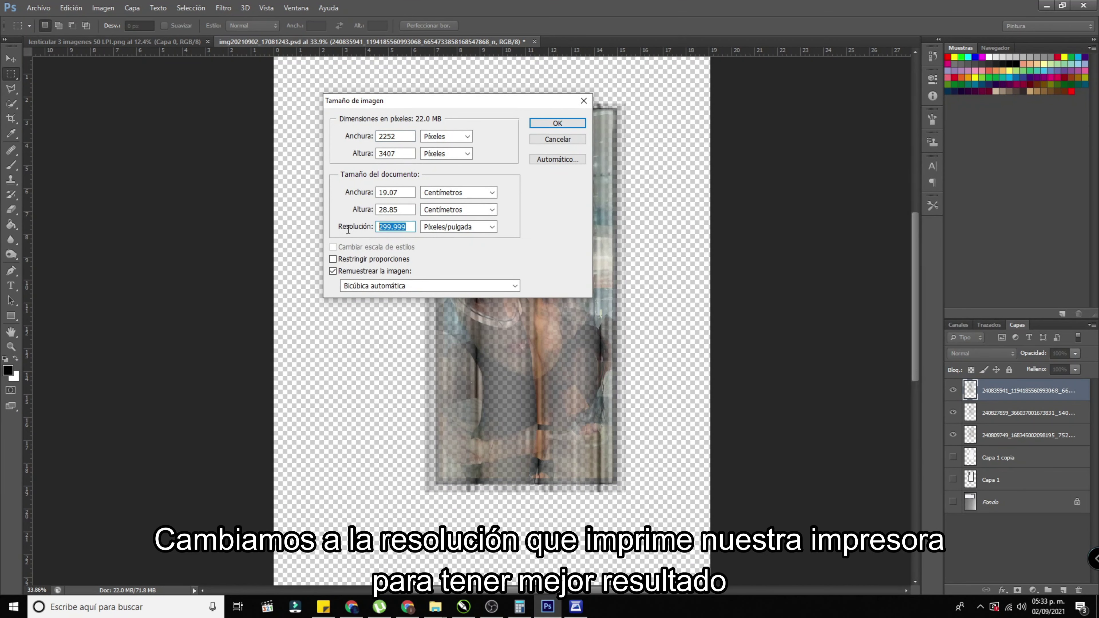
type("720")
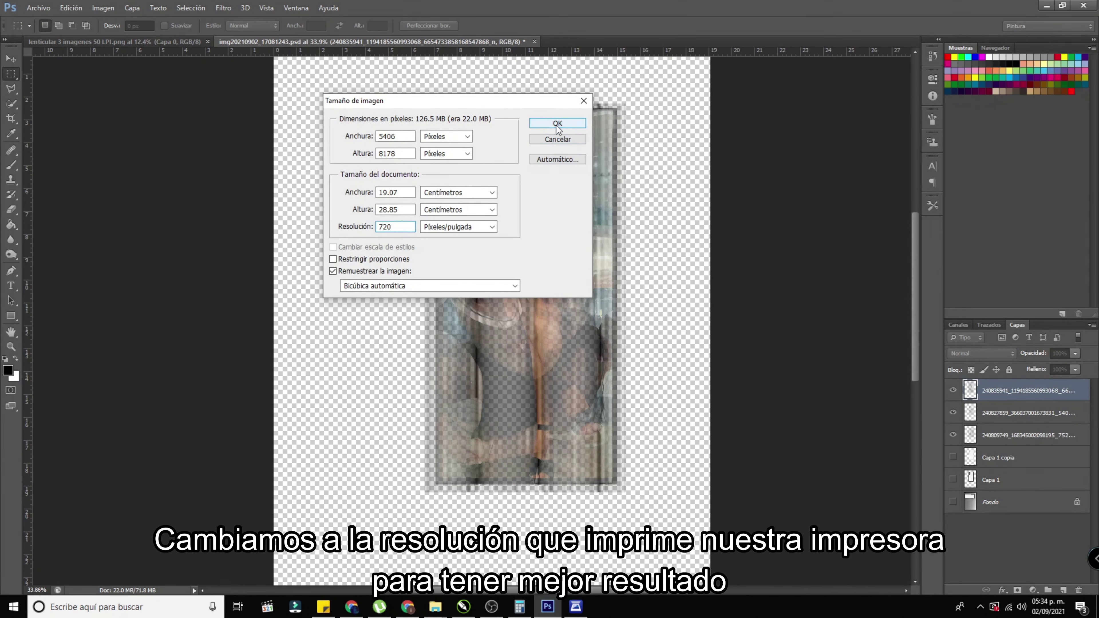
left_click(558, 124)
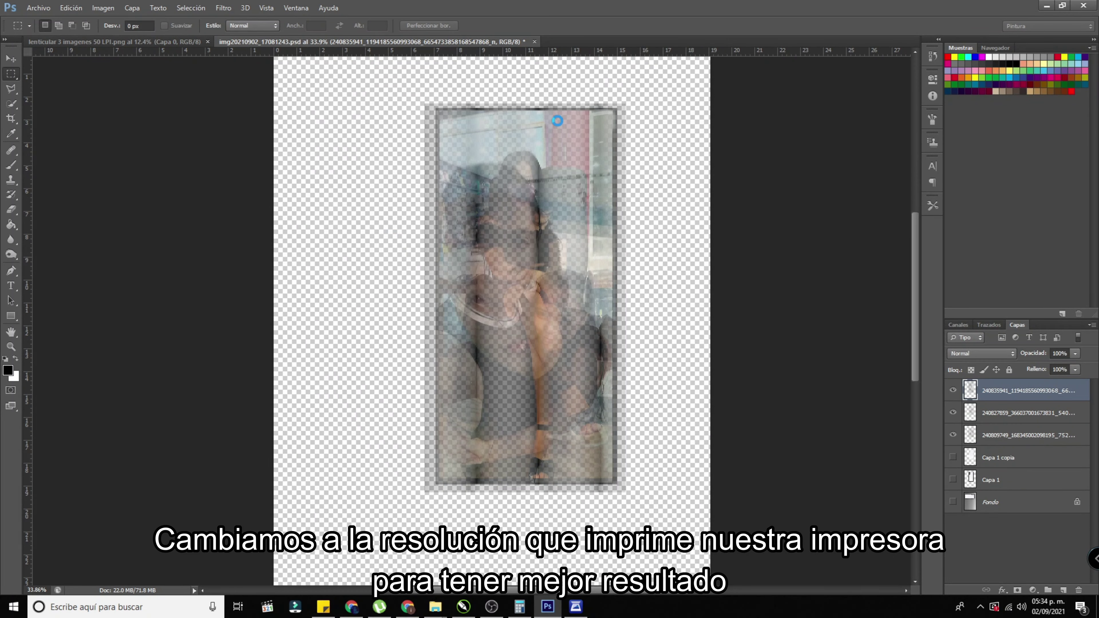
- Convert the document's color mode from RGB to CMYK and accept the profile warning
scroll(804, 414, "down", 3)
scroll(780, 407, "right", 3)
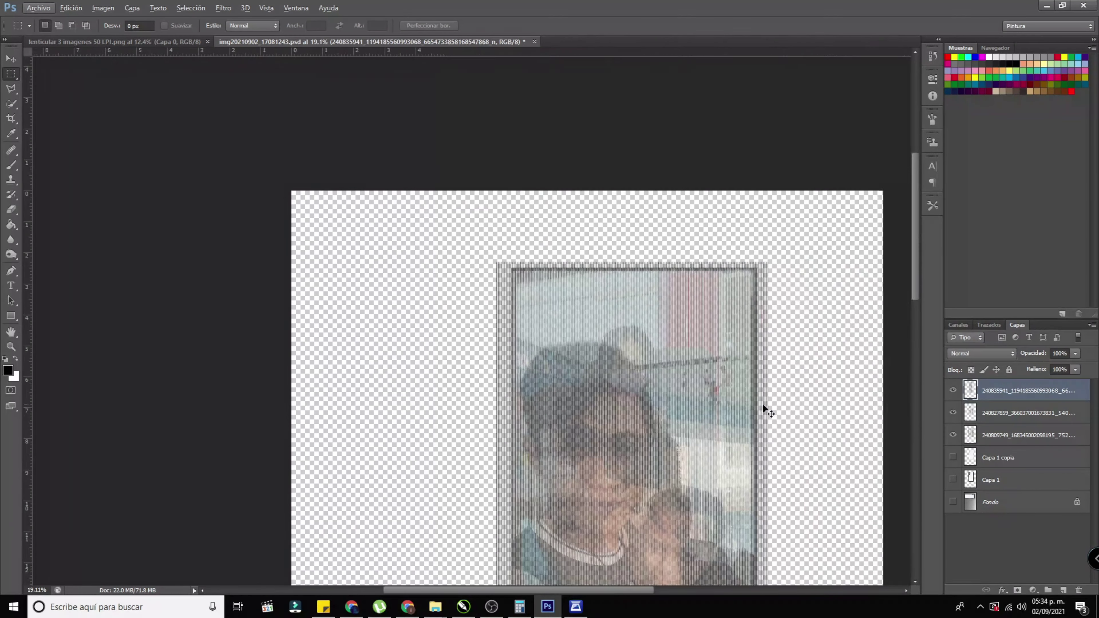
scroll(763, 403, "up", 6)
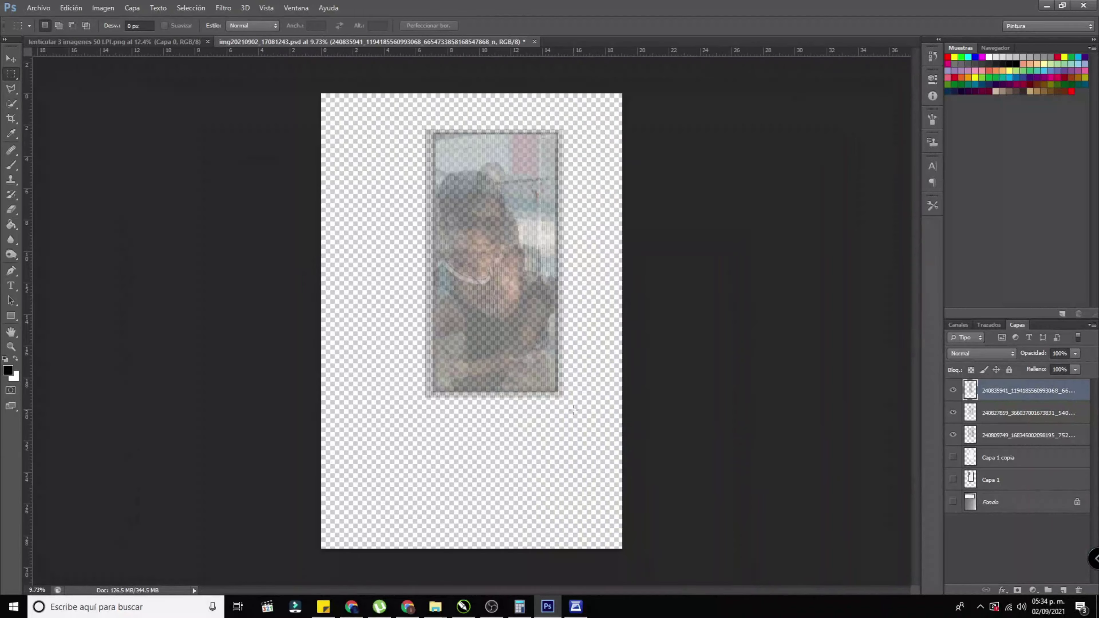
left_click(132, 7)
mouse_move(113, 21)
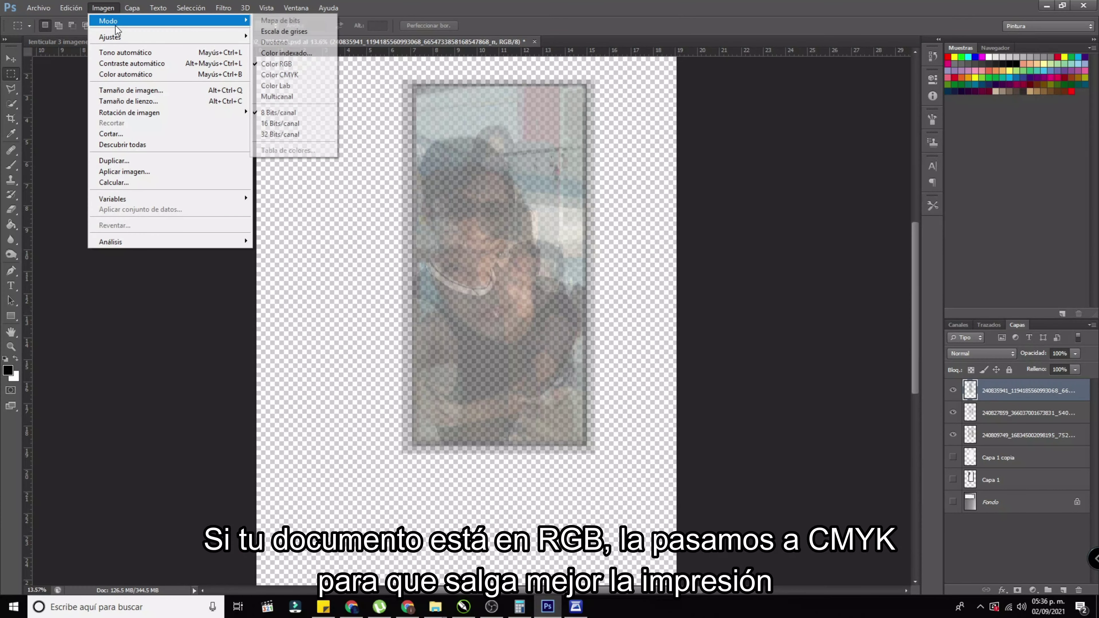
left_click(293, 76)
left_click(529, 229)
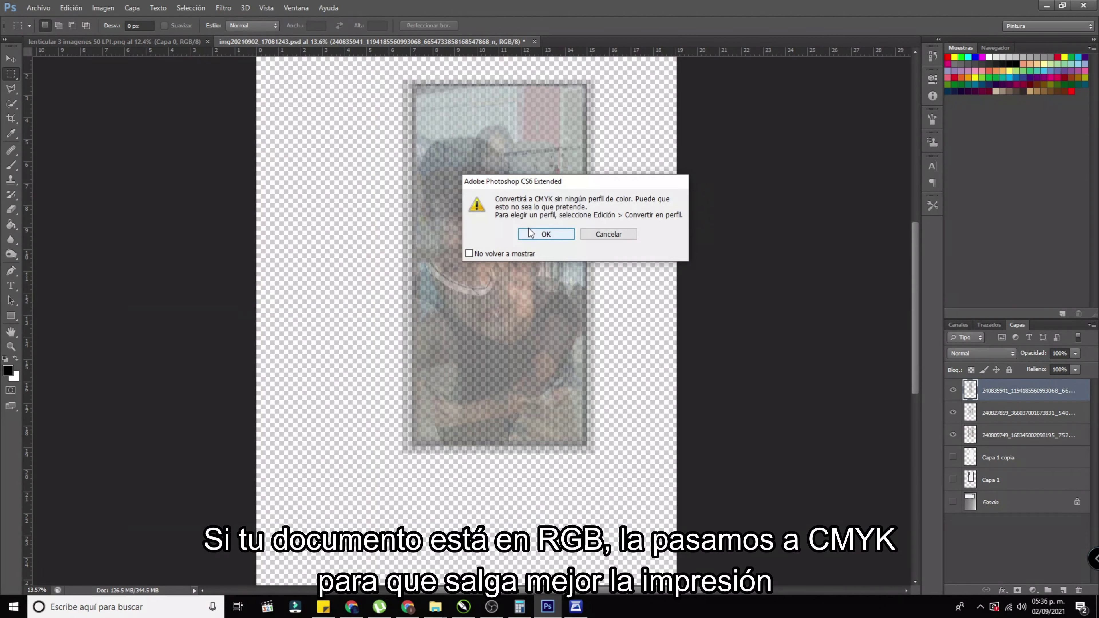
key("Return")
- Add a Brightness/Contrast adjustment layer and a Curves adjustment layer, pulling the lower part of the CMYK curve slightly down
left_click(1032, 588)
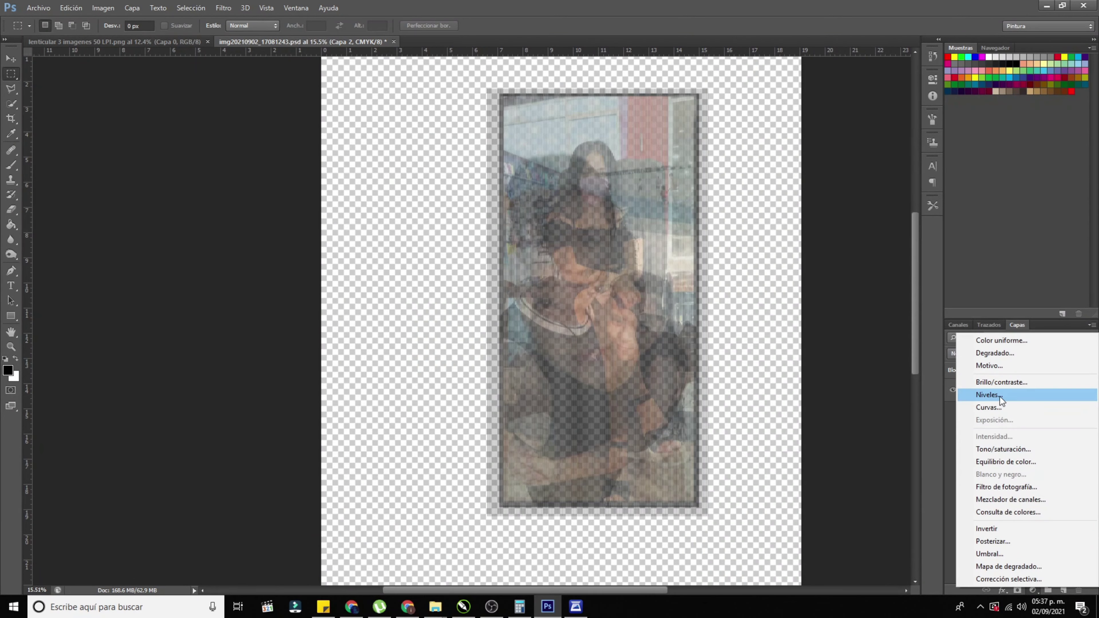
left_click(1001, 385)
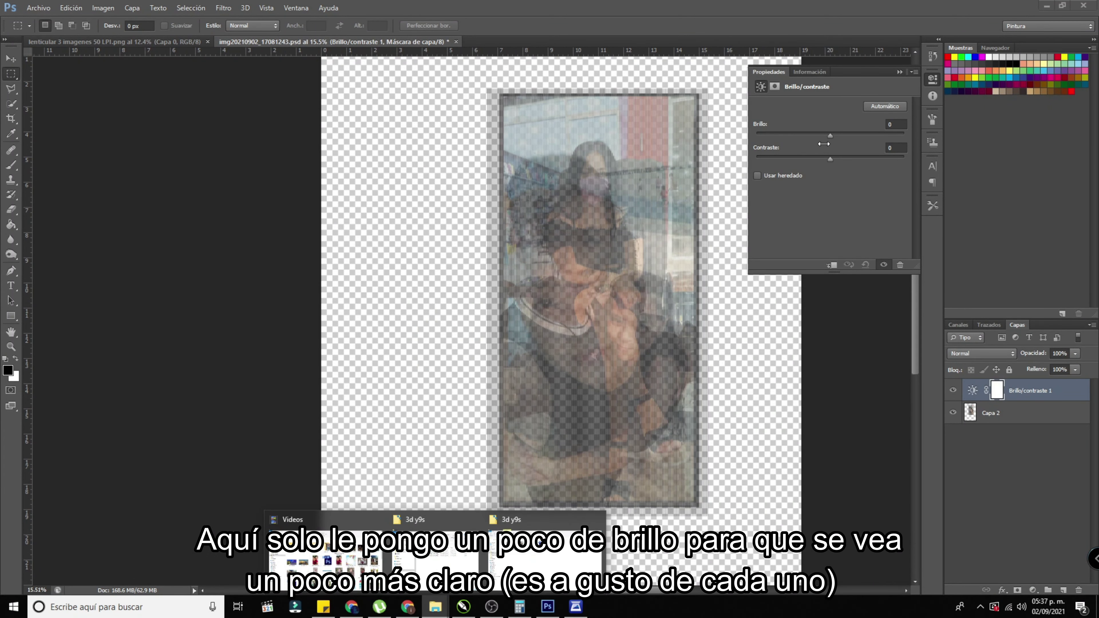
left_click_drag(806, 227, 809, 232)
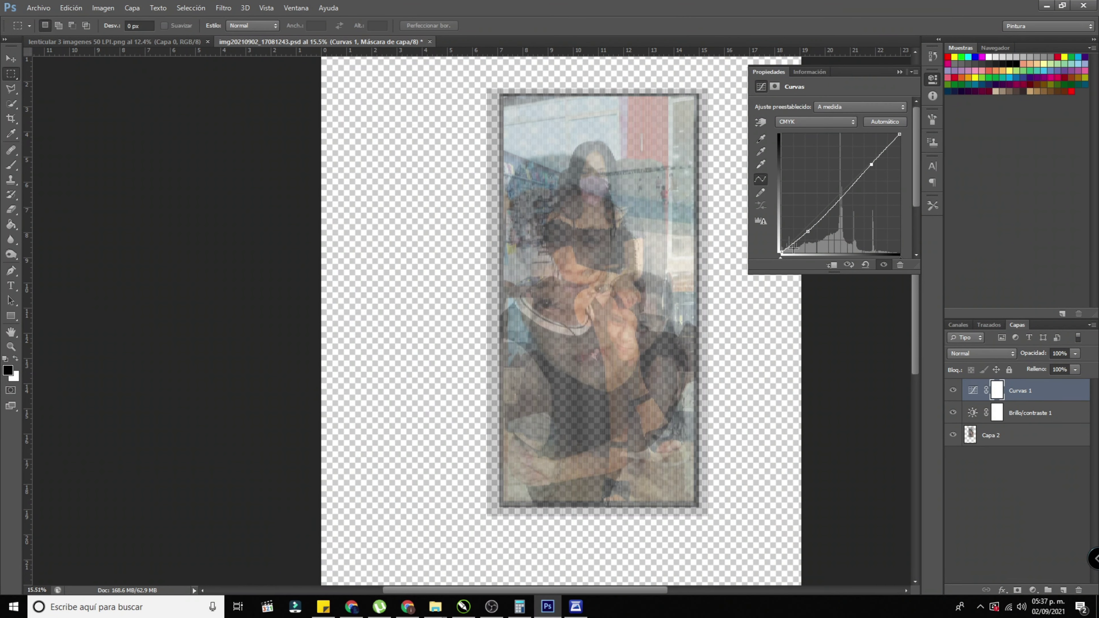
- Inspect the interlaced strips up close and lower the lower point of the CMYK curve slightly further
scroll(595, 409, "up", 3)
scroll(638, 384, "up", 5)
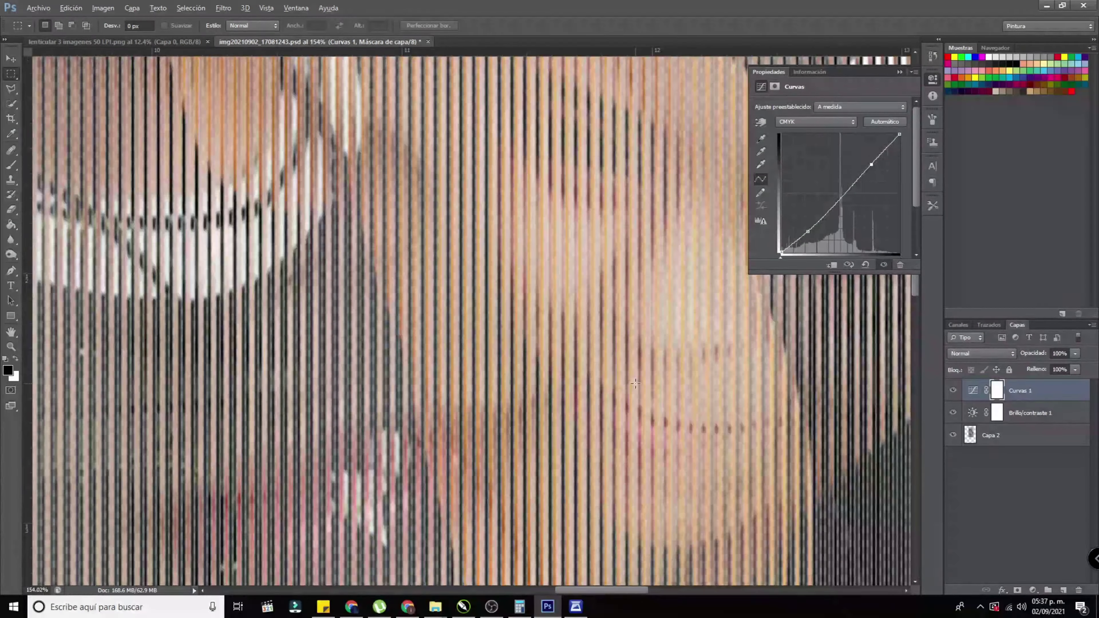
scroll(638, 383, "down", 5)
scroll(693, 379, "up", 3)
scroll(868, 396, "up", 2)
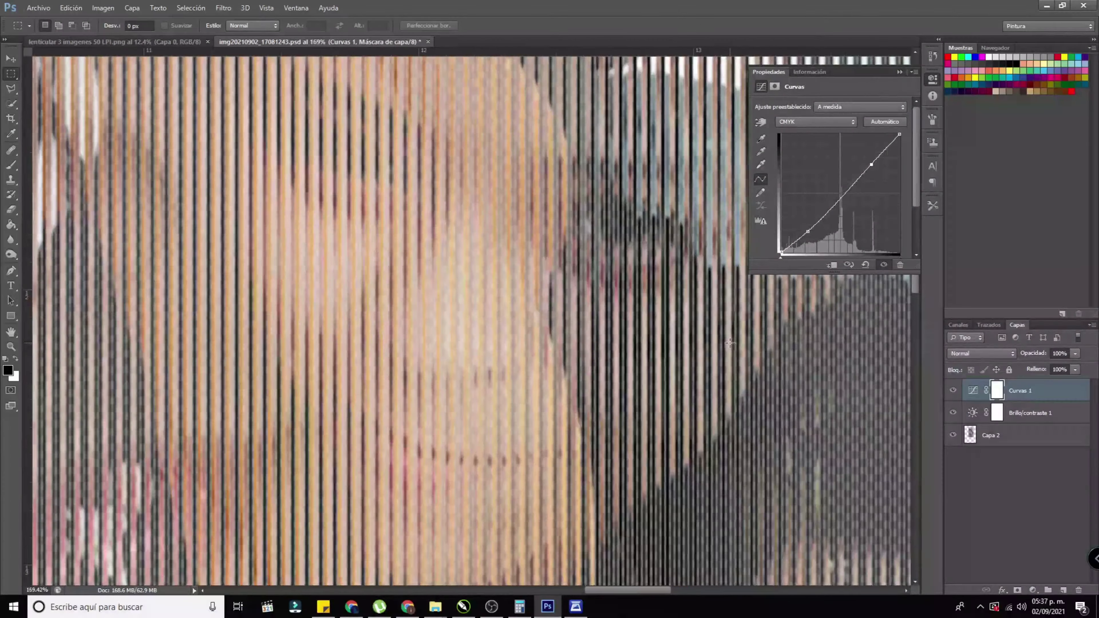
scroll(730, 343, "down", 5)
scroll(730, 343, "down", 1)
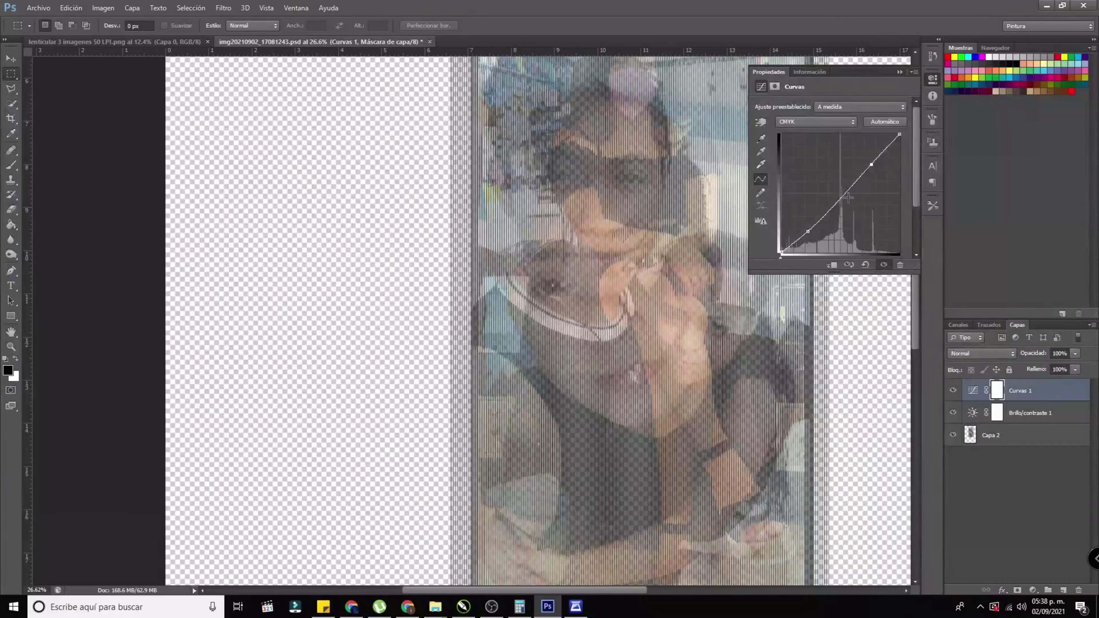
left_click_drag(808, 233, 809, 233)
- Open the print setup and select the EPSON L3110 Series as the printer
scroll(407, 347, "down", 4)
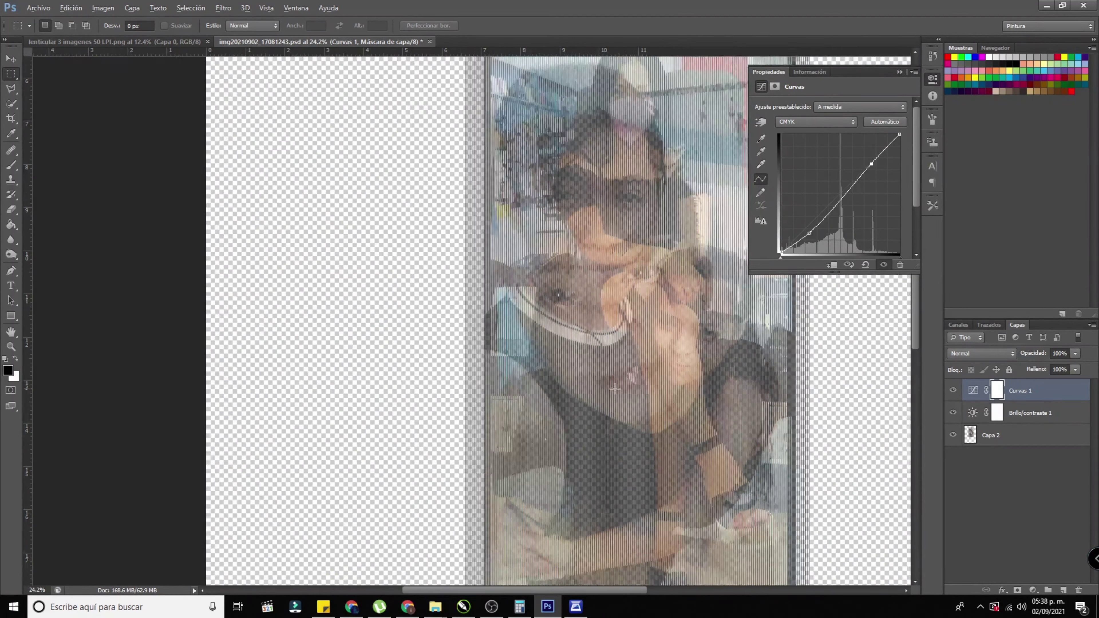
left_click(38, 8)
left_click(86, 281)
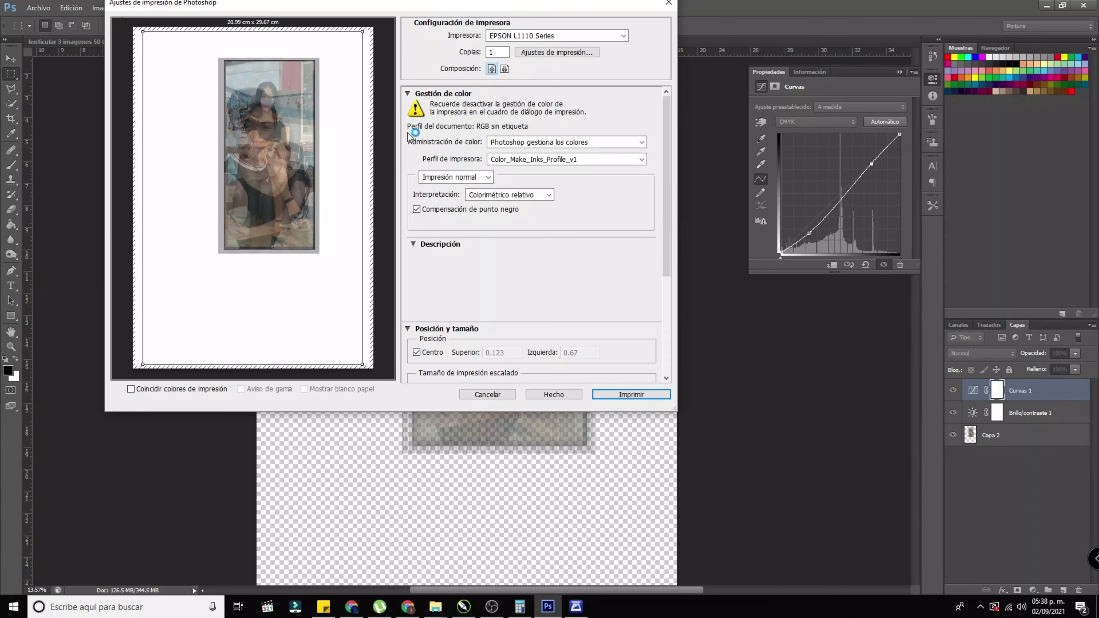
left_click(536, 52)
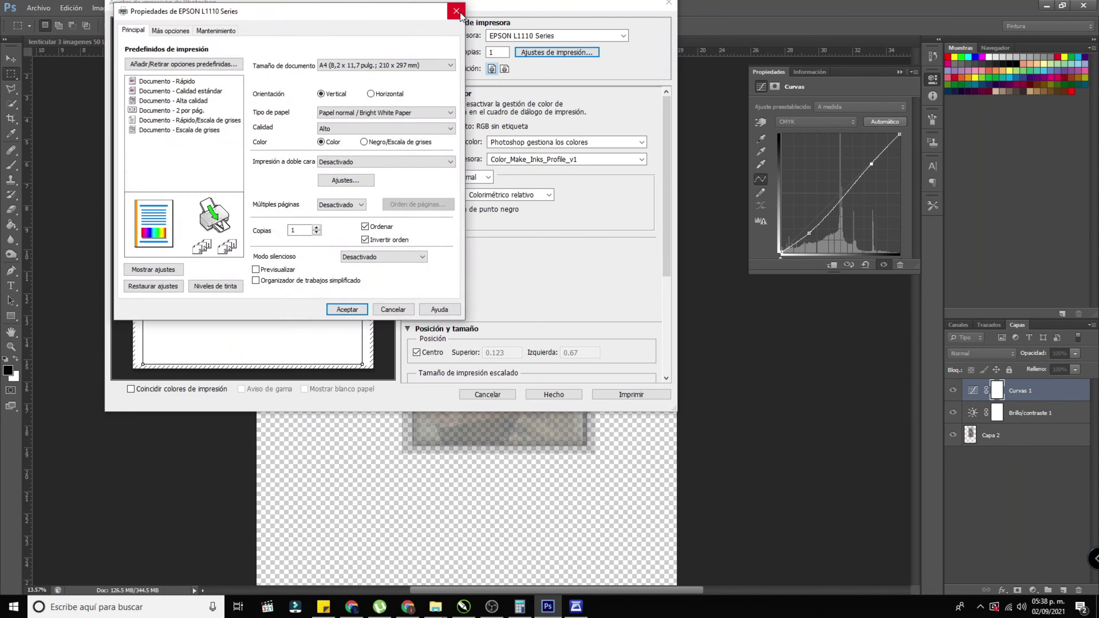
left_click(457, 11)
left_click(548, 36)
left_click(547, 93)
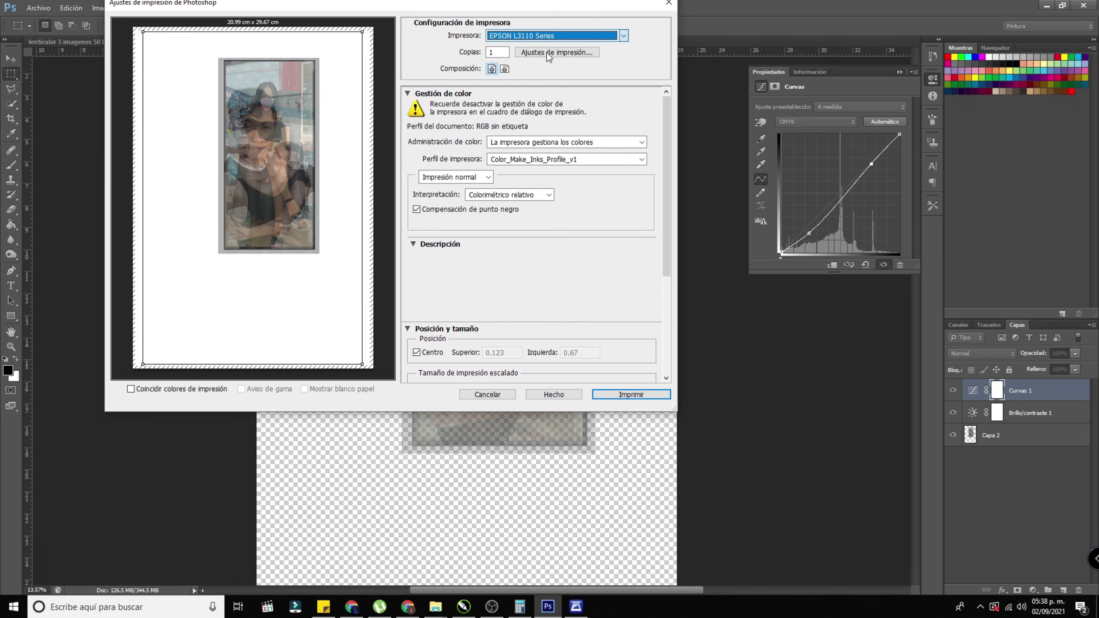
- Set the print layout to landscape and move the image to the left side of the sheet
left_click(506, 69)
left_click_drag(294, 96, 186, 126)
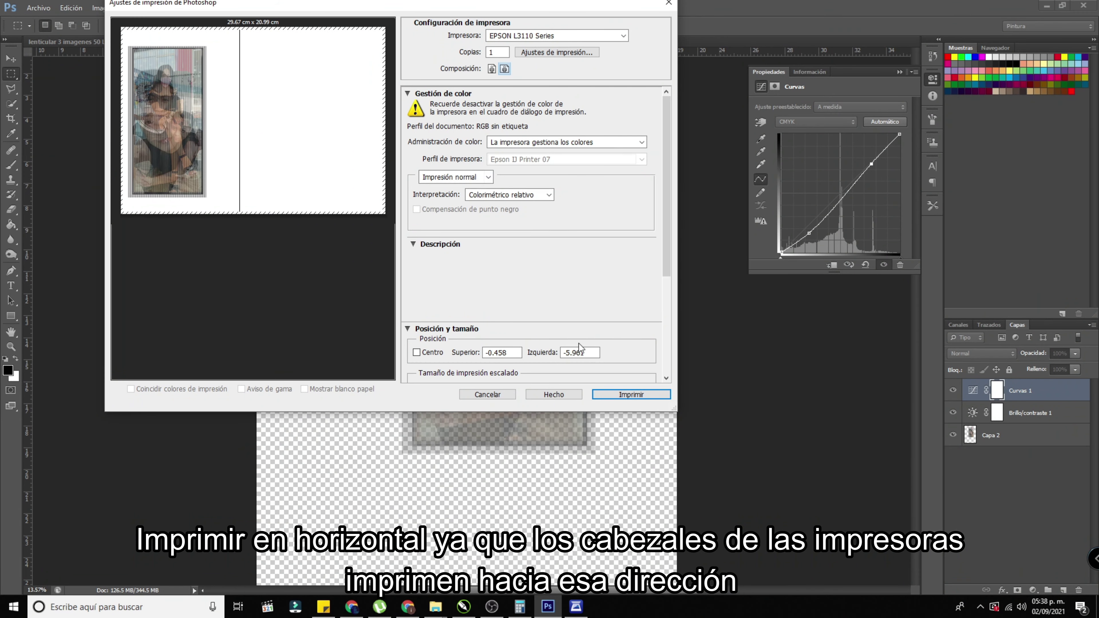
- Set the printer to Carta (8,5 x 11 pulg.) paper, Premium Photo Paper Glossy and high quality, and show its additional options
left_click(535, 54)
left_click(543, 51)
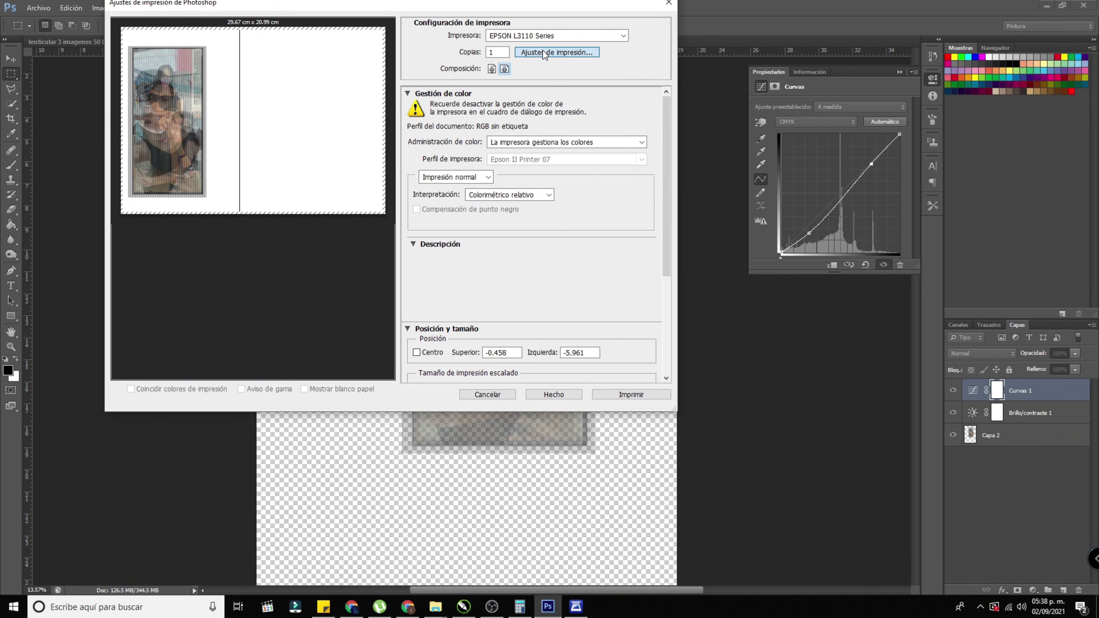
left_click(346, 70)
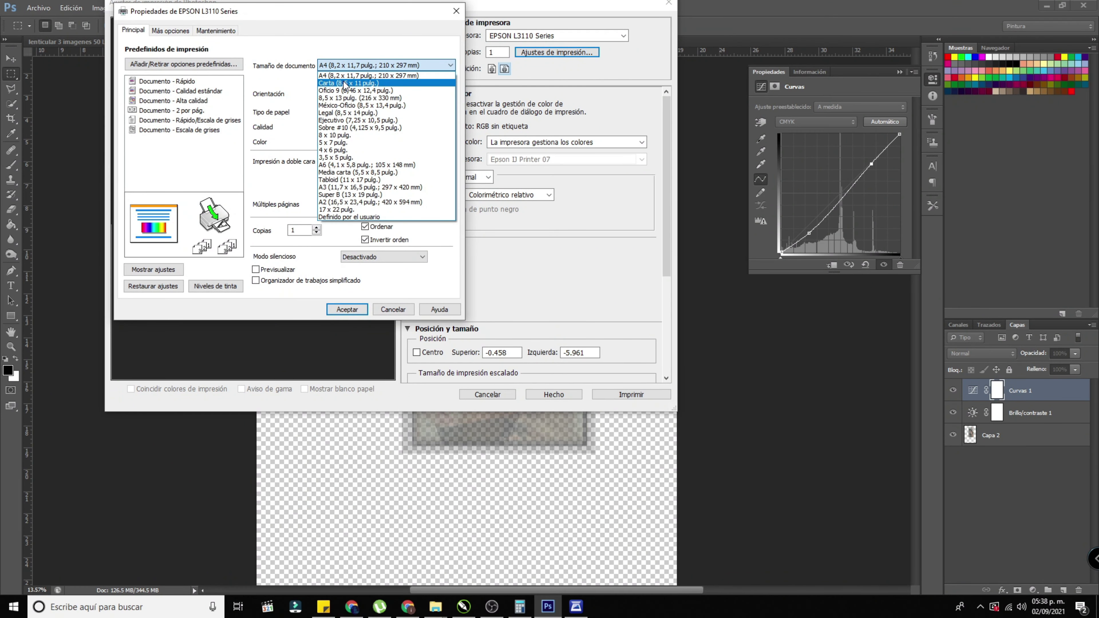
left_click(344, 81)
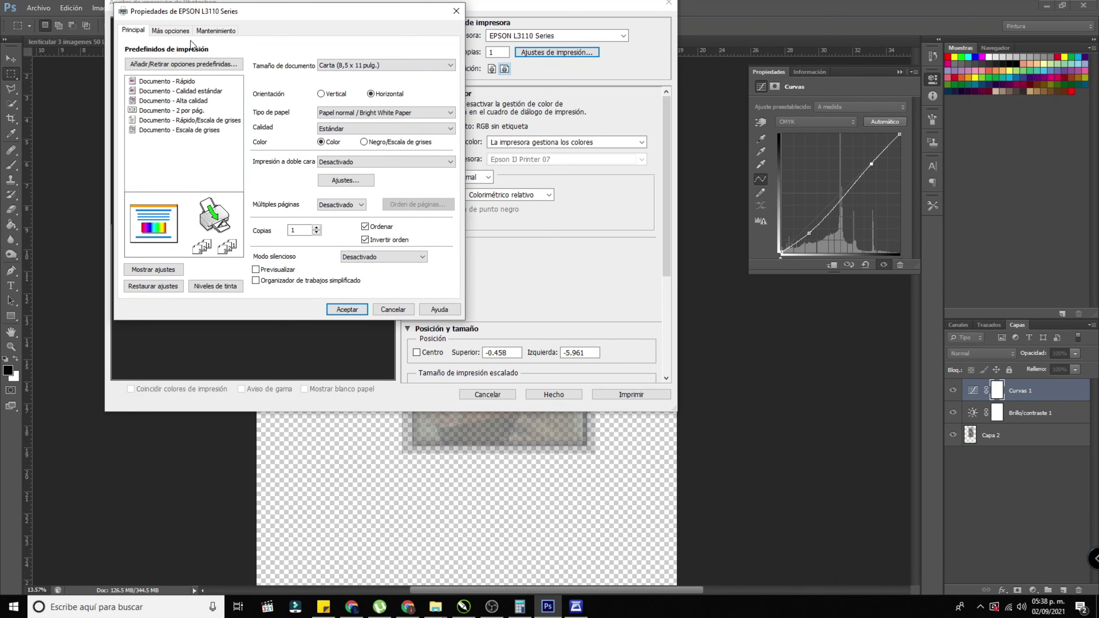
left_click(351, 113)
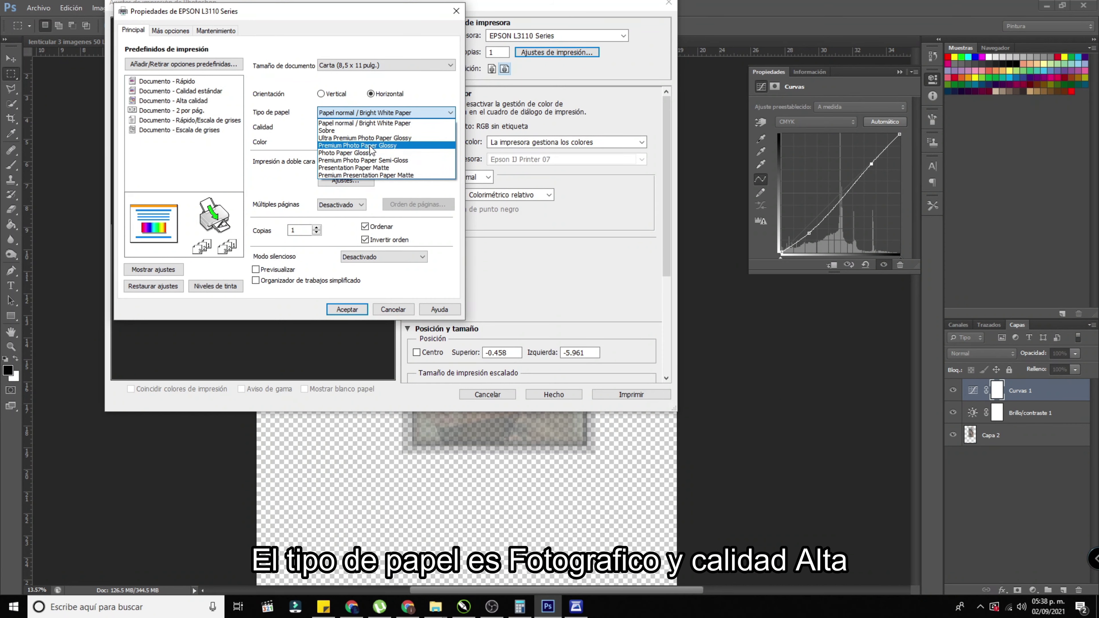
left_click(370, 147)
left_click(385, 127)
left_click(372, 138)
left_click(173, 31)
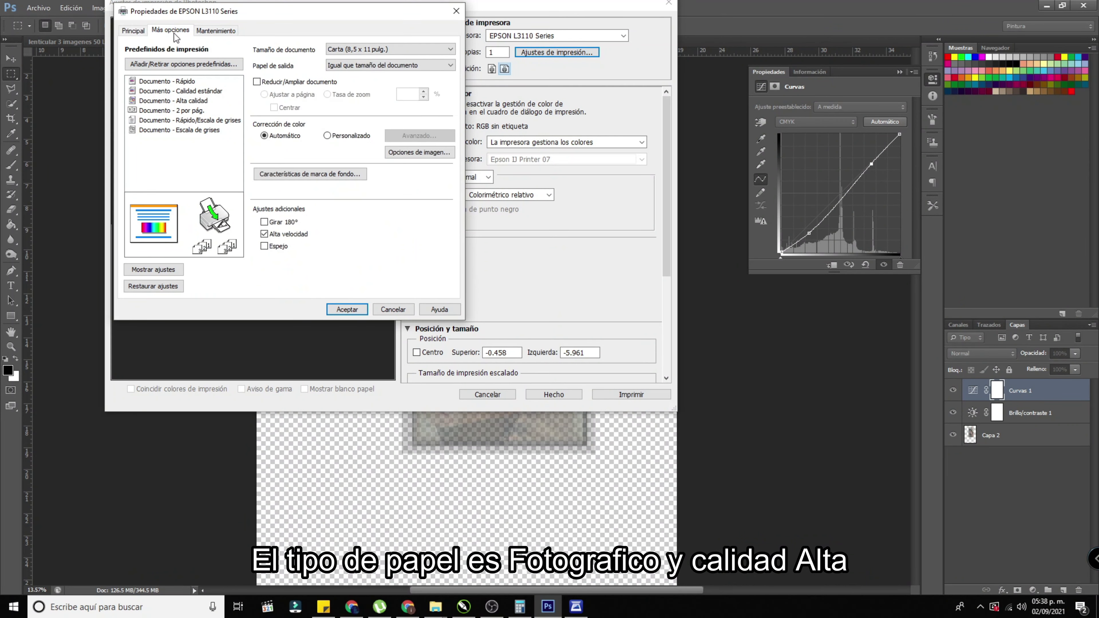